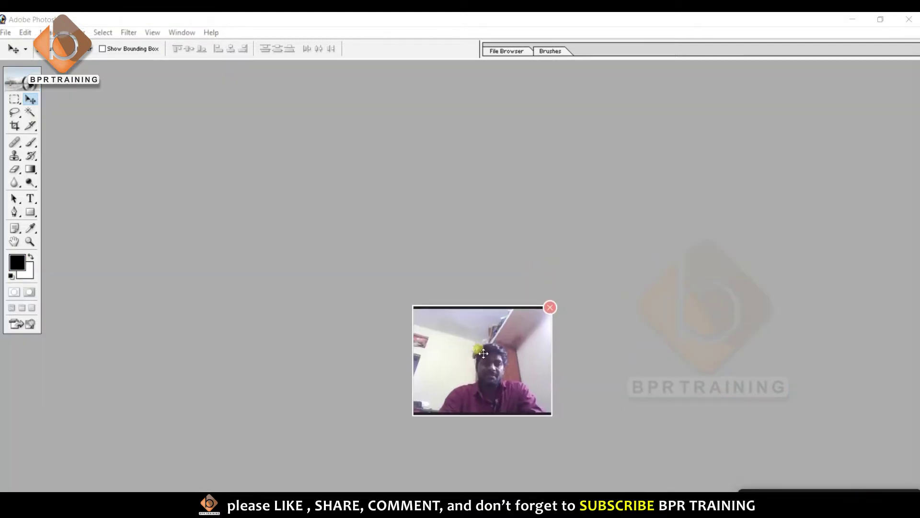
Close the karizma PSD 1 layout and Layers palette, leaving Photoshop empty and active
drag(485, 340, 147, 420)
click(246, 239)
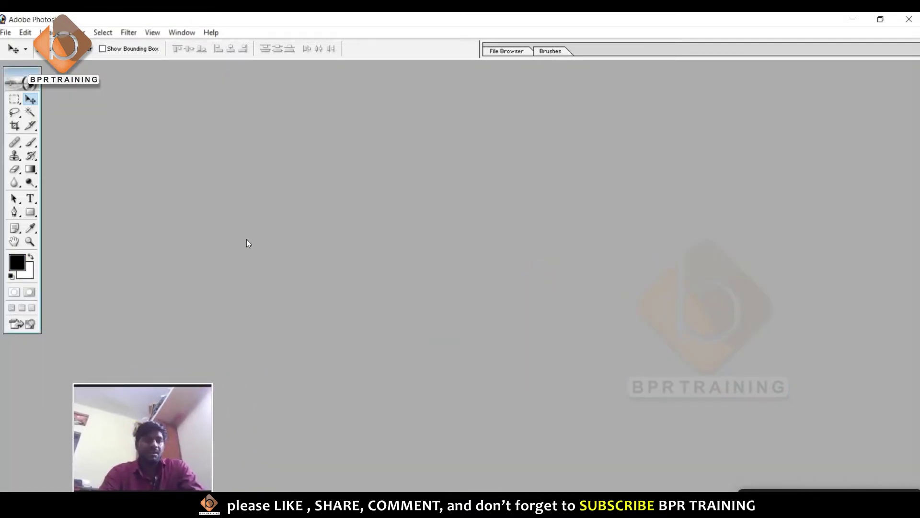
Start a new document named 'karizma PSD 1'
click(6, 33)
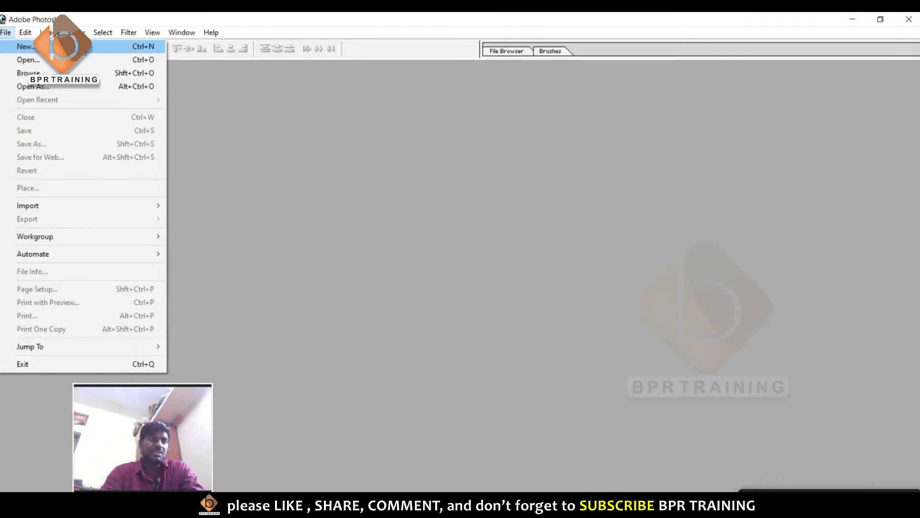
click(114, 52)
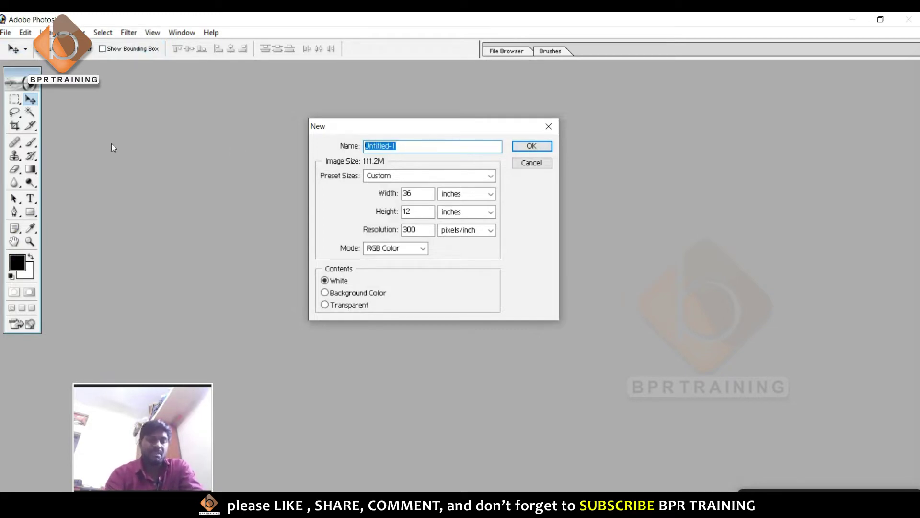
text(karizma)
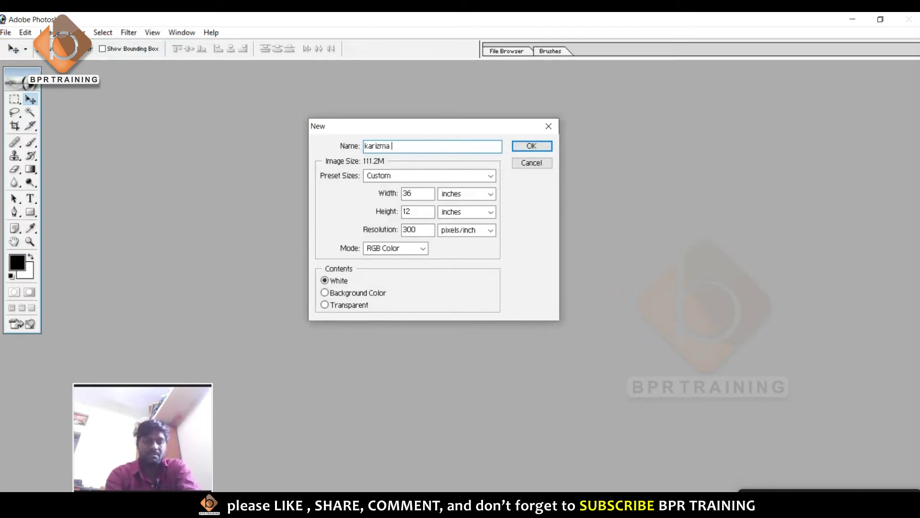
text(PSD 1)
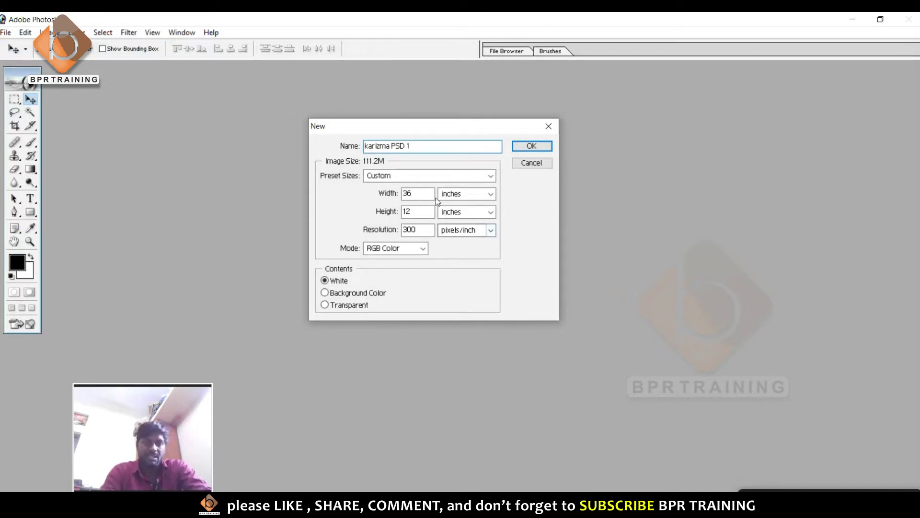
Try the Default and 4 x 6 presets, then set the size to 46 × 6 inches
drag(427, 193, 372, 194)
click(461, 178)
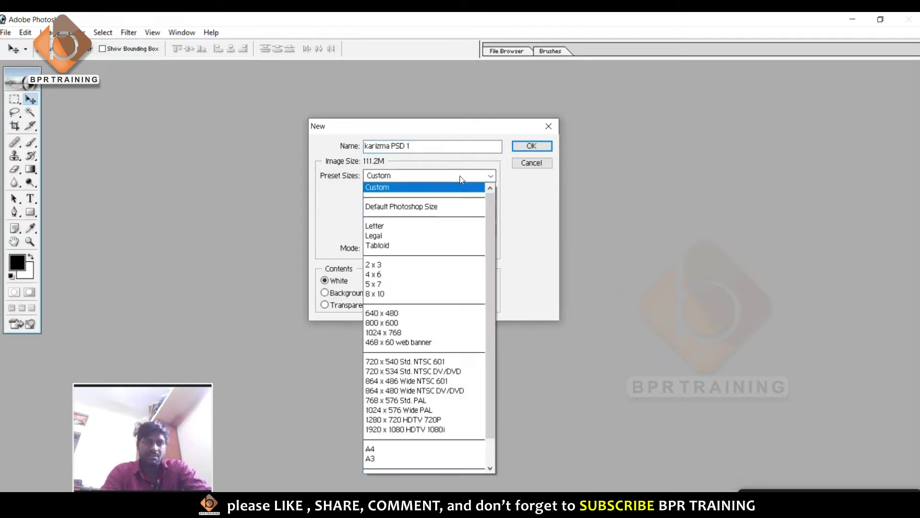
click(422, 205)
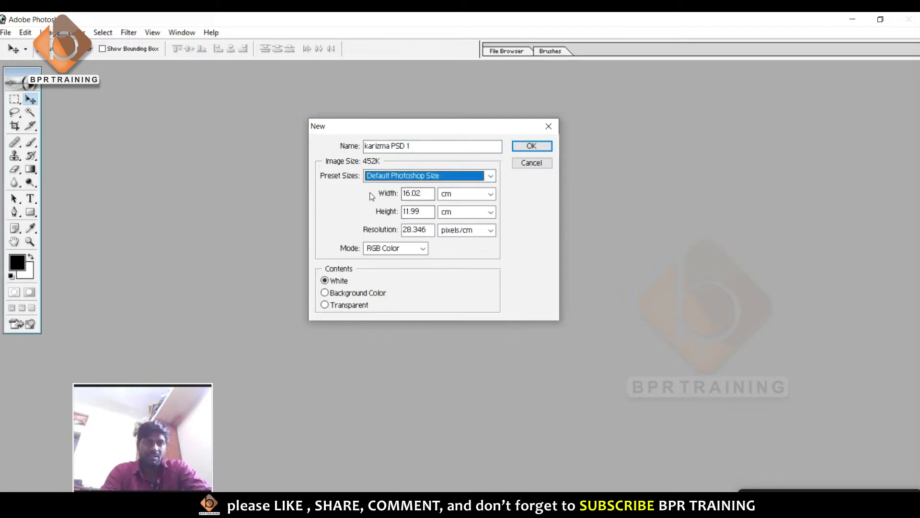
drag(422, 193, 396, 196)
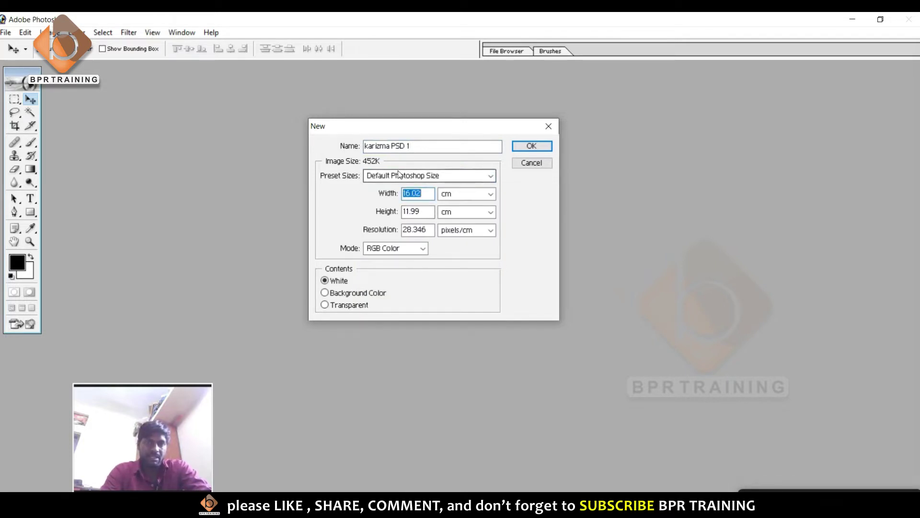
click(413, 175)
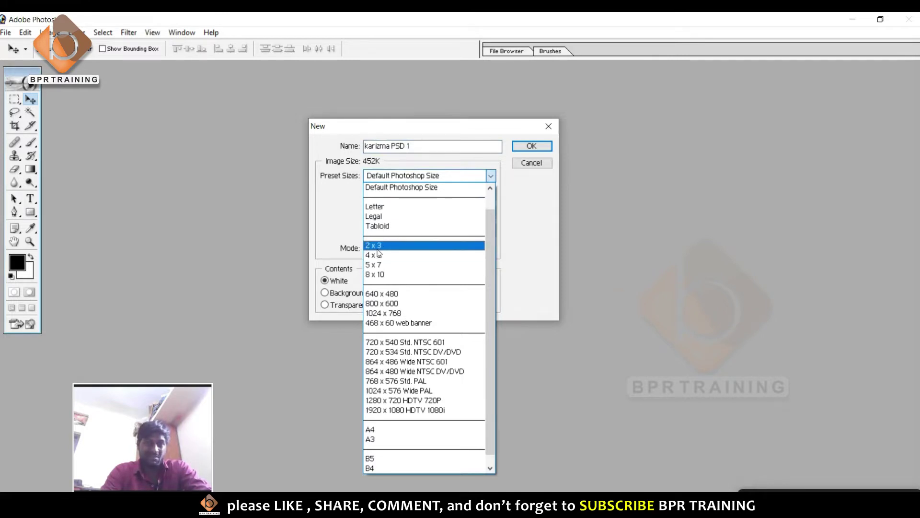
click(375, 255)
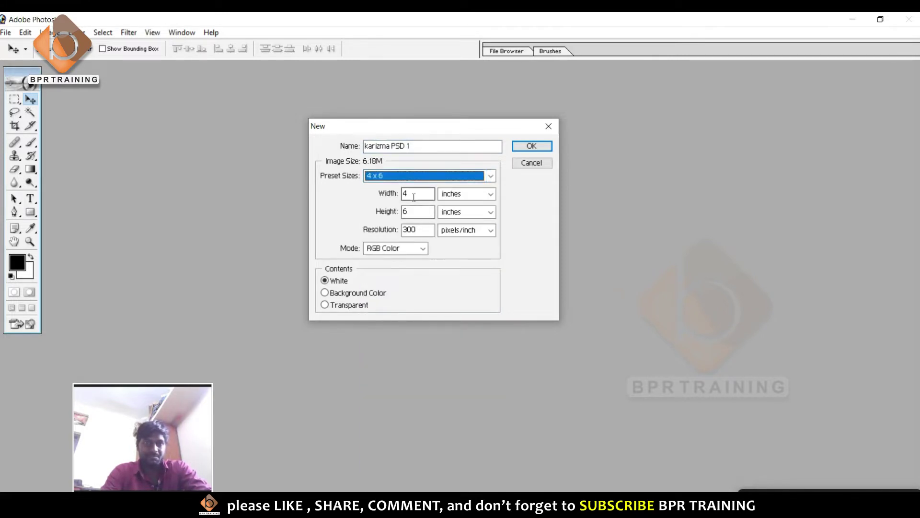
click(411, 193)
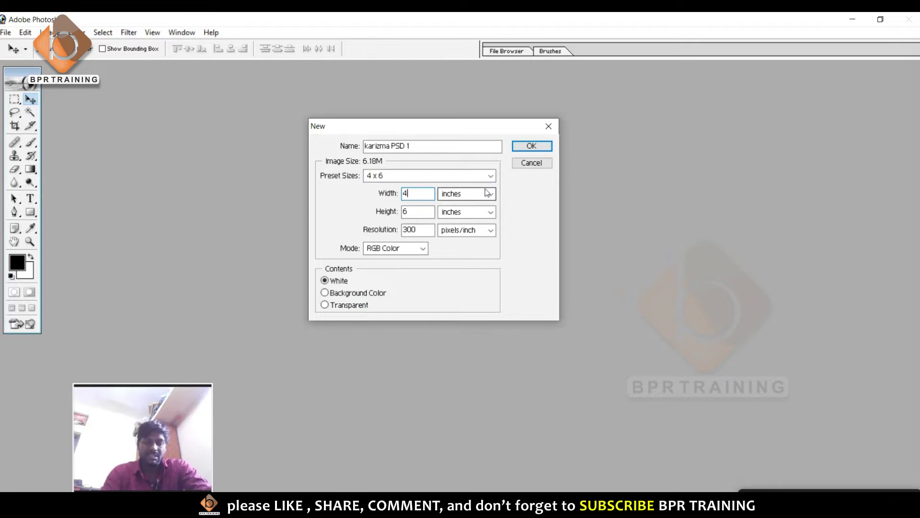
text(6)
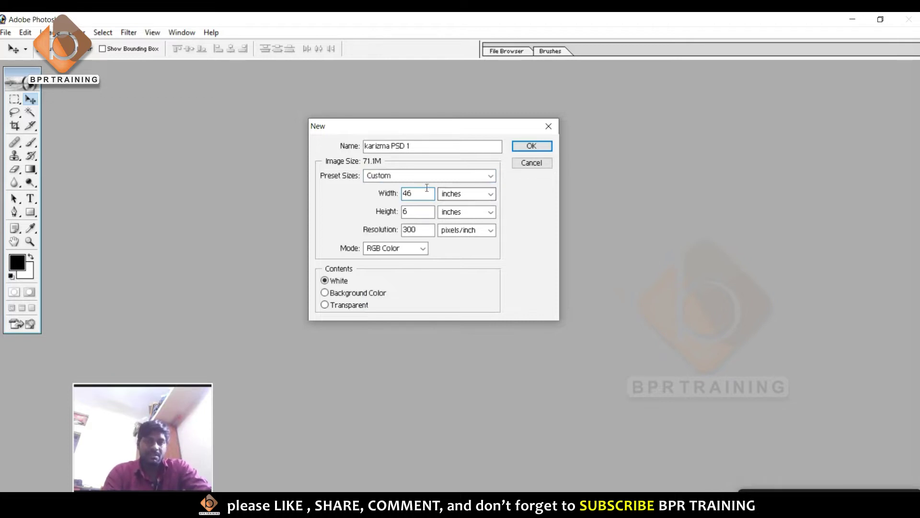
double_click(407, 193)
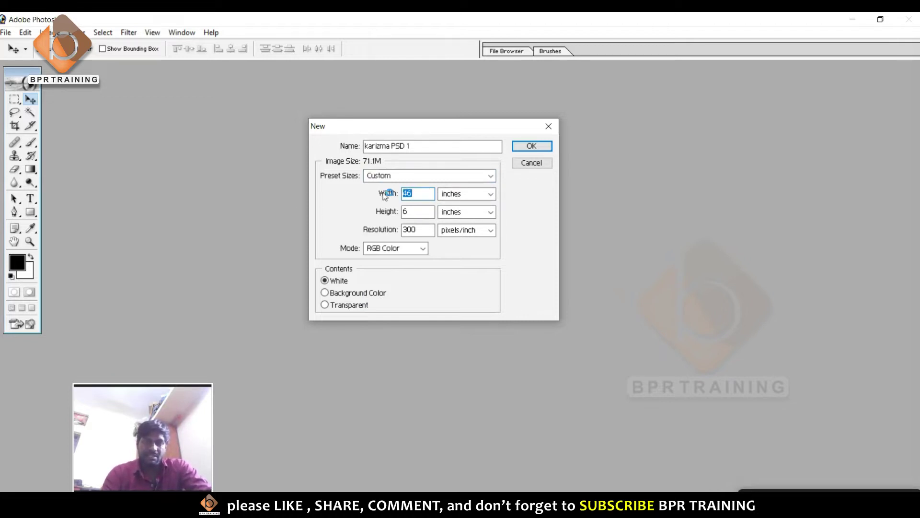
key(super+plus)
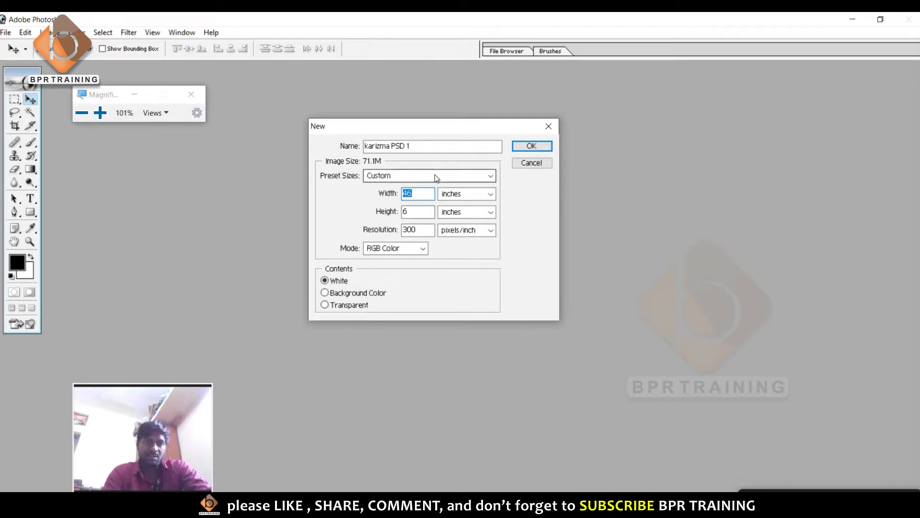
key(super)
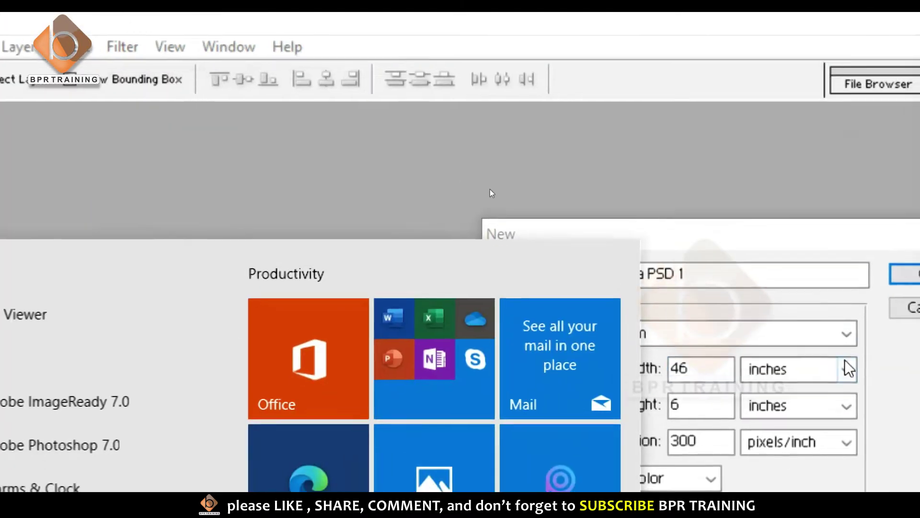
Set the canvas to 36 × 12 inches at 300 pixels/inch and create it
click(767, 231)
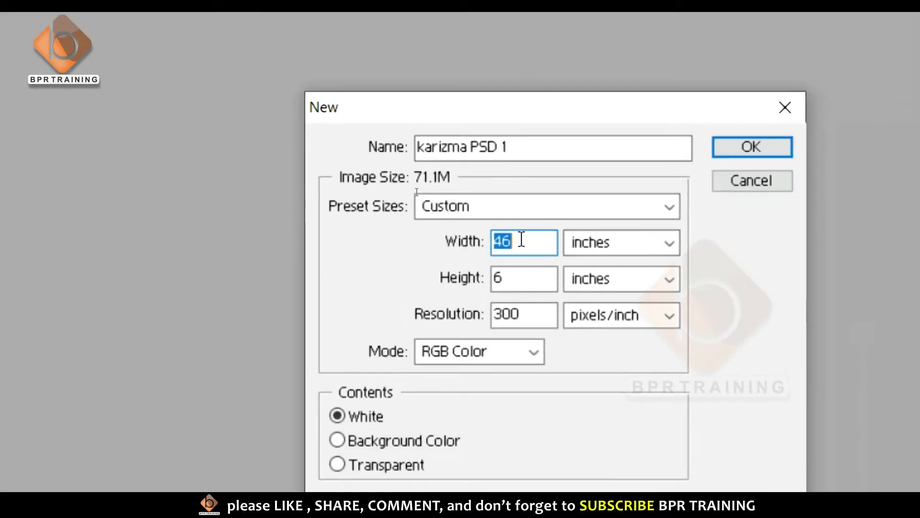
click(520, 239)
drag(519, 240, 431, 245)
text(36)
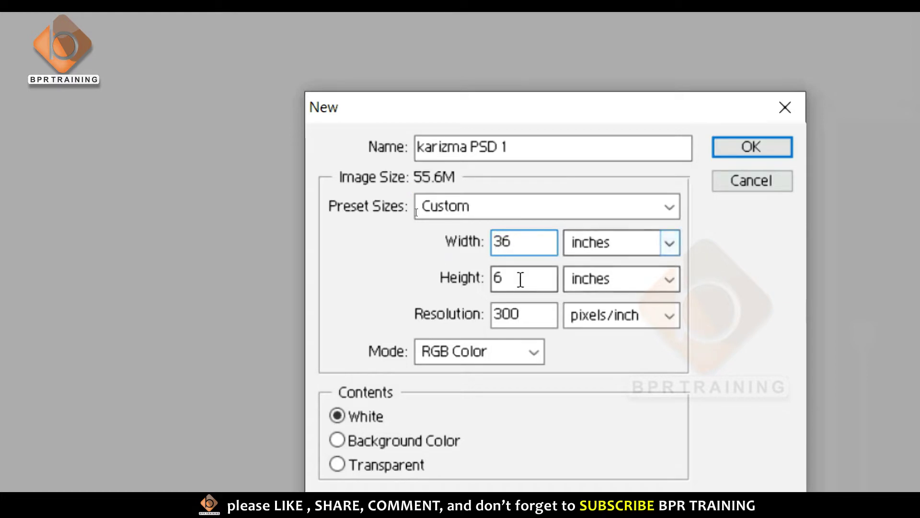
click(519, 279)
drag(540, 281, 437, 276)
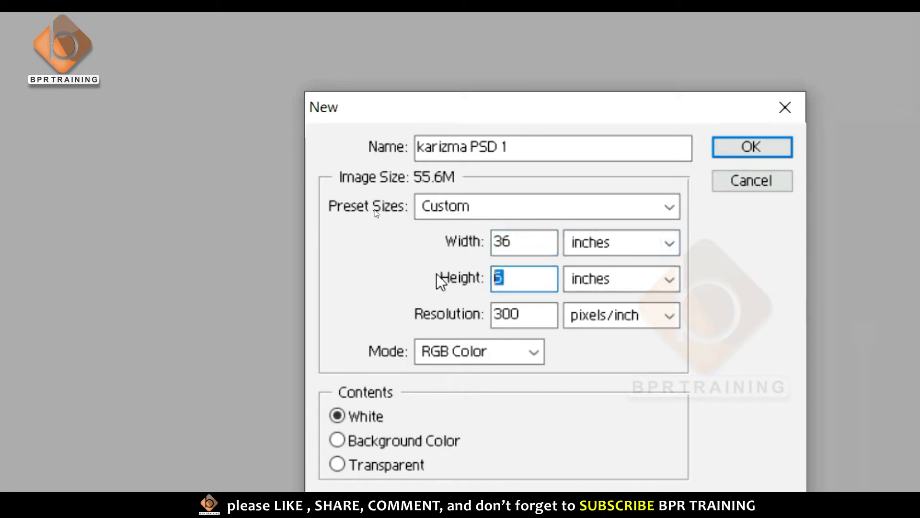
text(12)
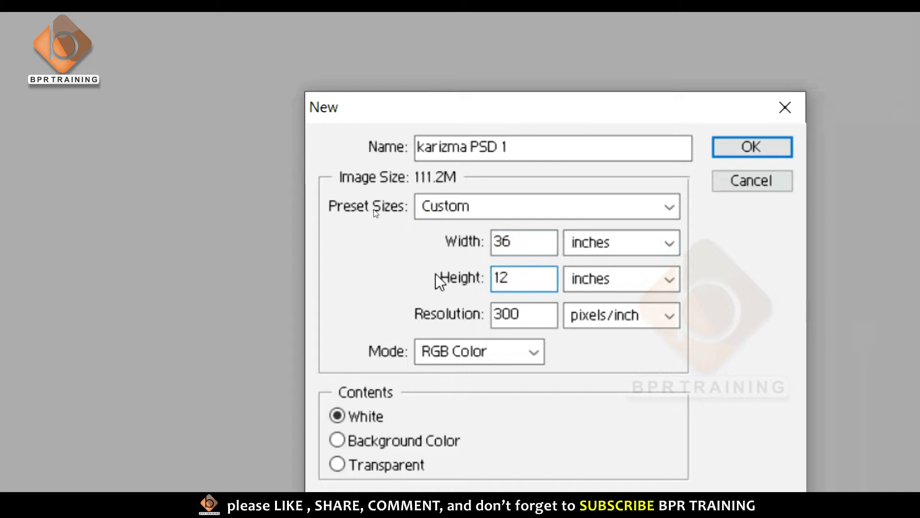
click(523, 318)
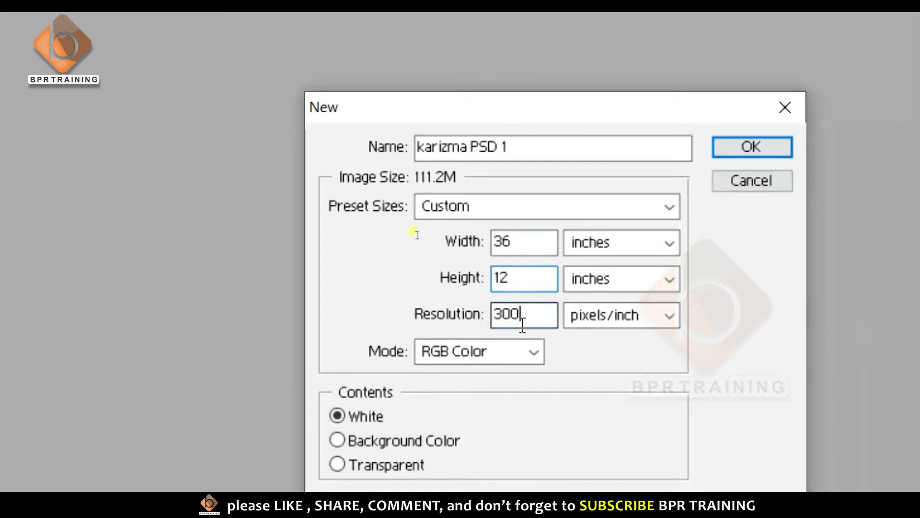
drag(522, 317, 396, 306)
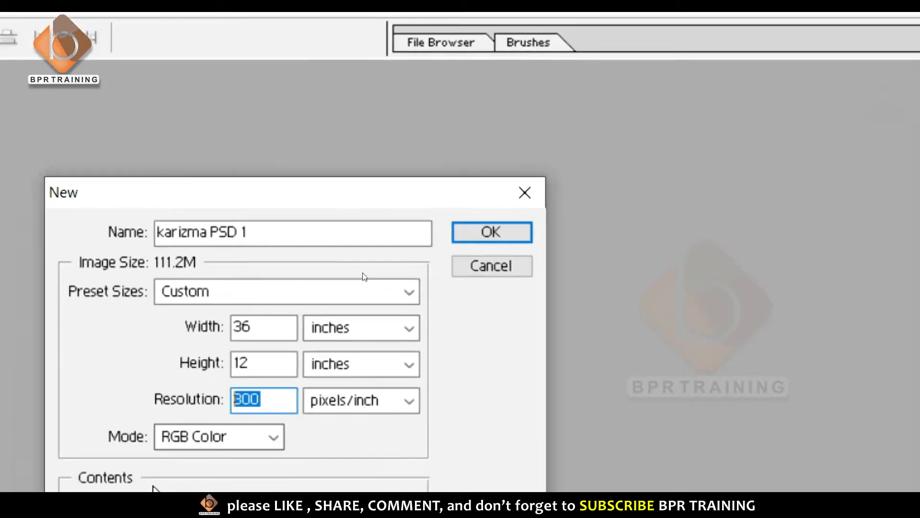
click(500, 232)
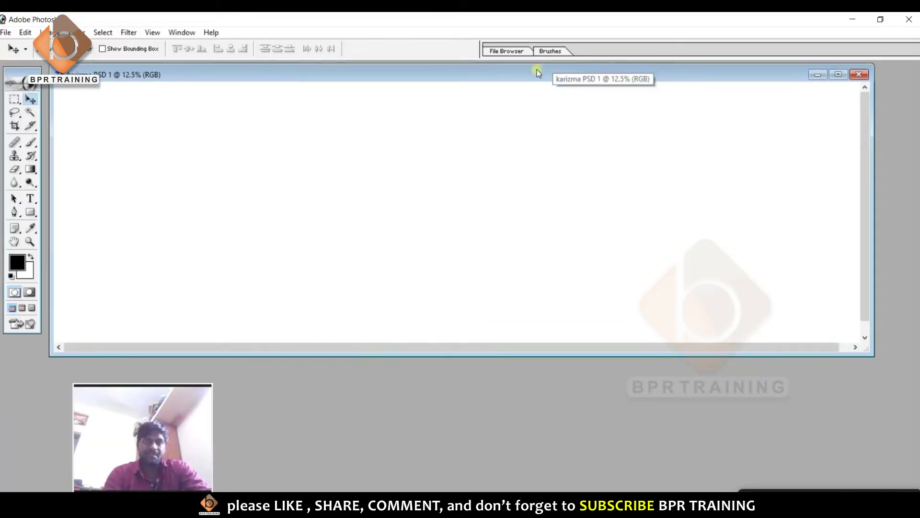
Zoom out and maximize the karizma PSD 1 window, then toggle rulers on with Ctrl+R
drag(537, 70, 551, 71)
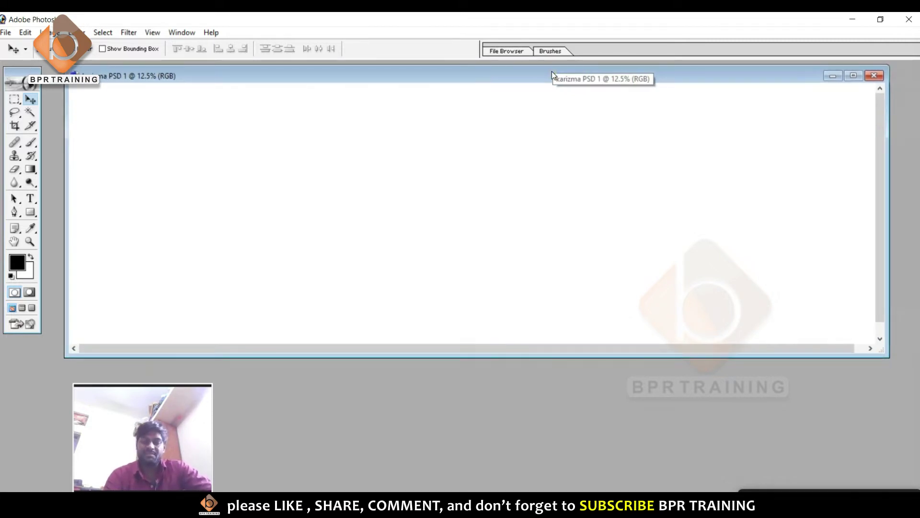
key(ctrl+minus)
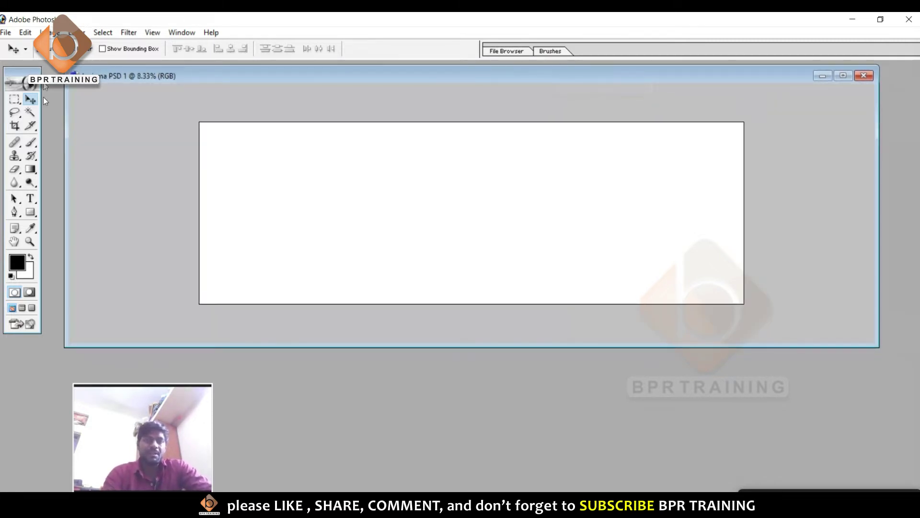
double_click(307, 73)
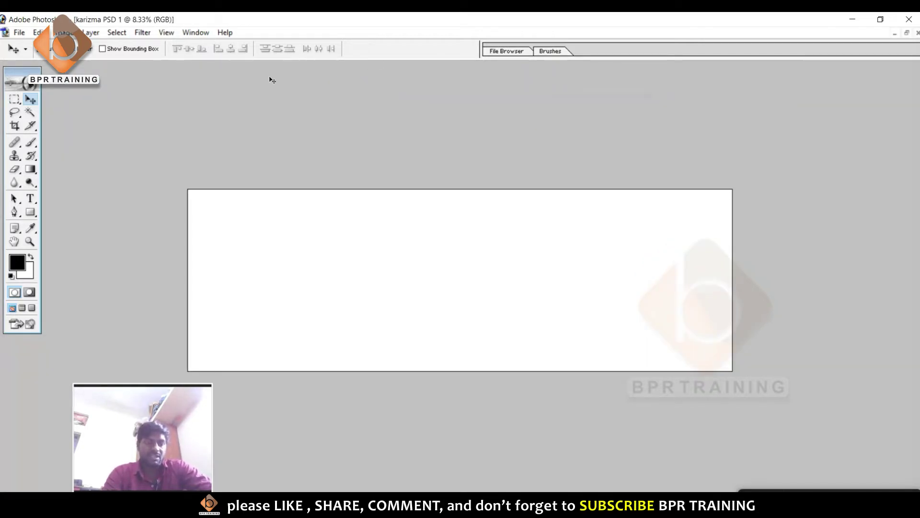
key(ctrl+r)
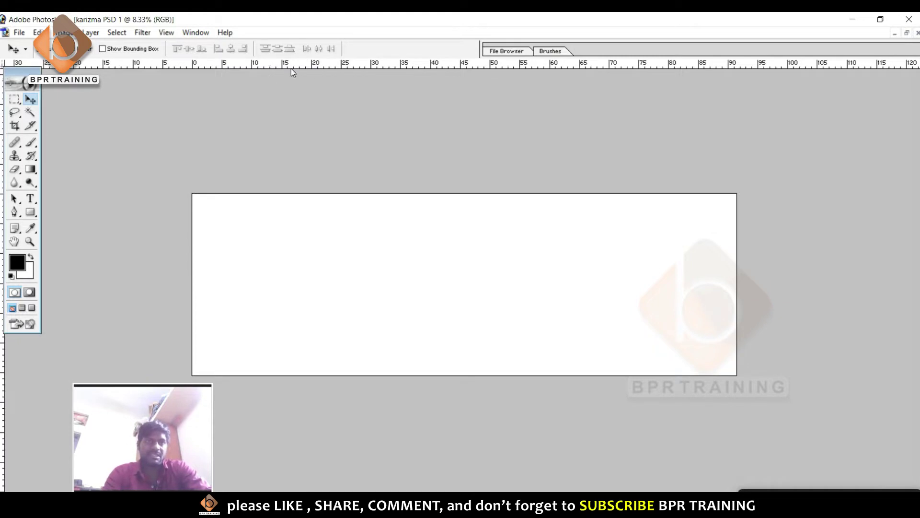
drag(303, 71, 339, 225)
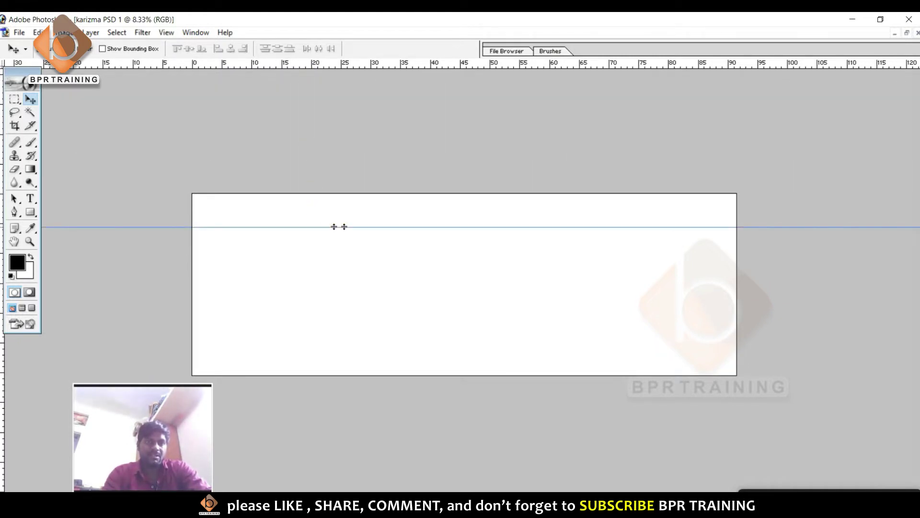
Show rulers through View > Rulers, set ruler units to inches, and zoom in
click(165, 33)
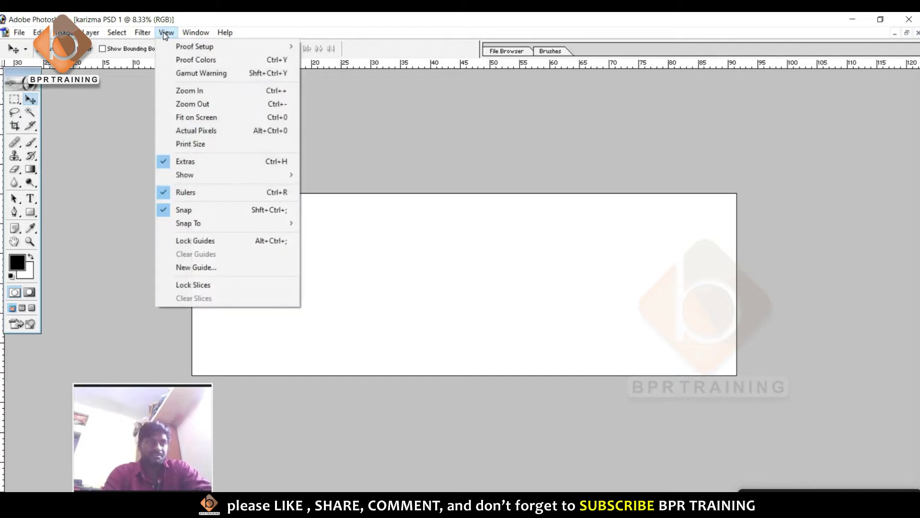
click(332, 255)
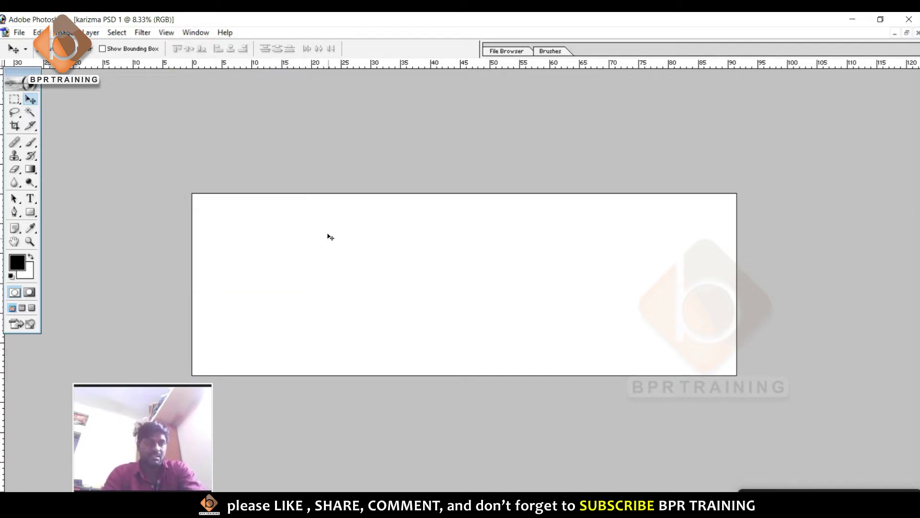
key(ctrl+r)
click(166, 33)
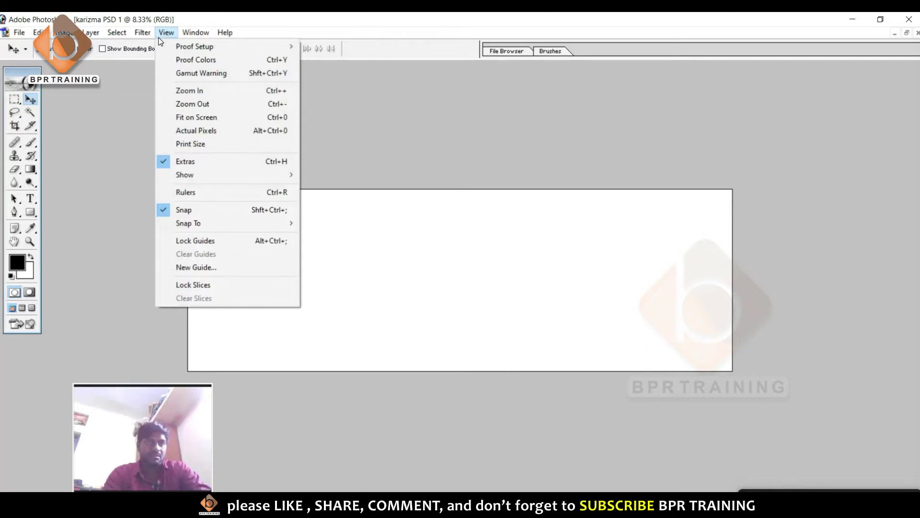
click(234, 192)
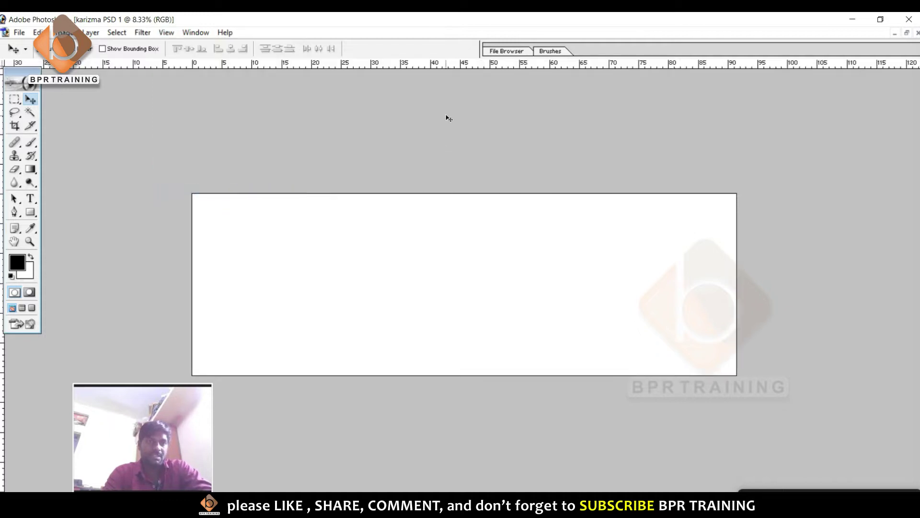
right_click(367, 63)
click(388, 85)
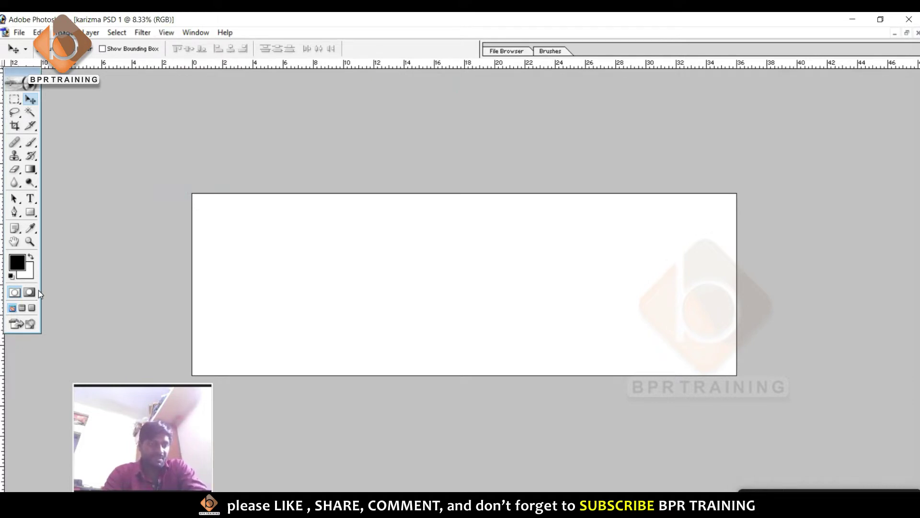
click(207, 242)
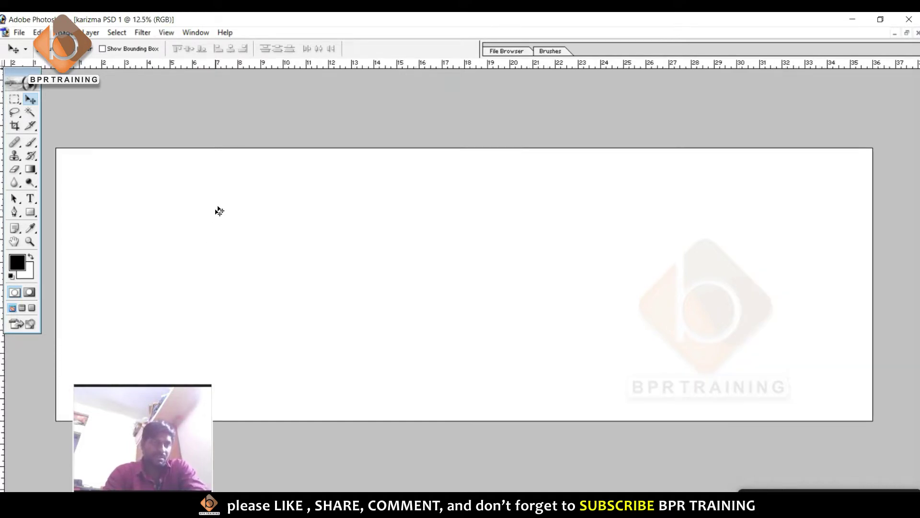
Drag four guides just inside the left, top, bottom and right canvas edges
drag(1, 366, 67, 354)
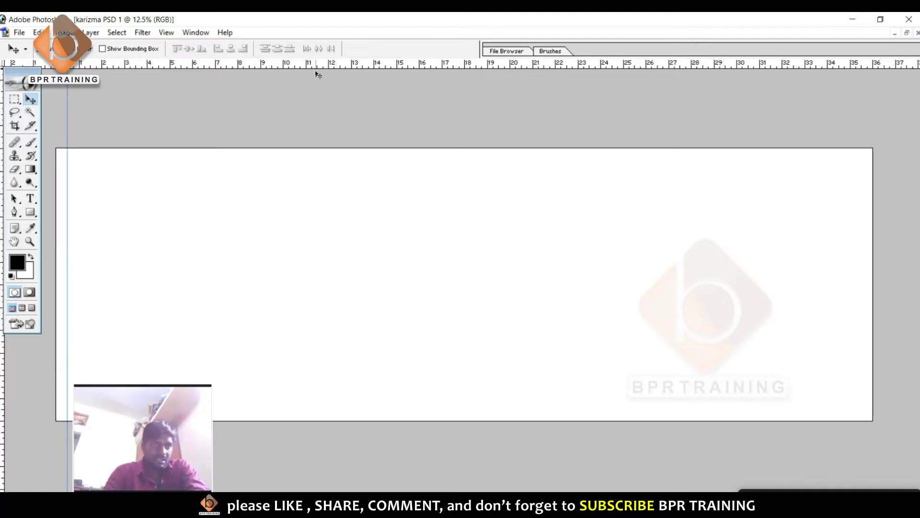
drag(315, 69, 301, 159)
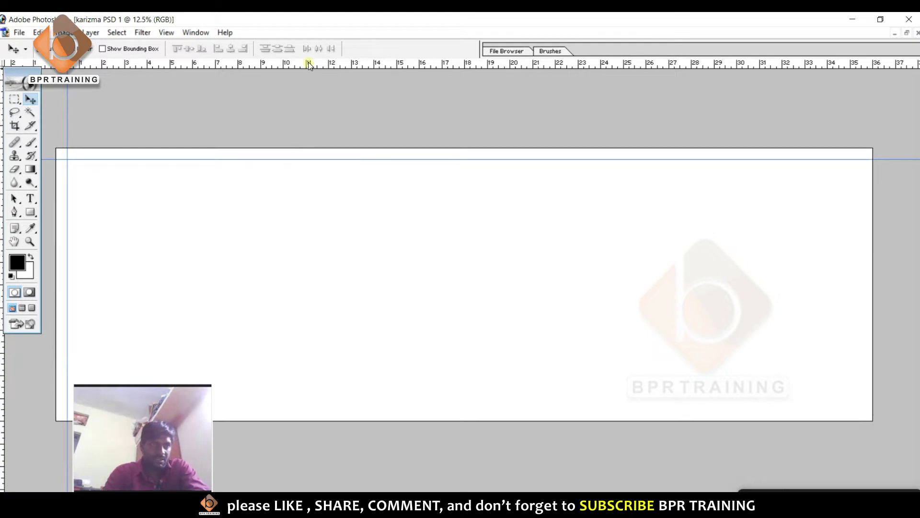
mouse_move(309, 66)
mouse_down()
mouse_move(293, 411)
mouse_move(282, 410)
mouse_up()
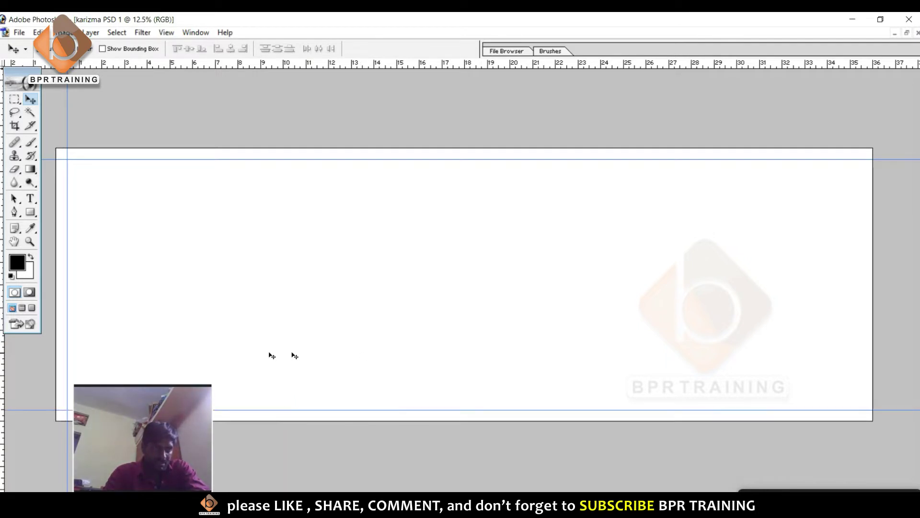
drag(4, 353, 861, 256)
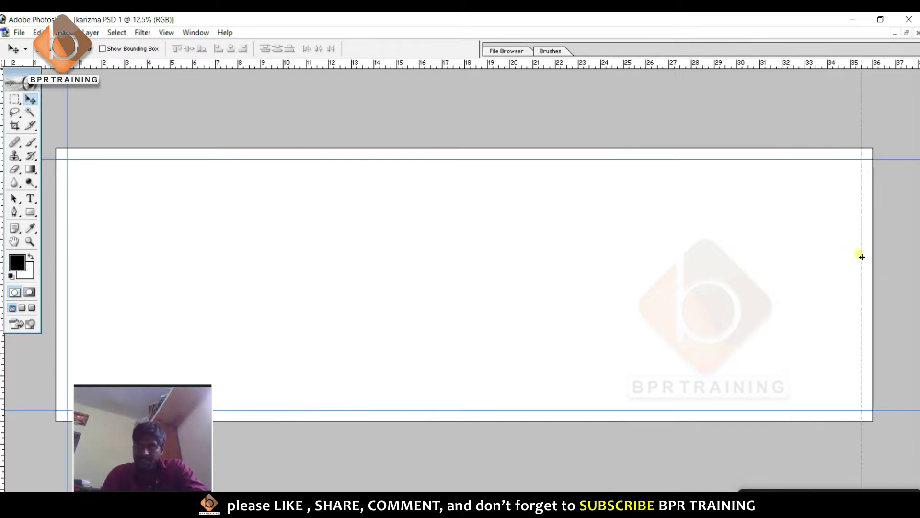
drag(861, 257, 860, 257)
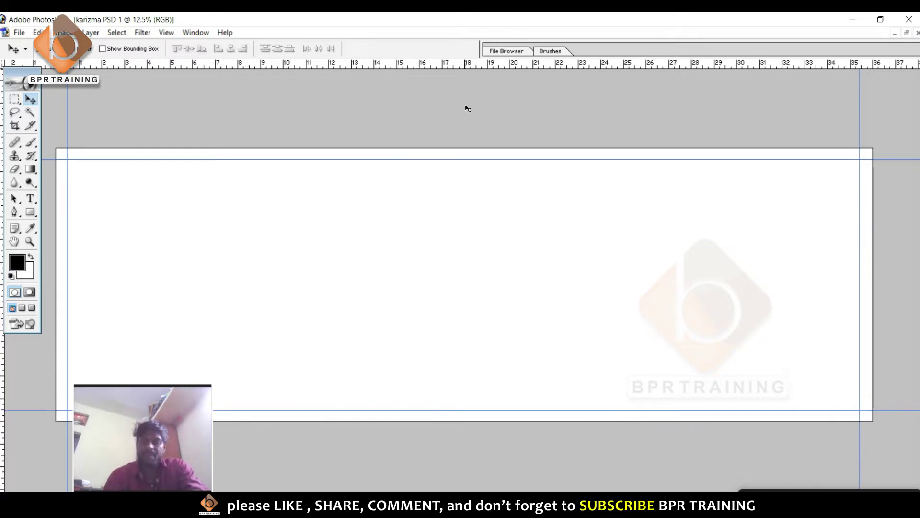
key(ctrl+minus)
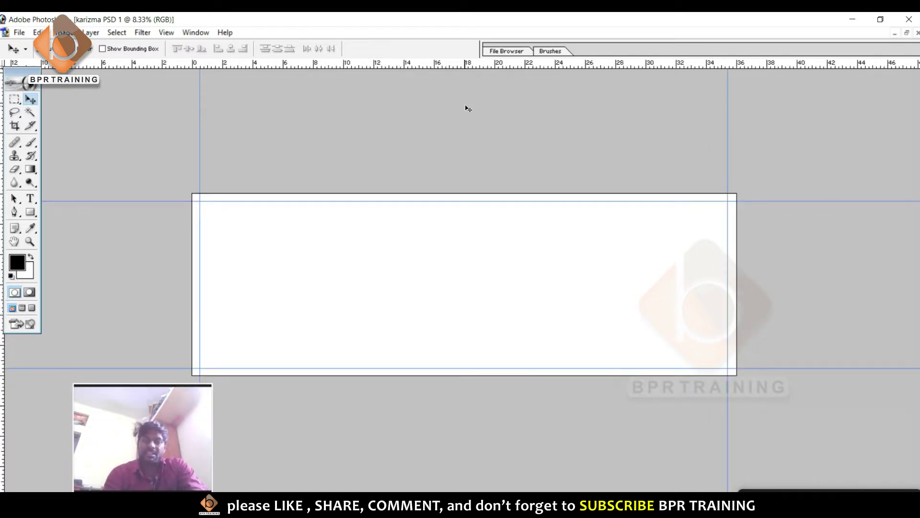
key(ctrl+plus)
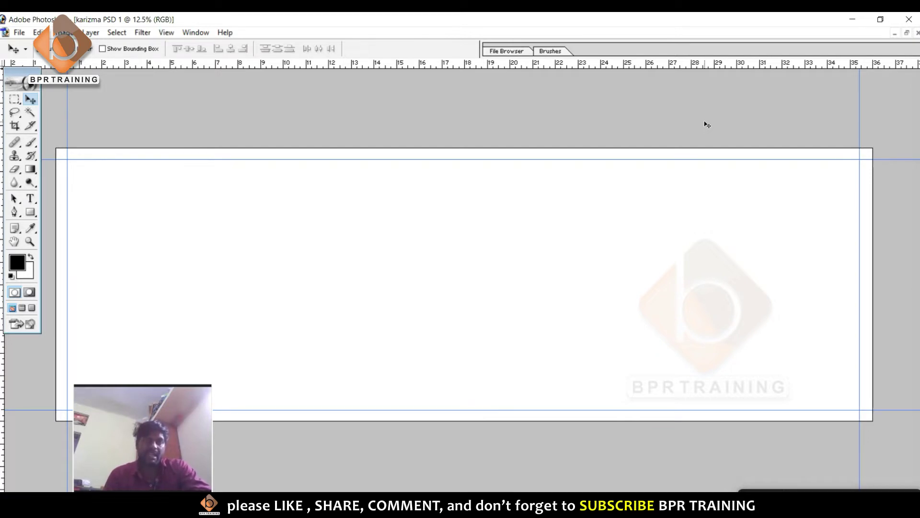
Launch Windows Calculator via 'calc' and position it beside the canvas
key(super+r)
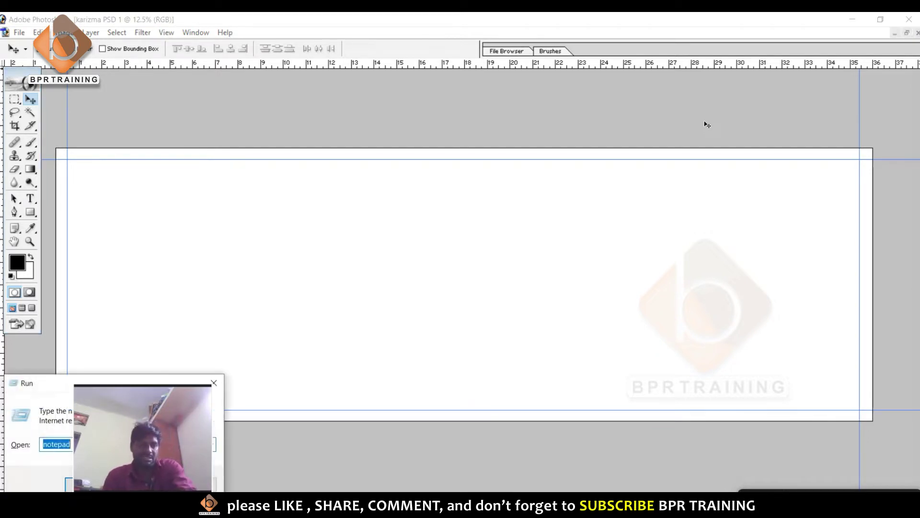
text(calc)
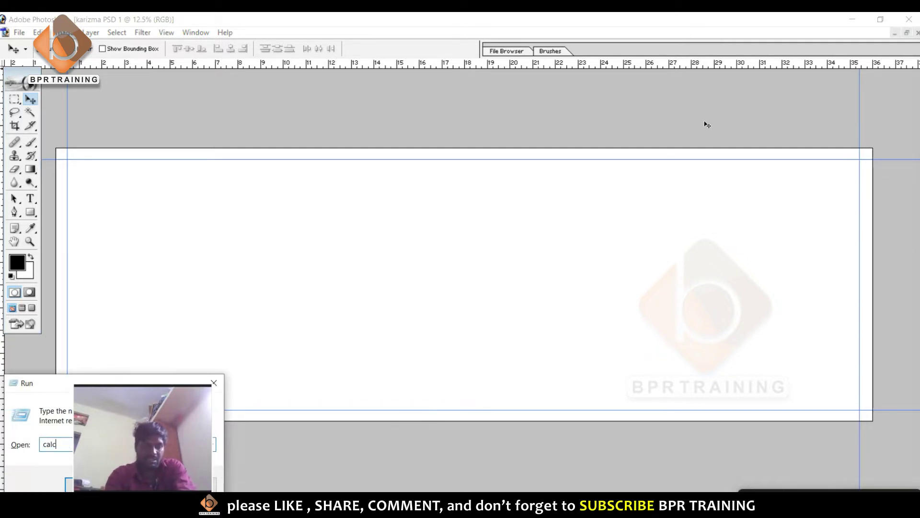
key(Return)
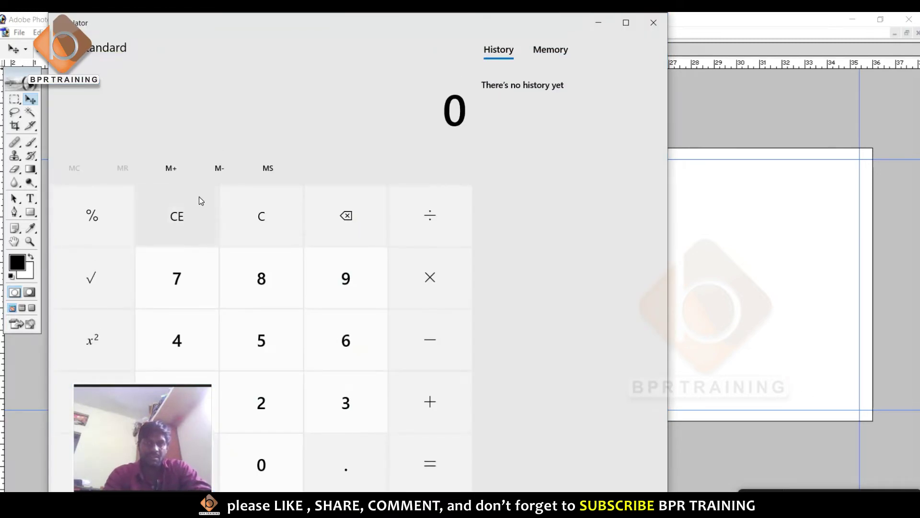
drag(343, 28, 495, 36)
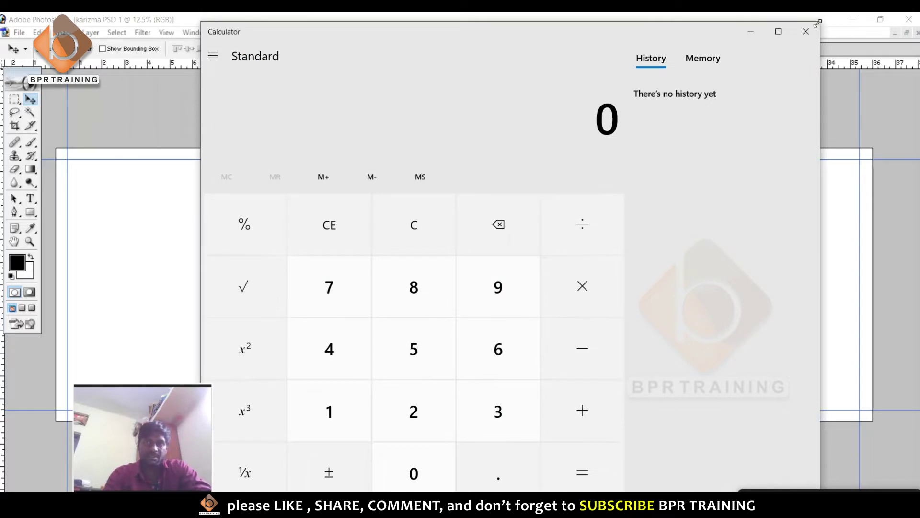
drag(818, 23, 530, 157)
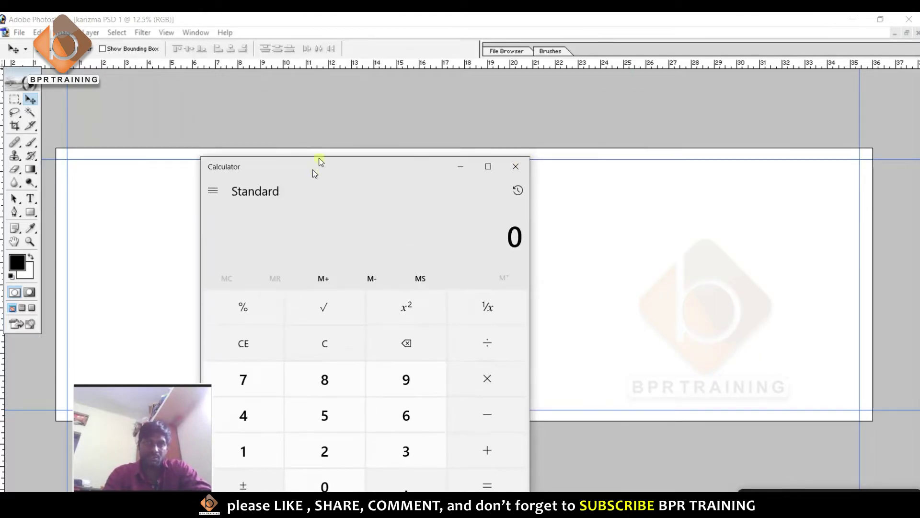
drag(313, 170, 424, 76)
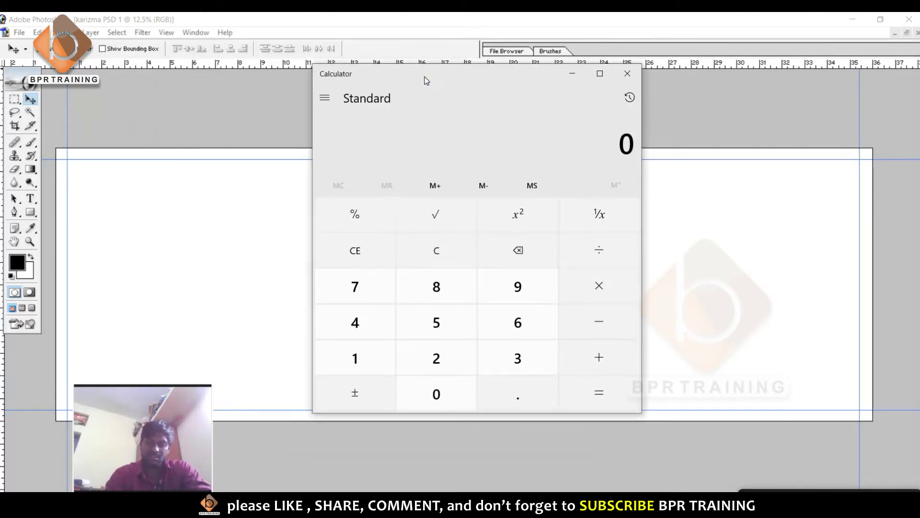
Calculate 36/2 to get 18, after first trying 36*2
text(36)
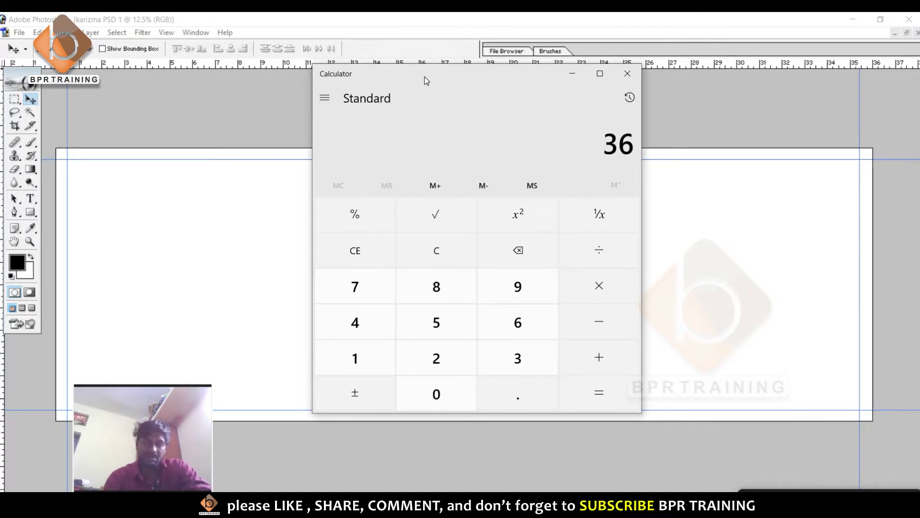
text(*)
text(2)
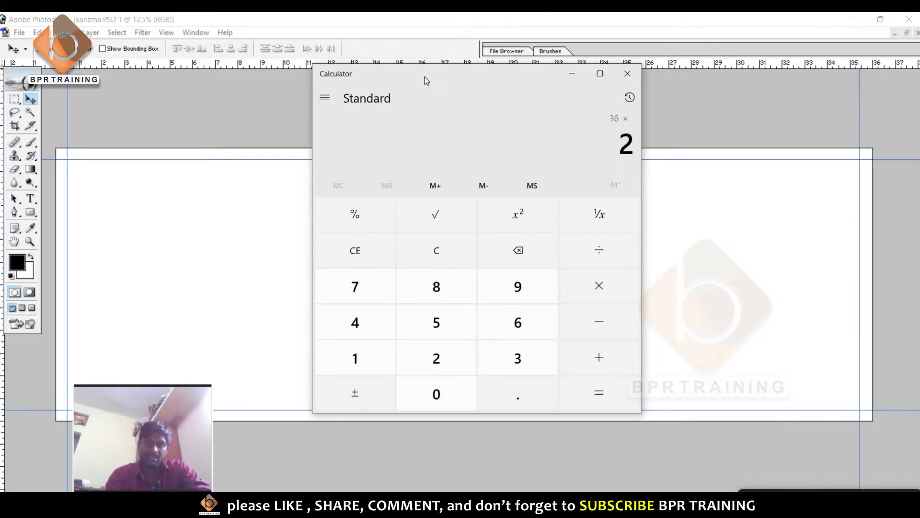
key(Return)
key(Escape)
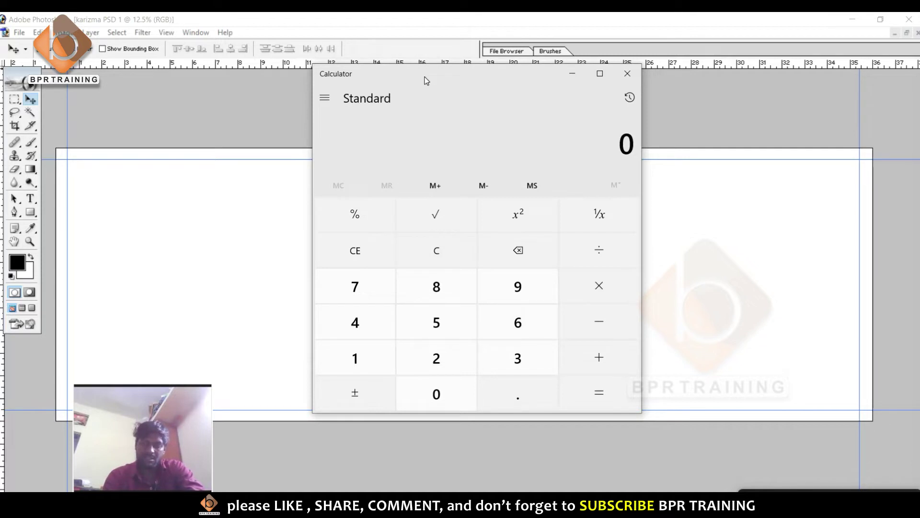
text(36/)
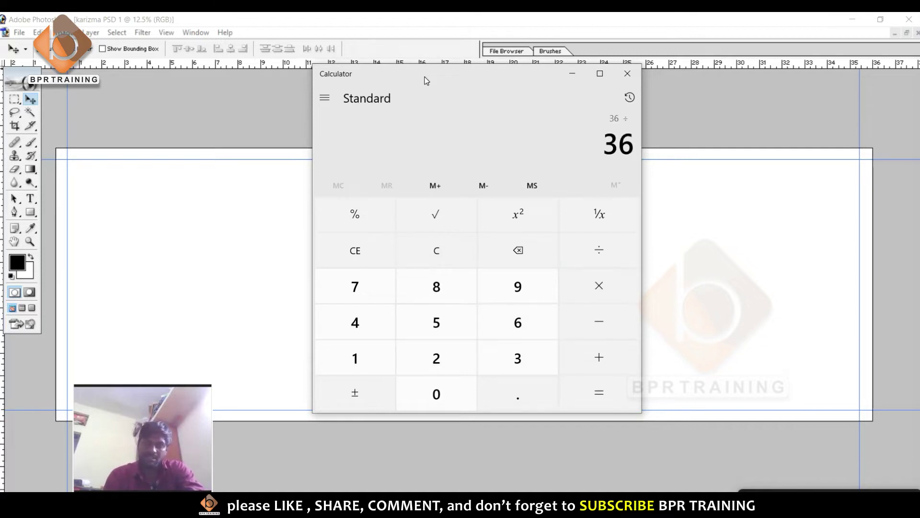
text(2)
key(Return)
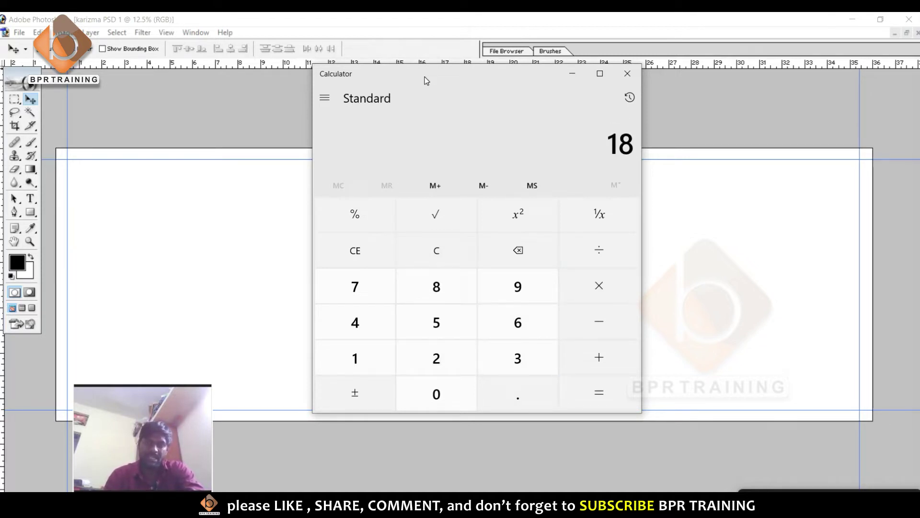
Add a vertical centre guide at 18 inches and type a text label on the left half
click(129, 117)
mouse_move(2, 282)
mouse_down()
mouse_move(233, 282)
mouse_move(468, 242)
mouse_up()
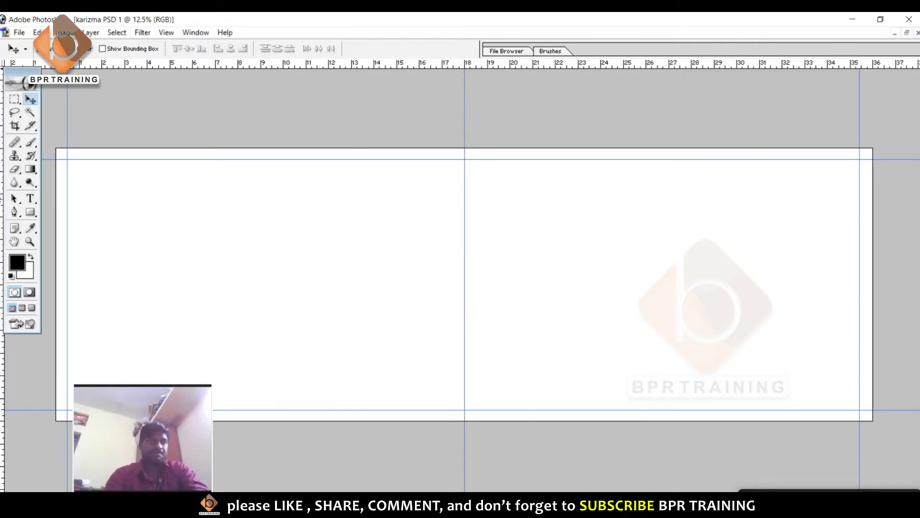
click(31, 198)
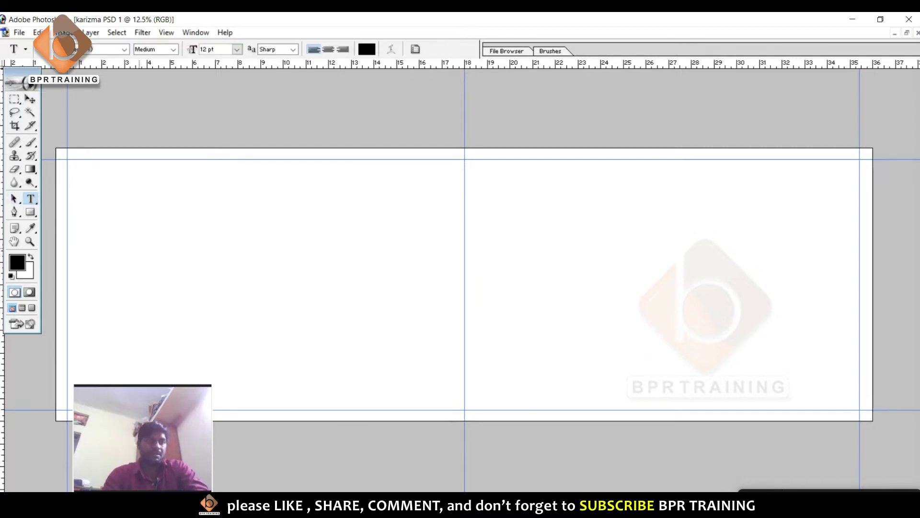
click(290, 267)
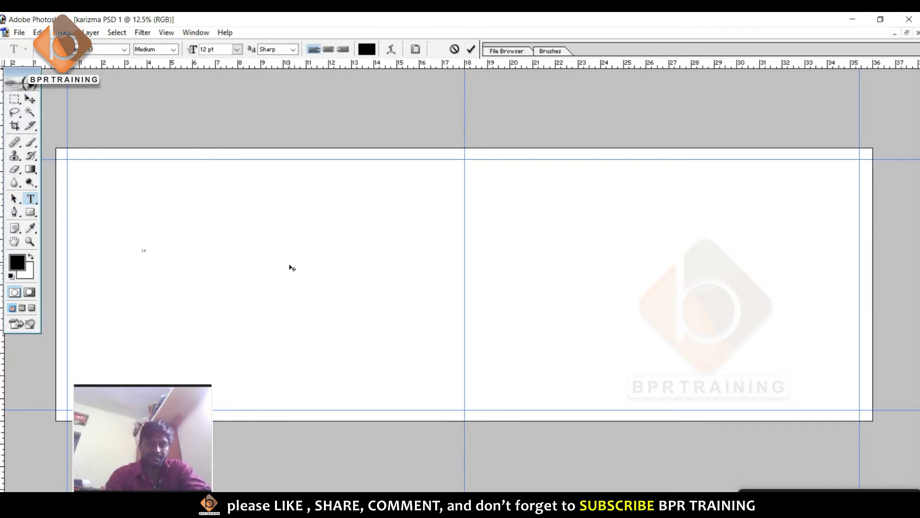
text(n)
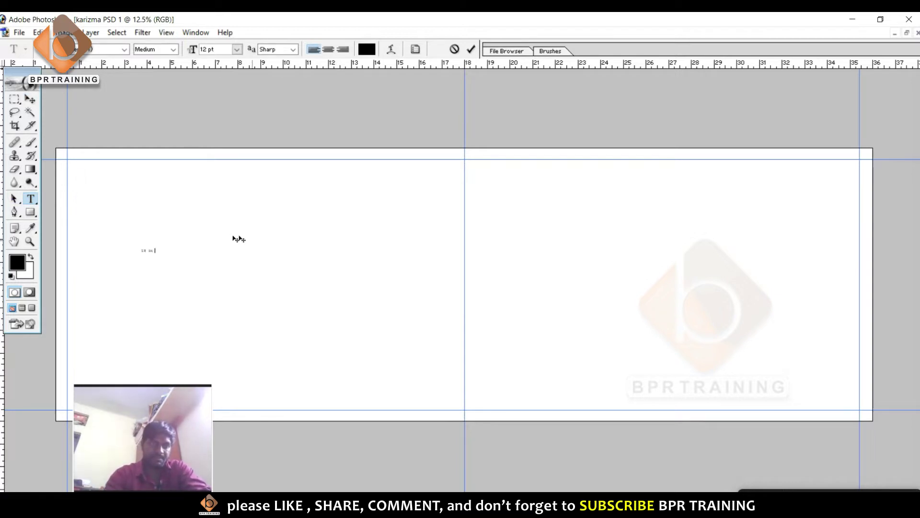
Scale the text label up about four times with Free Transform
click(30, 100)
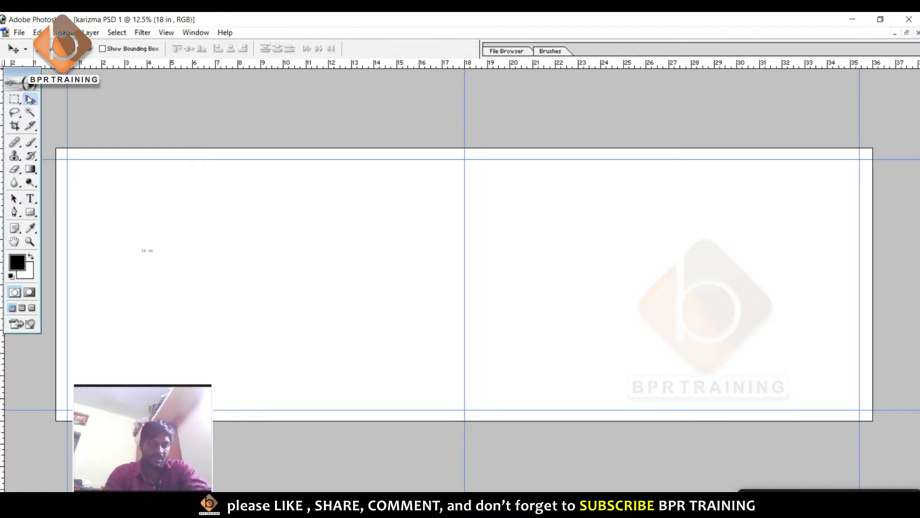
key(ctrl+t)
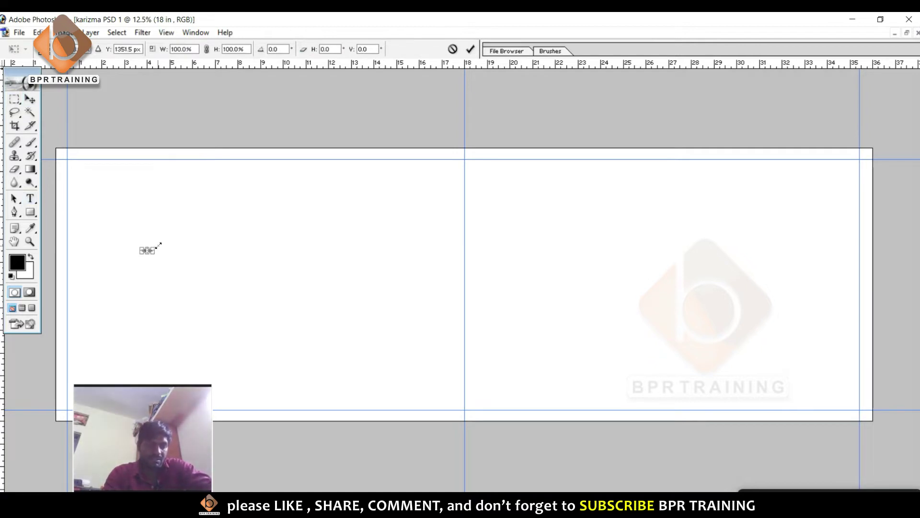
mouse_move(154, 248)
mouse_down()
mouse_move(174, 235)
mouse_move(265, 283)
mouse_move(743, 278)
mouse_move(653, 271)
mouse_move(649, 279)
mouse_up()
key(Return)
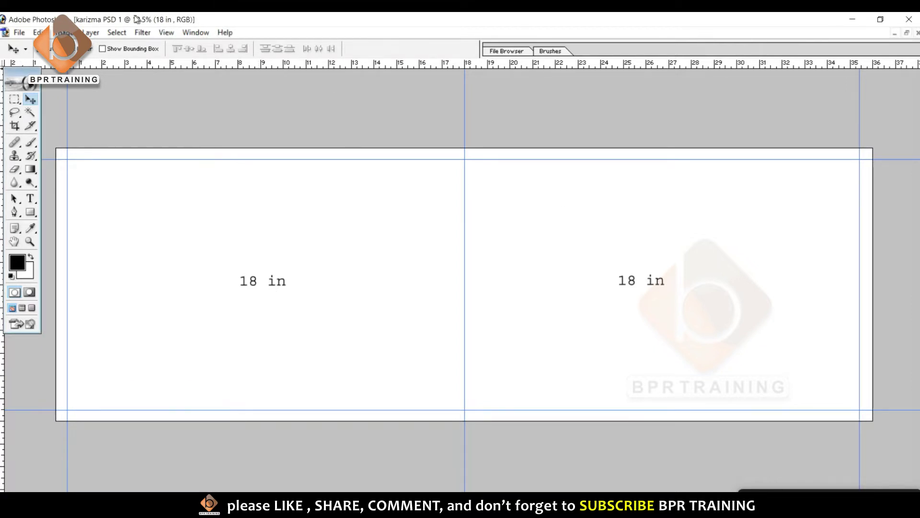
Show the Layers palette at the top right and hide both '18 in' text layers
click(205, 33)
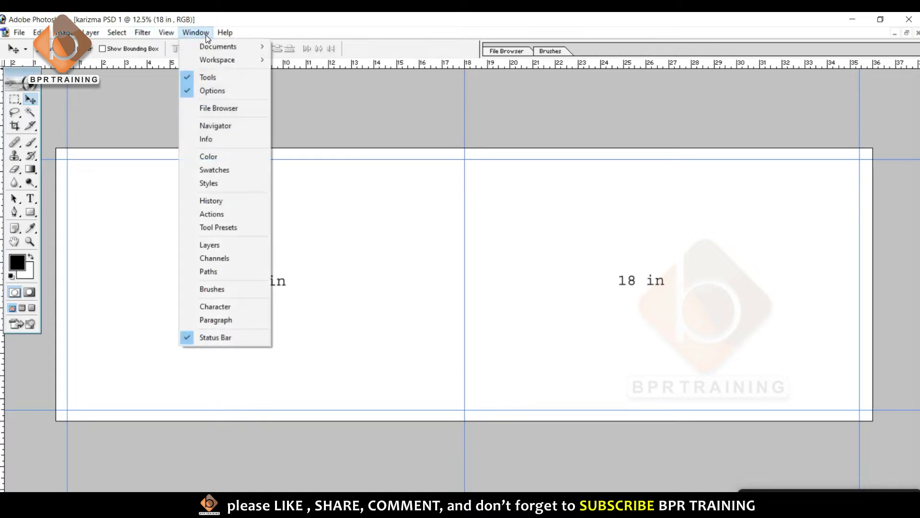
click(227, 248)
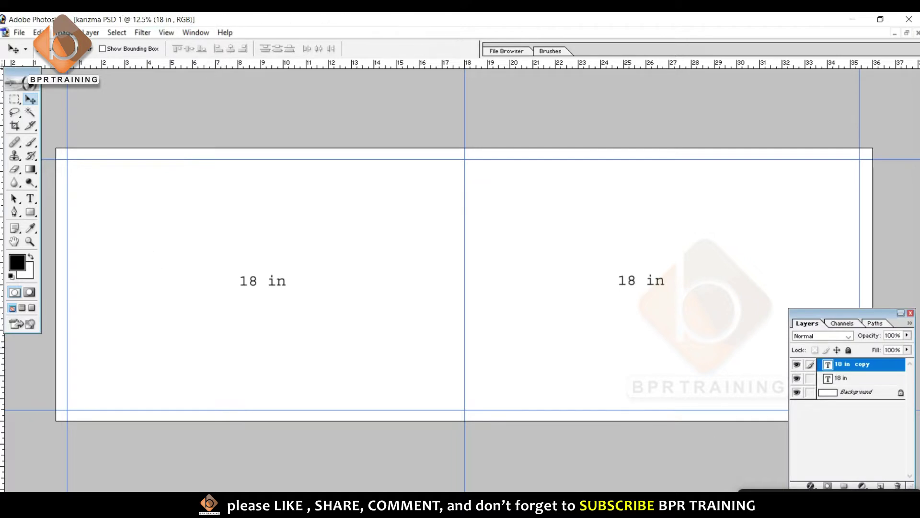
drag(853, 313, 860, 97)
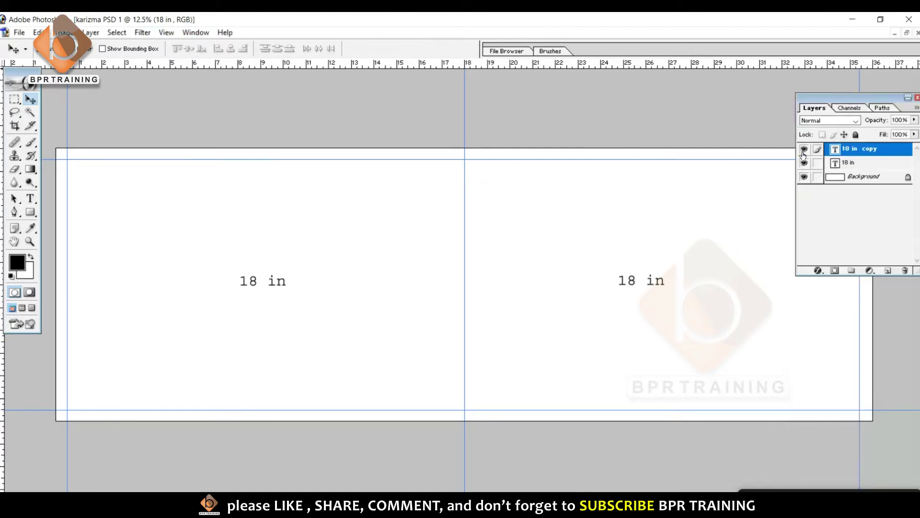
click(804, 149)
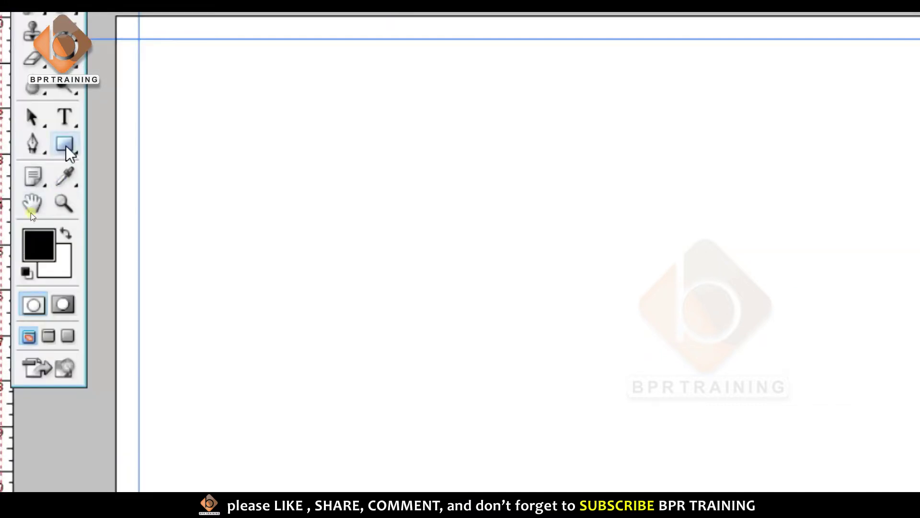
click(65, 146)
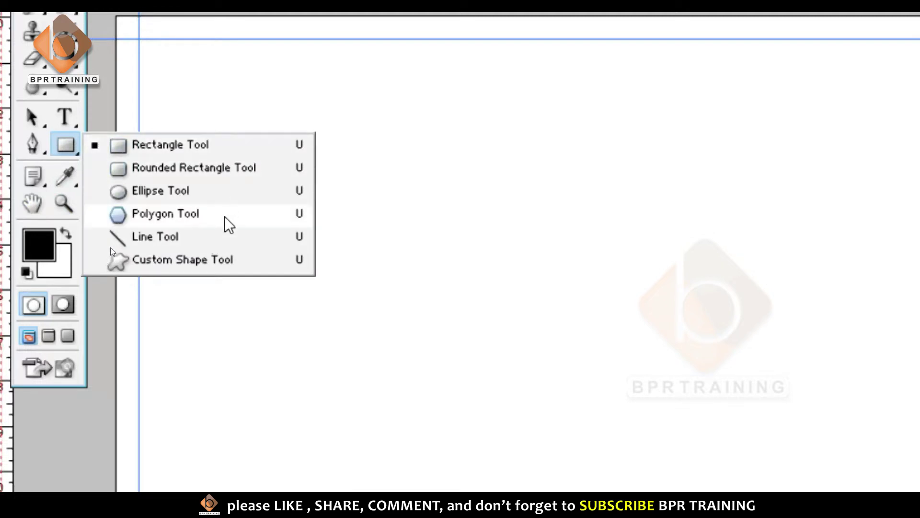
Select the Rounded Rectangle tool with a teal 00DAAE fill colour
click(219, 173)
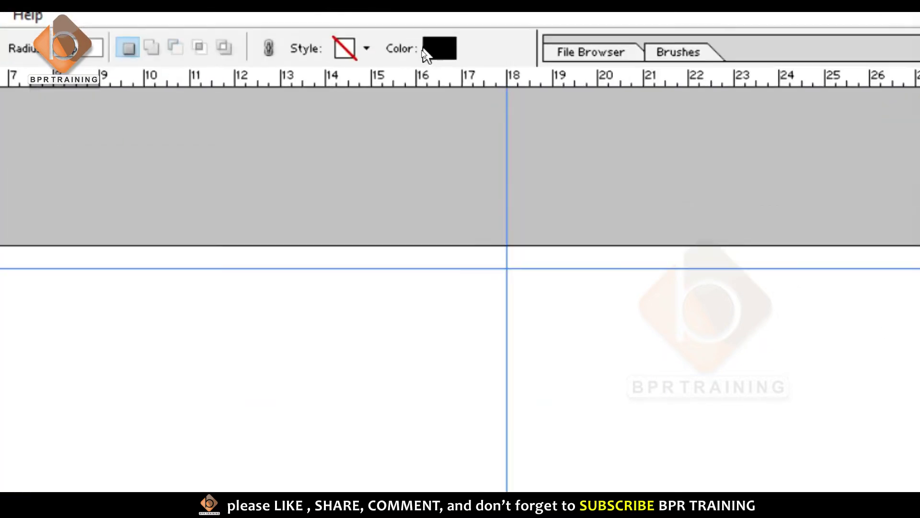
click(426, 50)
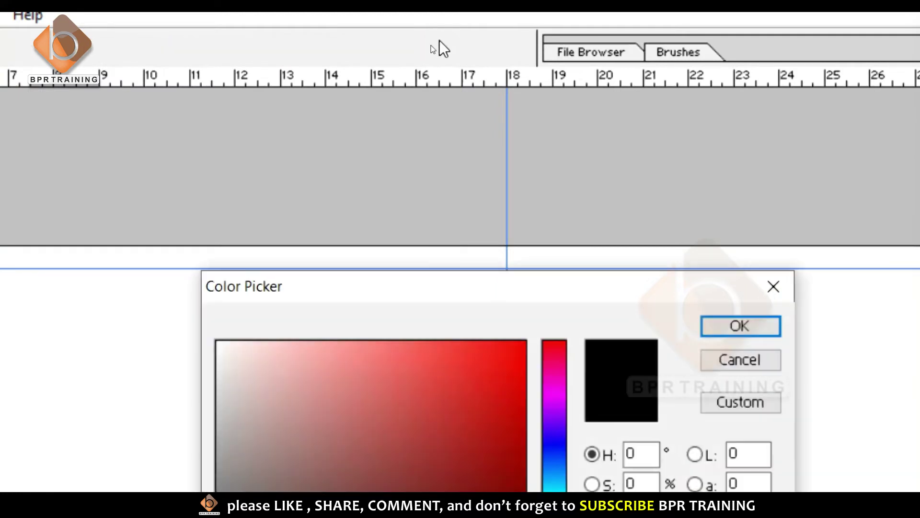
click(461, 489)
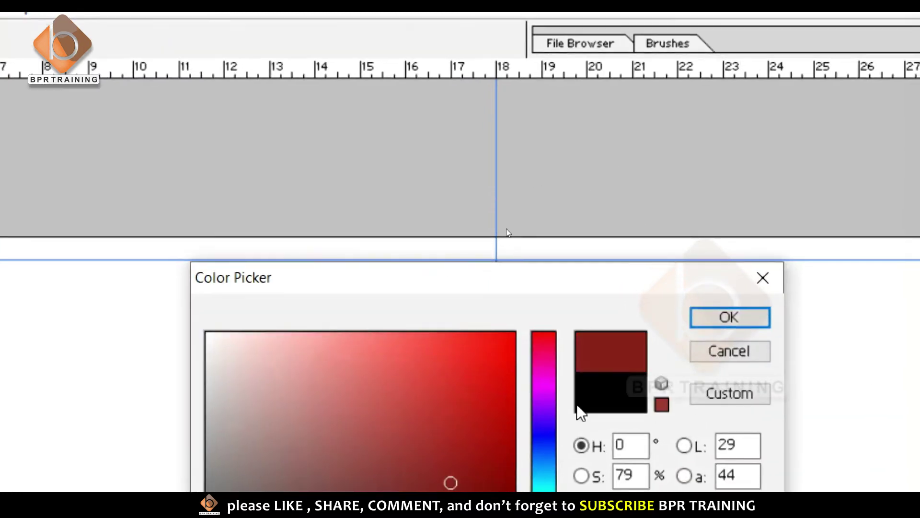
click(544, 486)
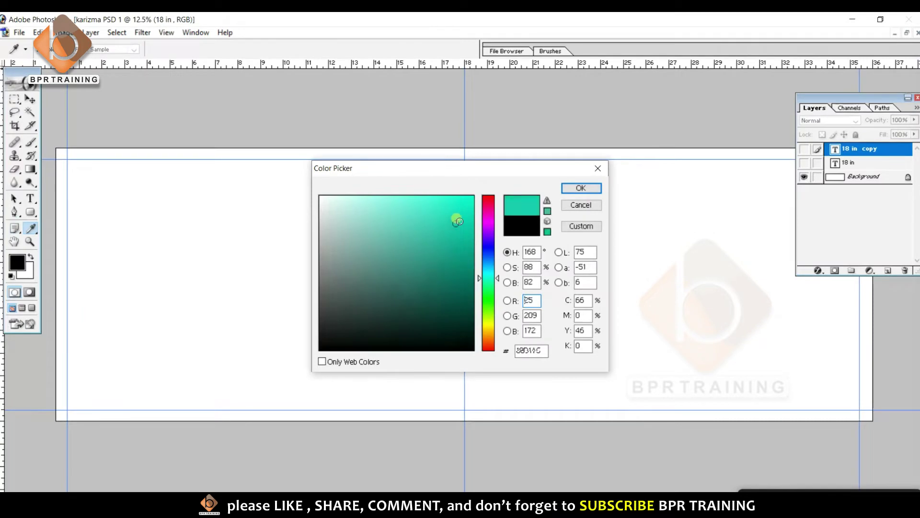
drag(458, 220, 472, 219)
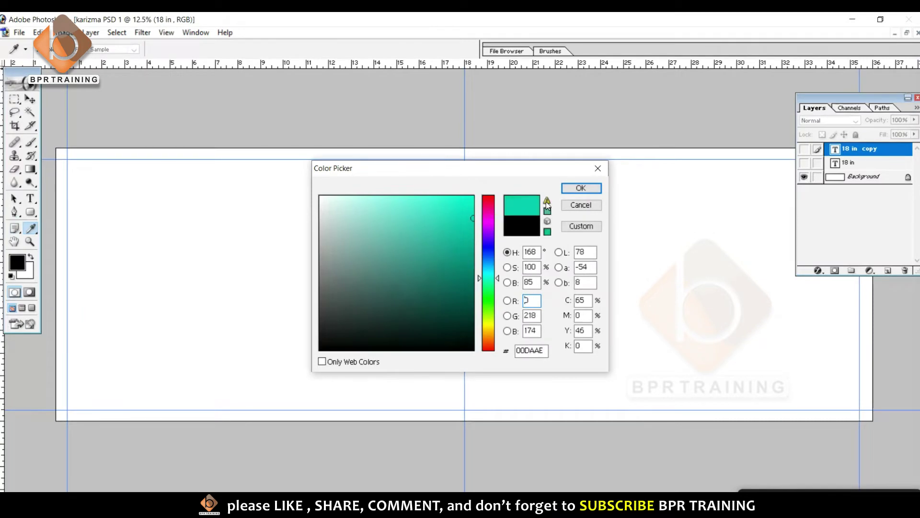
click(580, 187)
key(u)
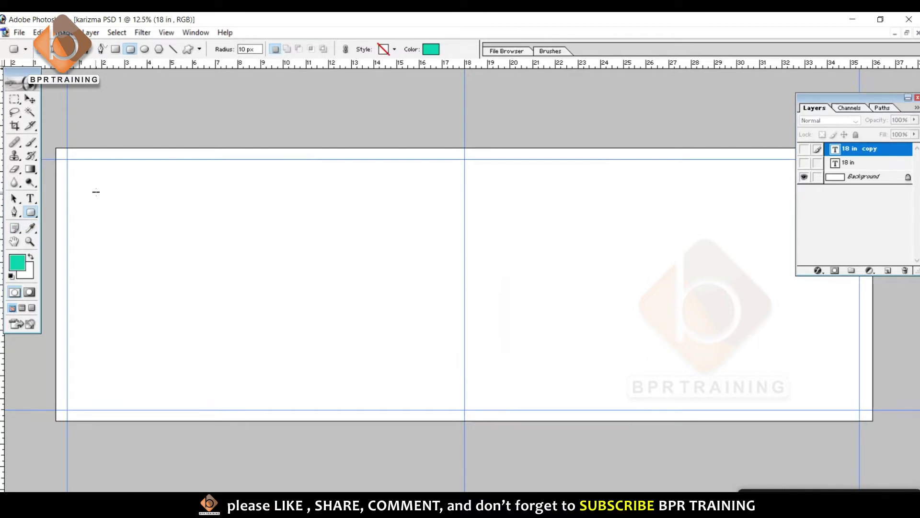
Draw a teal rectangle near the banner's top-left and nudge it into place
mouse_move(85, 183)
mouse_down()
mouse_move(233, 261)
mouse_move(234, 272)
mouse_up()
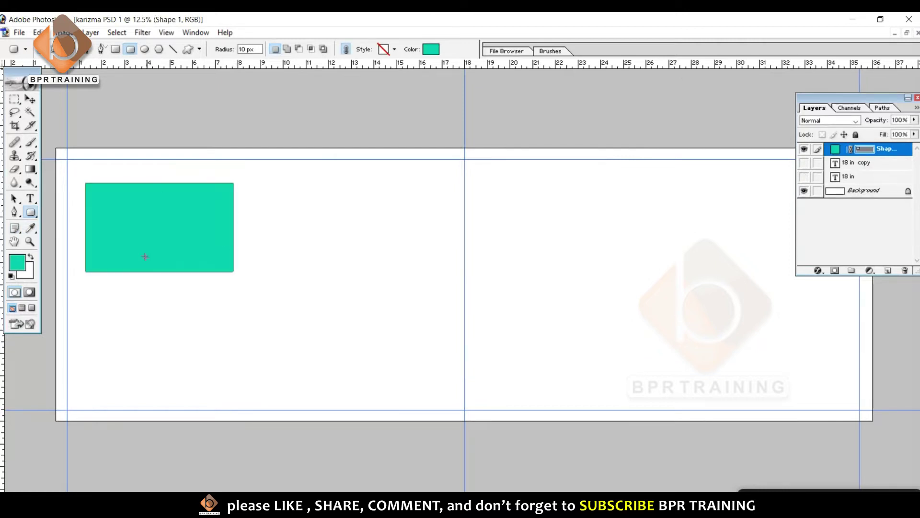
click(30, 99)
drag(125, 240, 117, 228)
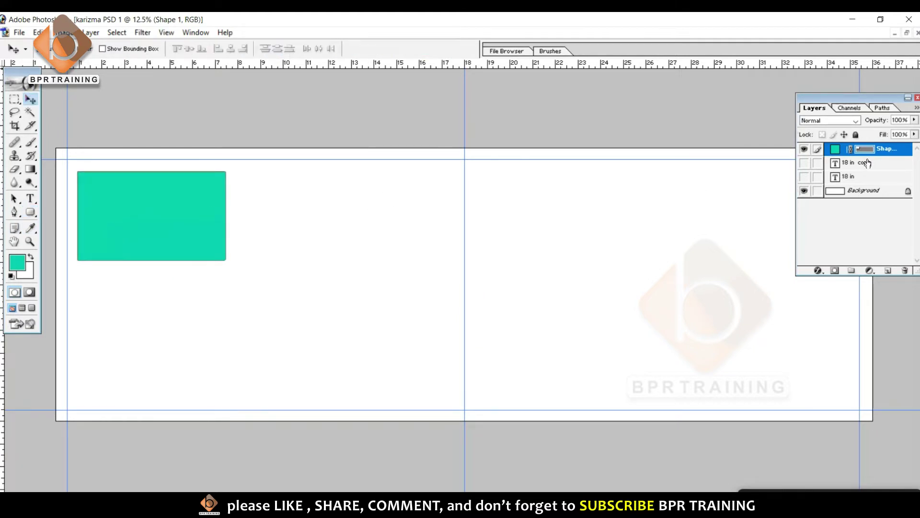
Rasterize the Shape 1 layer from its right-click menu
right_click(879, 150)
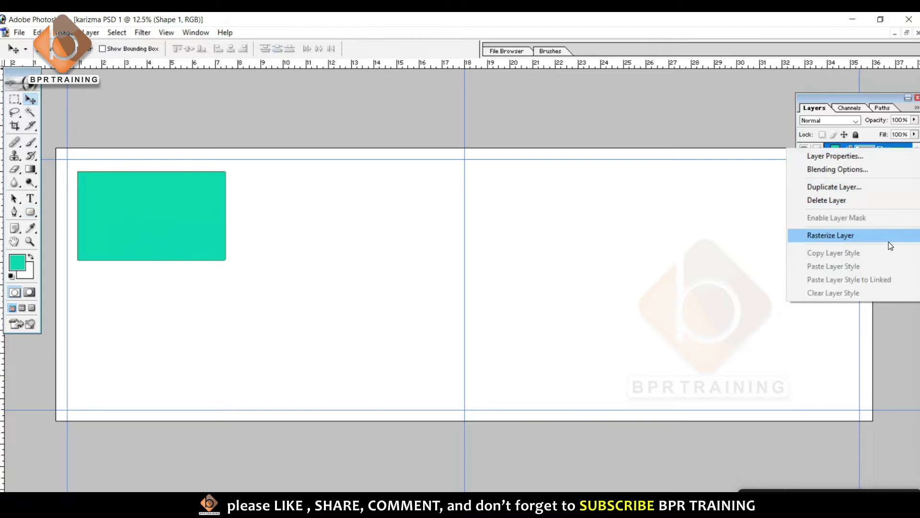
click(675, 225)
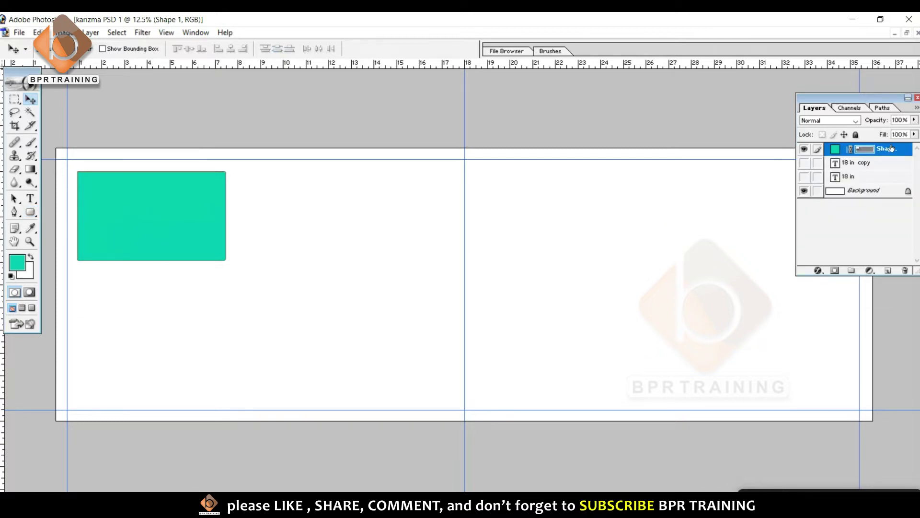
right_click(891, 151)
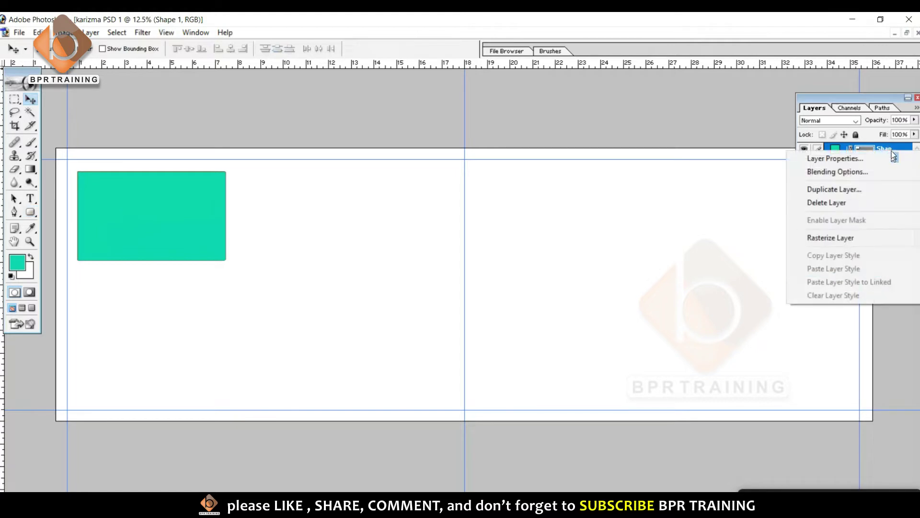
click(832, 238)
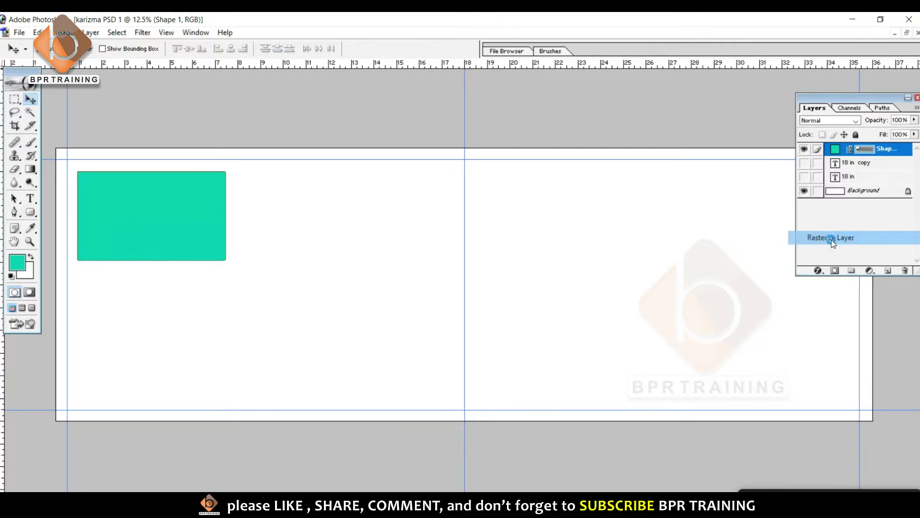
Add a 20 px black Stroke effect to the Shape 1 rectangle via Blending Options
double_click(892, 152)
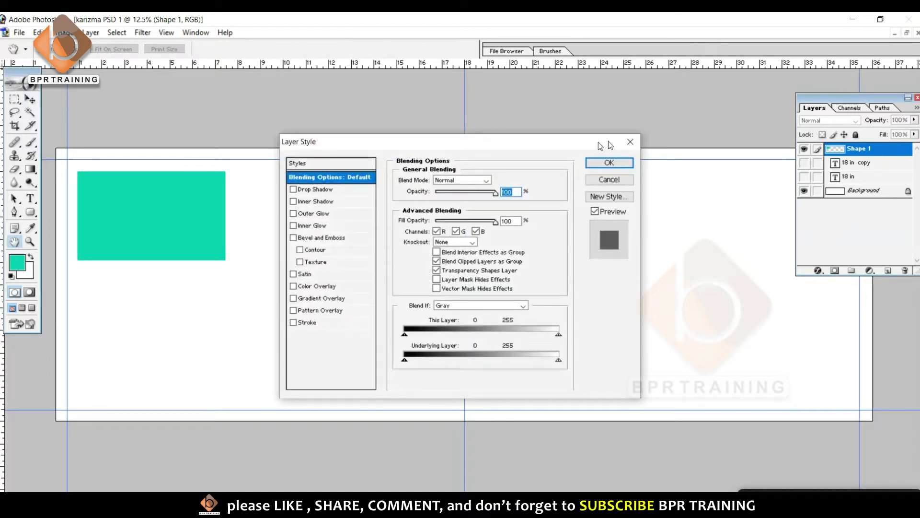
click(630, 143)
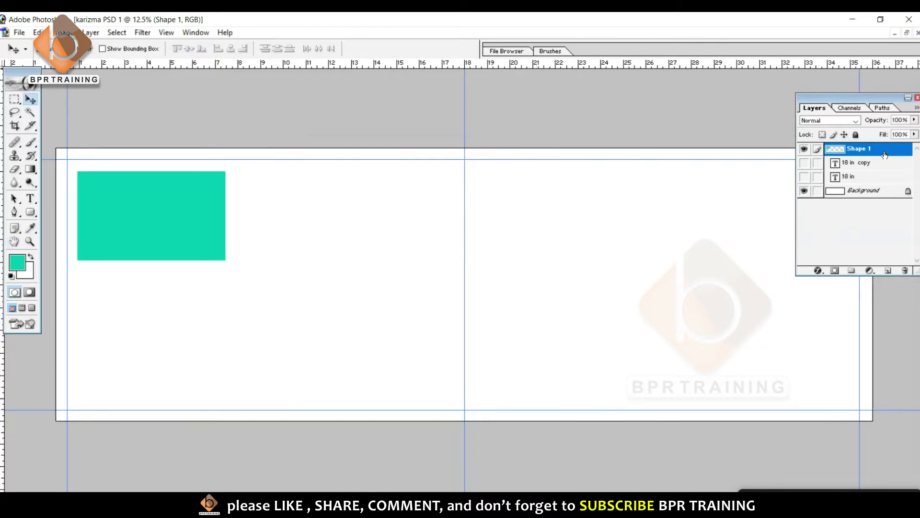
right_click(885, 150)
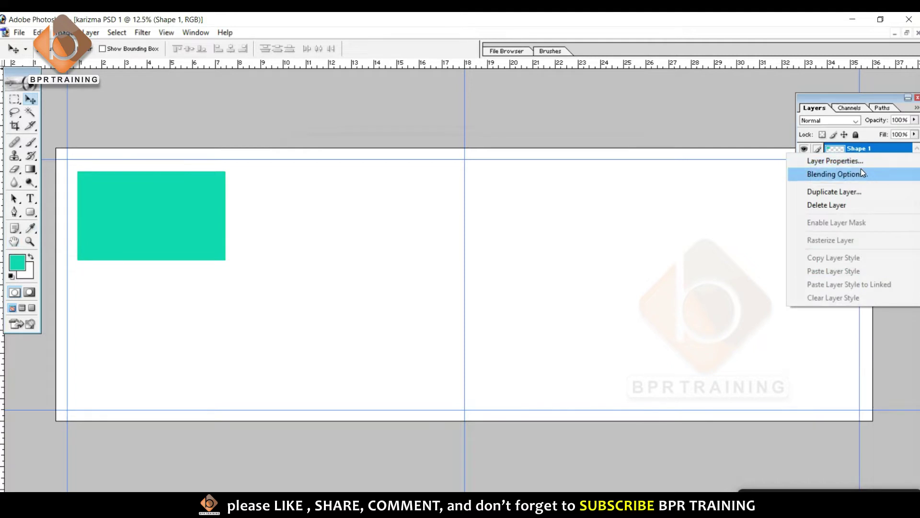
click(861, 174)
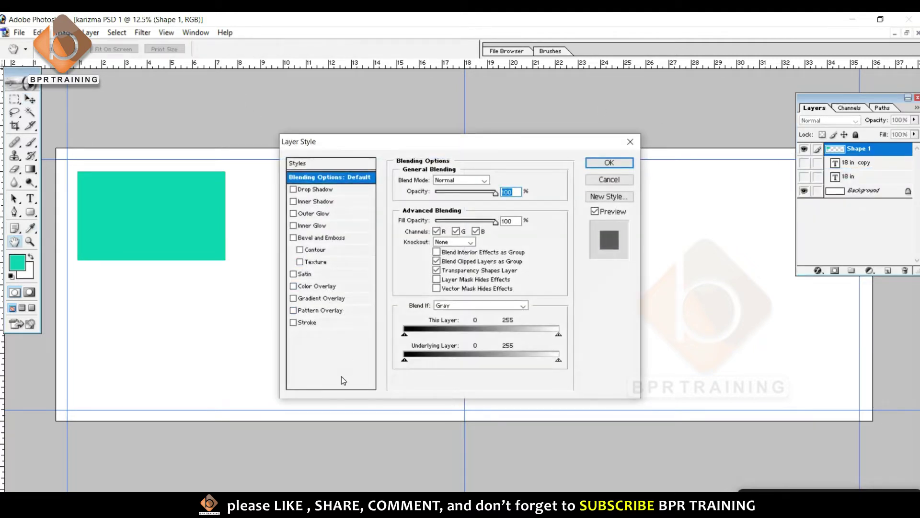
click(301, 326)
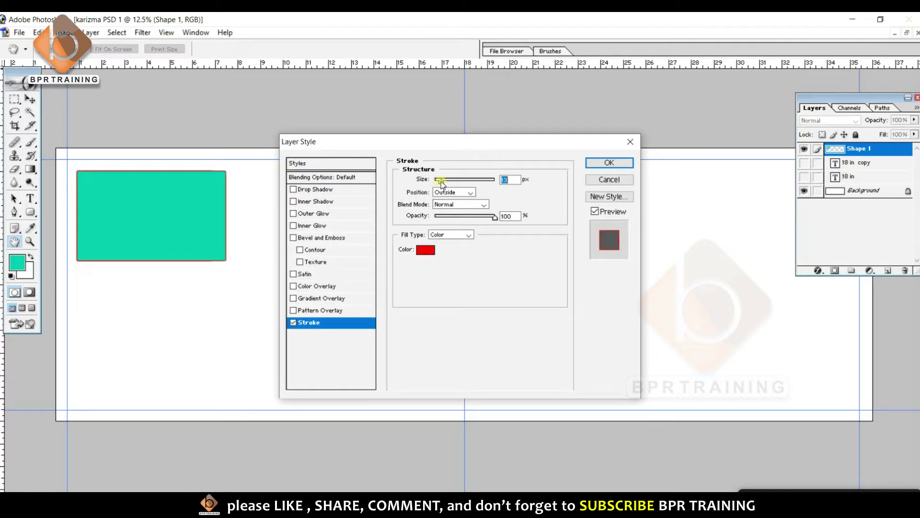
drag(437, 180, 442, 182)
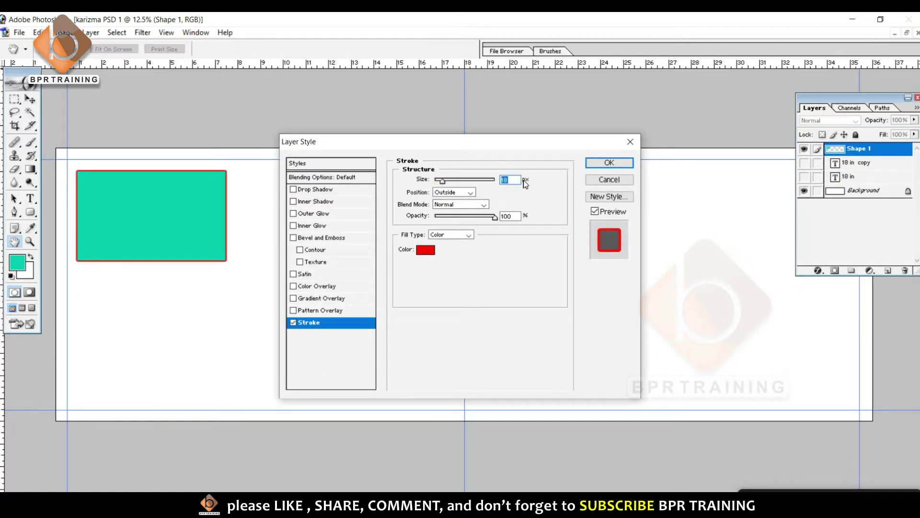
text(20)
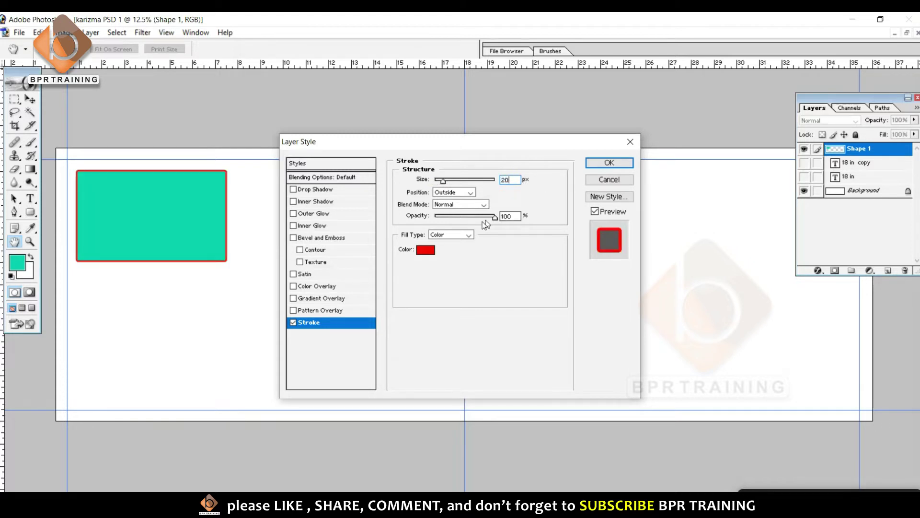
click(425, 252)
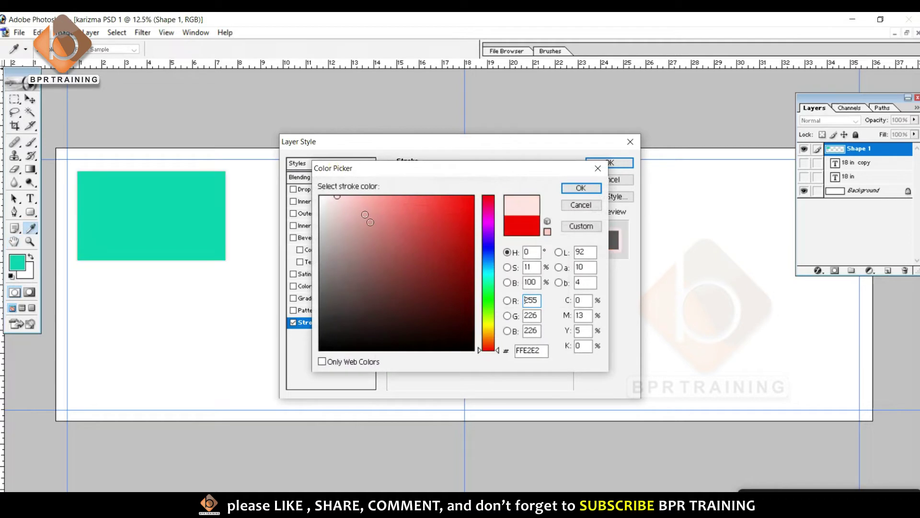
drag(335, 206, 465, 350)
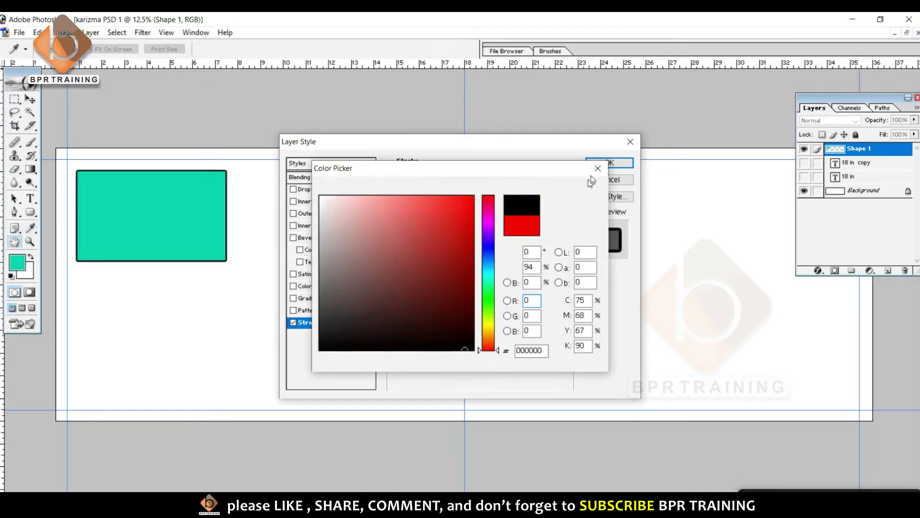
click(581, 188)
click(609, 163)
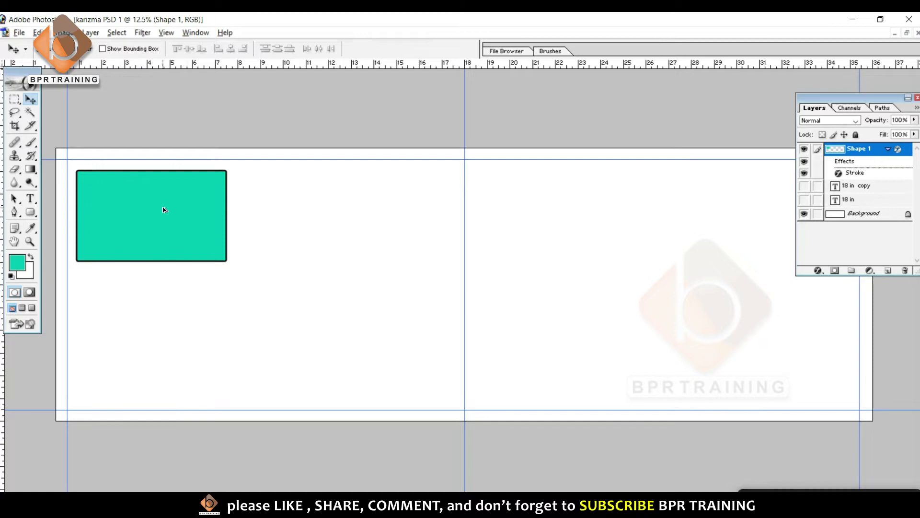
Duplicate the outlined teal frame to its right and align the two side by side
drag(138, 204, 294, 212)
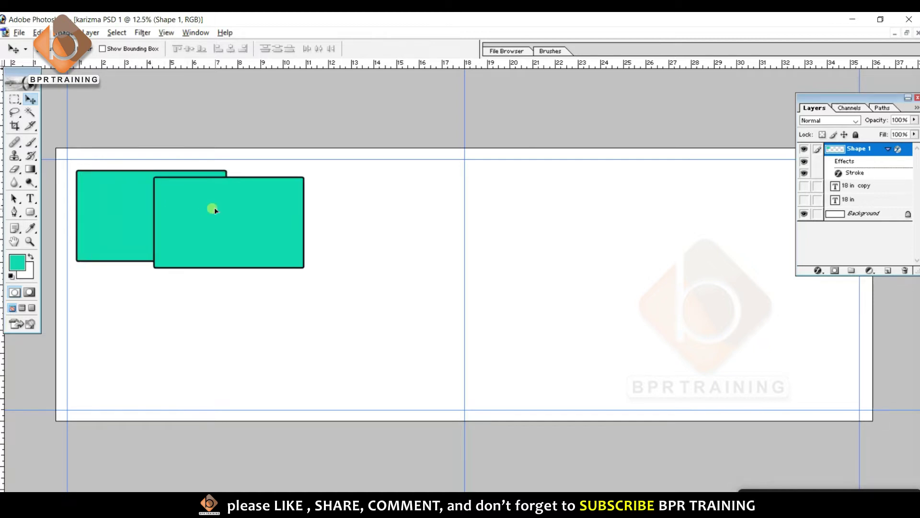
key(shift+Right)
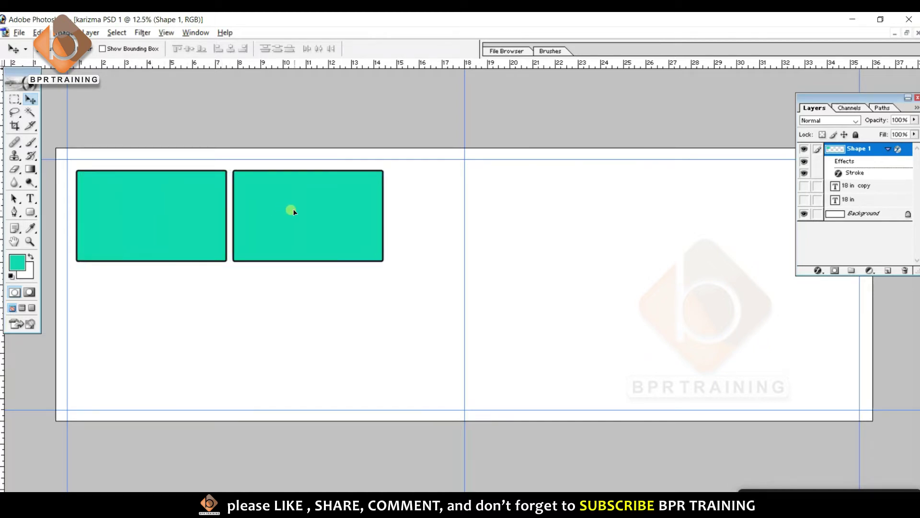
mouse_move(293, 211)
mouse_down()
mouse_move(284, 205)
mouse_move(297, 207)
mouse_up()
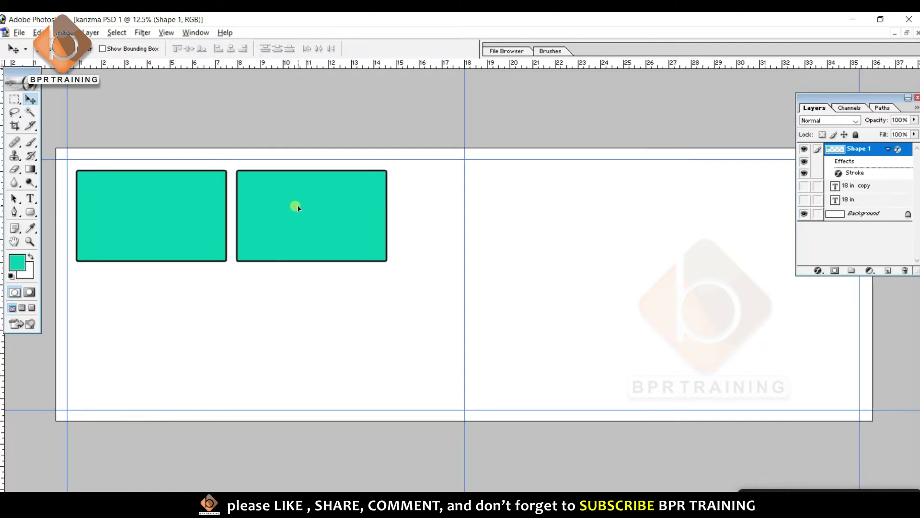
drag(297, 208, 300, 210)
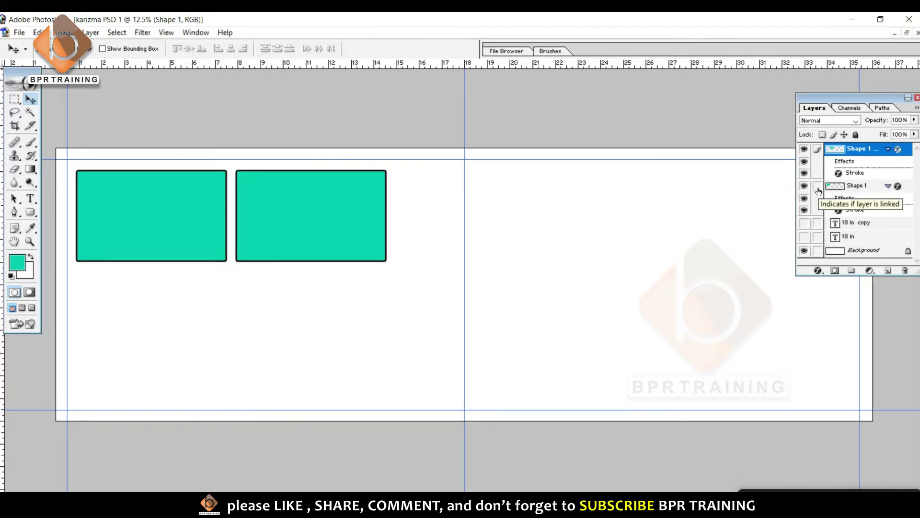
click(818, 187)
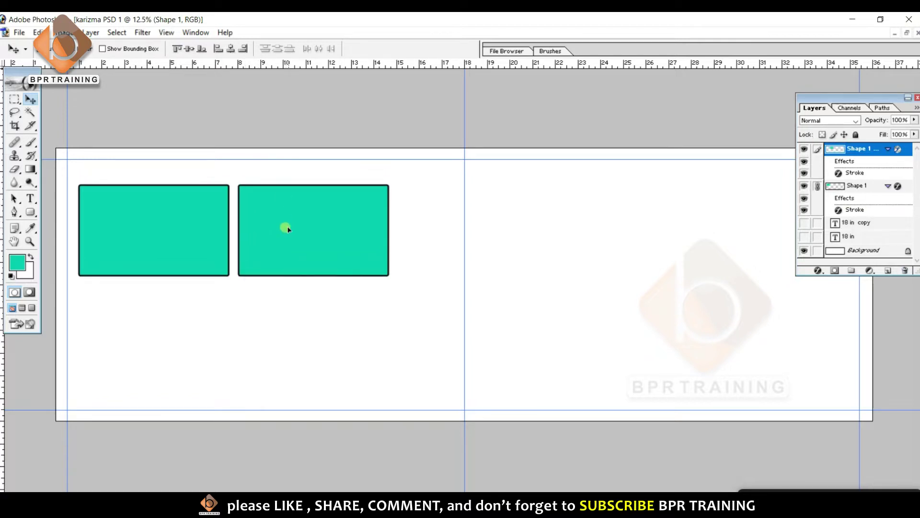
mouse_move(288, 219)
mouse_down()
mouse_move(288, 243)
mouse_move(310, 226)
mouse_up()
key(ctrl+z)
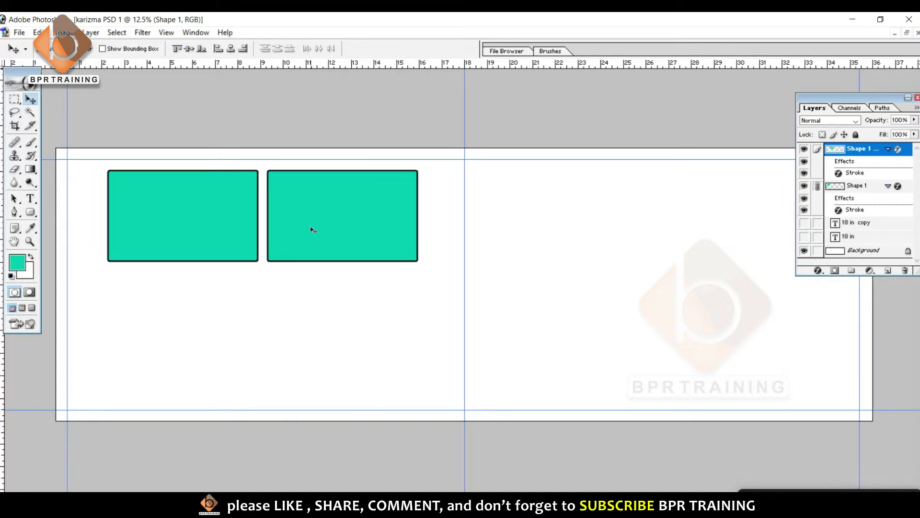
click(817, 186)
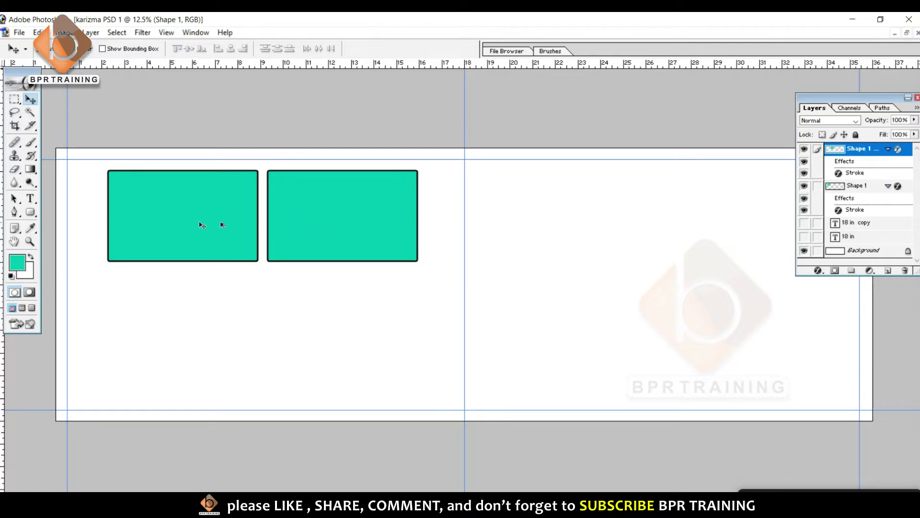
Copy the pair below to form a 2×2 grid, collapse their effects, and link all four Shape layers
mouse_move(321, 221)
mouse_down()
mouse_move(321, 318)
mouse_move(193, 314)
mouse_up()
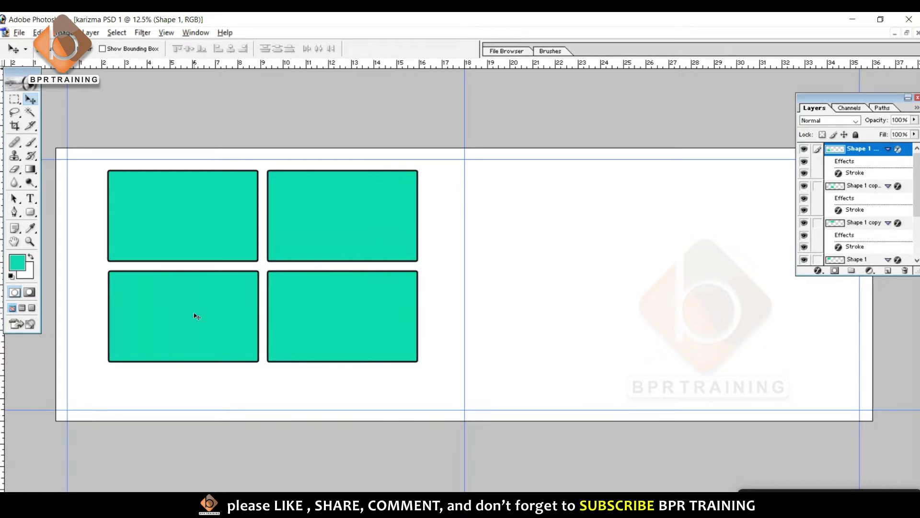
click(888, 149)
click(888, 162)
click(888, 177)
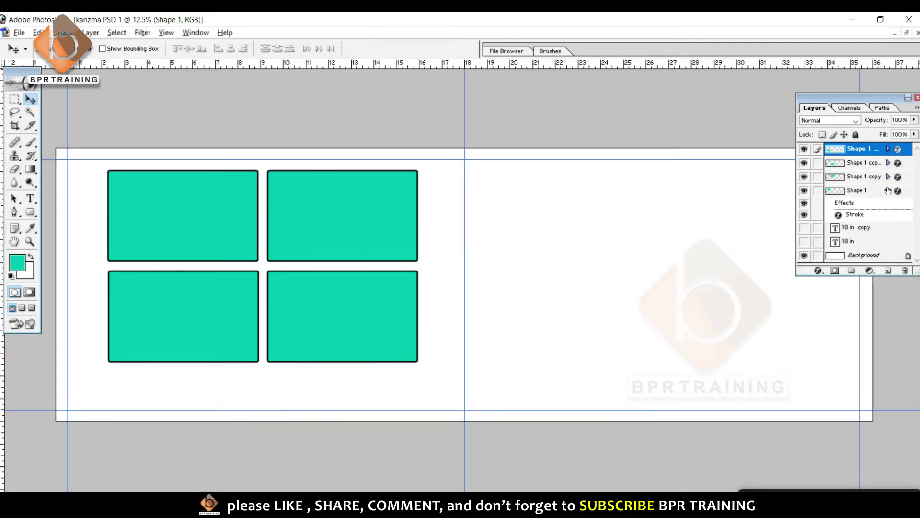
click(887, 193)
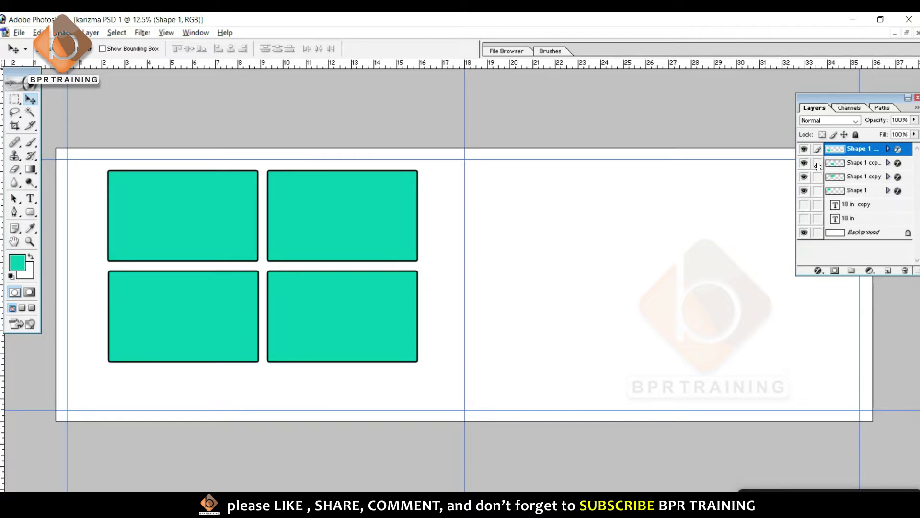
drag(817, 166, 817, 191)
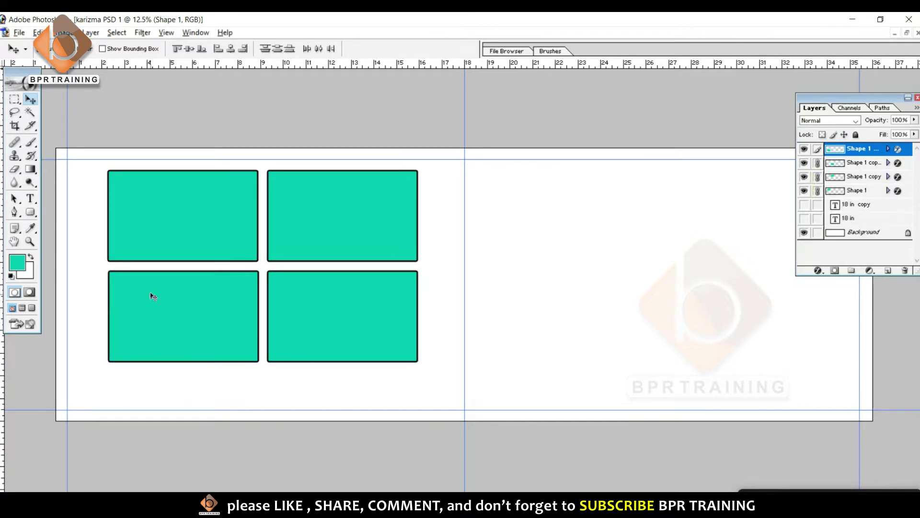
drag(138, 242, 189, 243)
Scale the linked four-frame grid to about 111% and move it down in the banner's left half
click(817, 163)
click(817, 163)
key(ctrl+t)
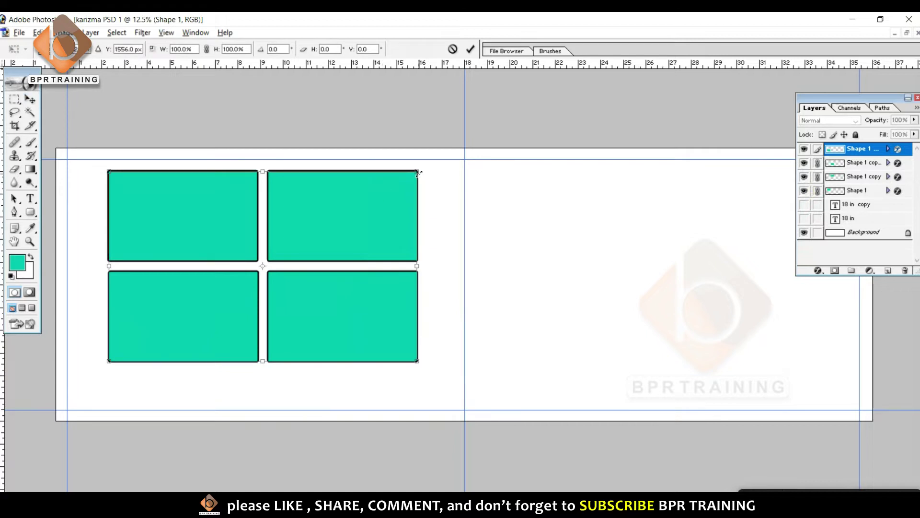
mouse_move(416, 172)
mouse_down()
mouse_move(430, 162)
mouse_move(416, 196)
mouse_up()
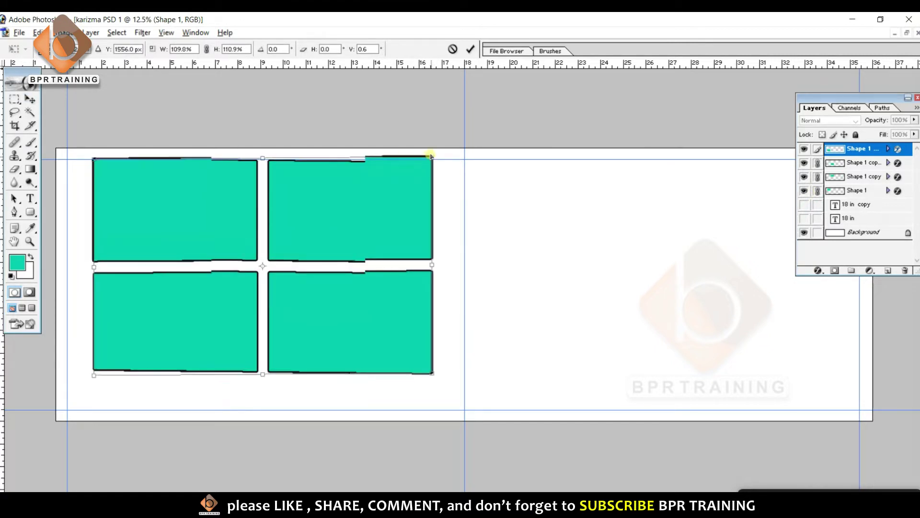
key(Escape)
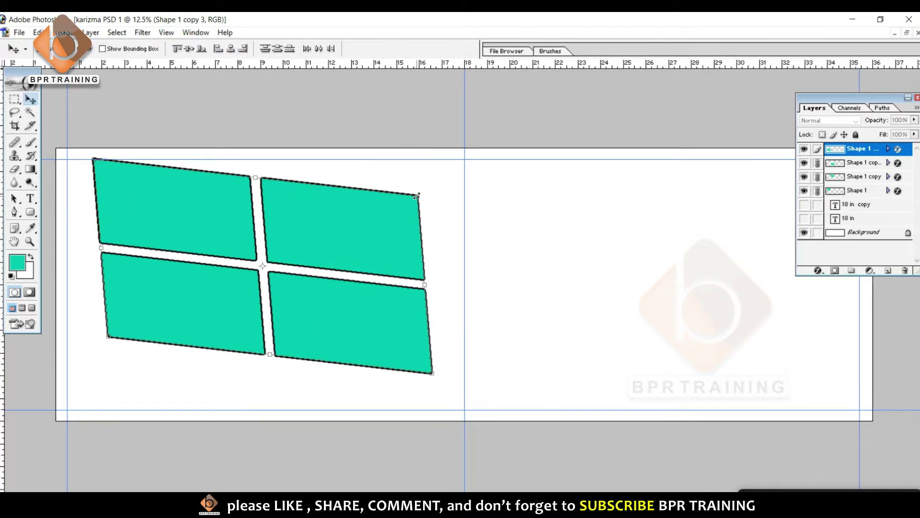
key(ctrl+t)
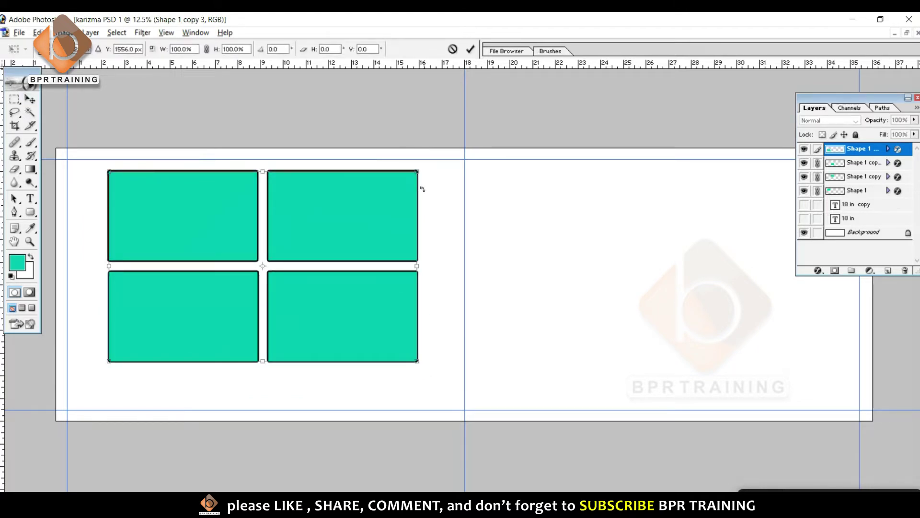
drag(417, 170, 442, 153)
key(Return)
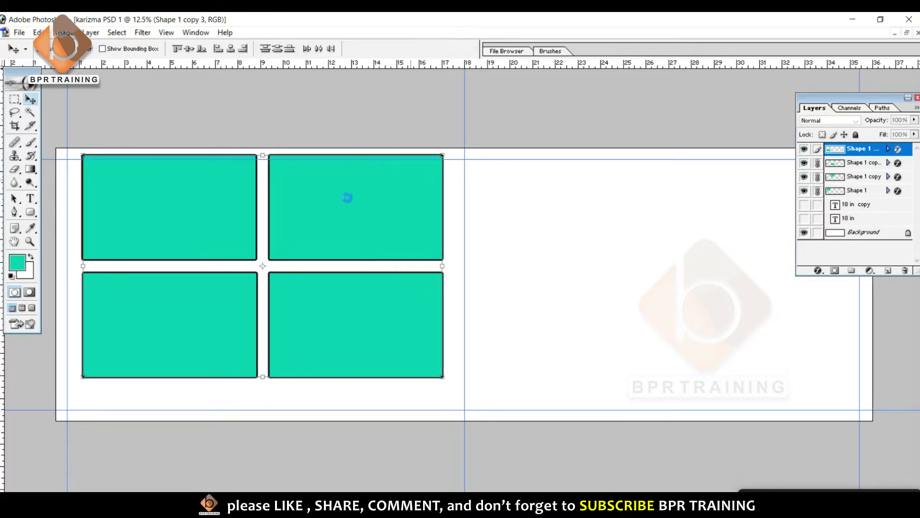
drag(330, 215, 335, 223)
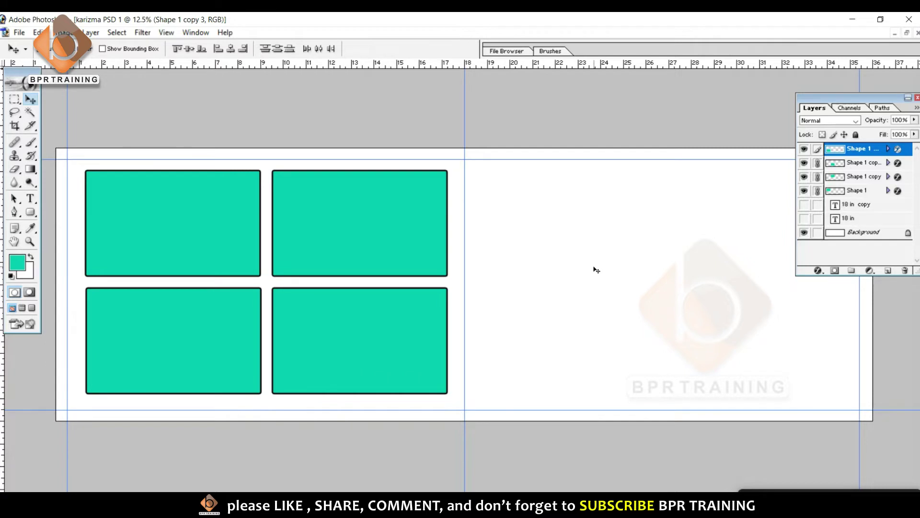
Set the Rounded Rectangle tool's radius to 1 in and draw a teal shape right of the grid
click(27, 213)
click(246, 49)
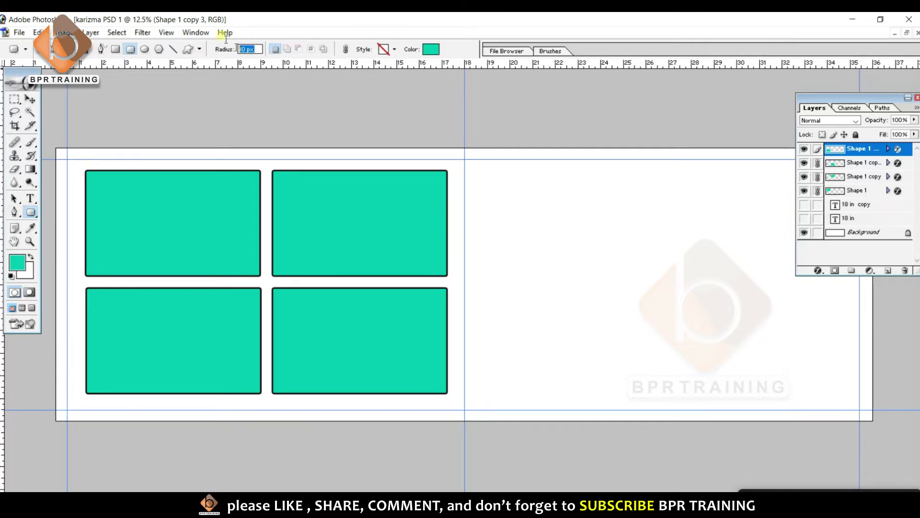
text(33)
key(Return)
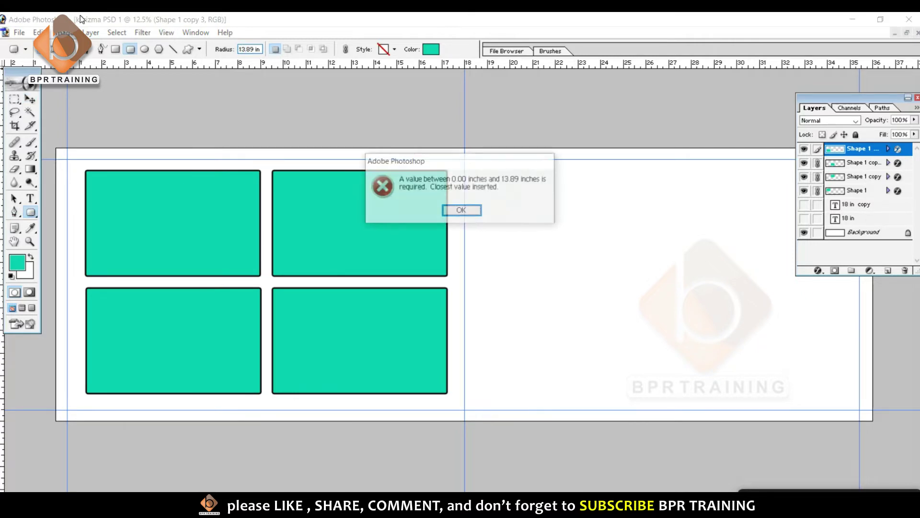
click(453, 213)
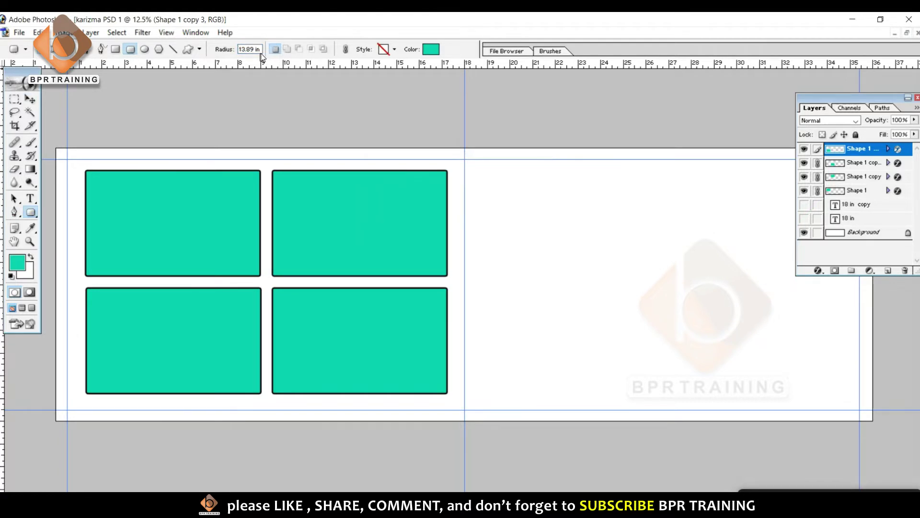
click(249, 48)
text(1)
key(Return)
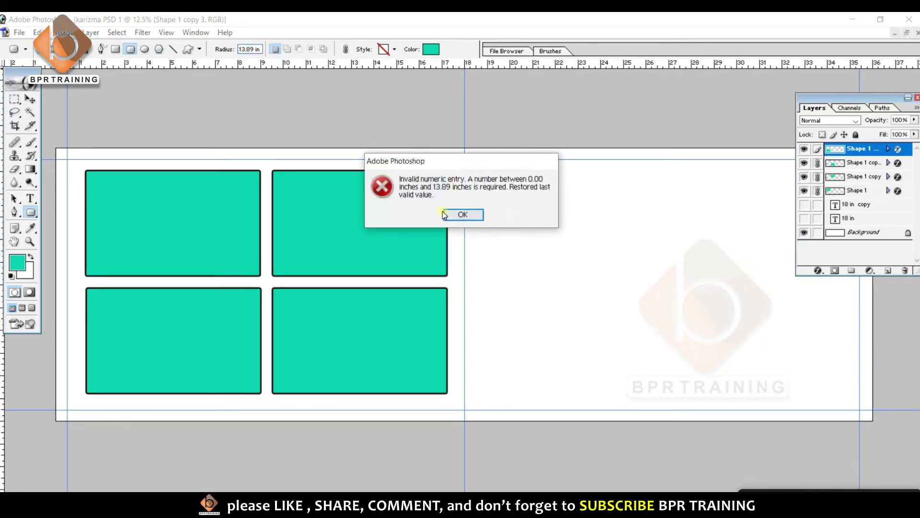
click(466, 211)
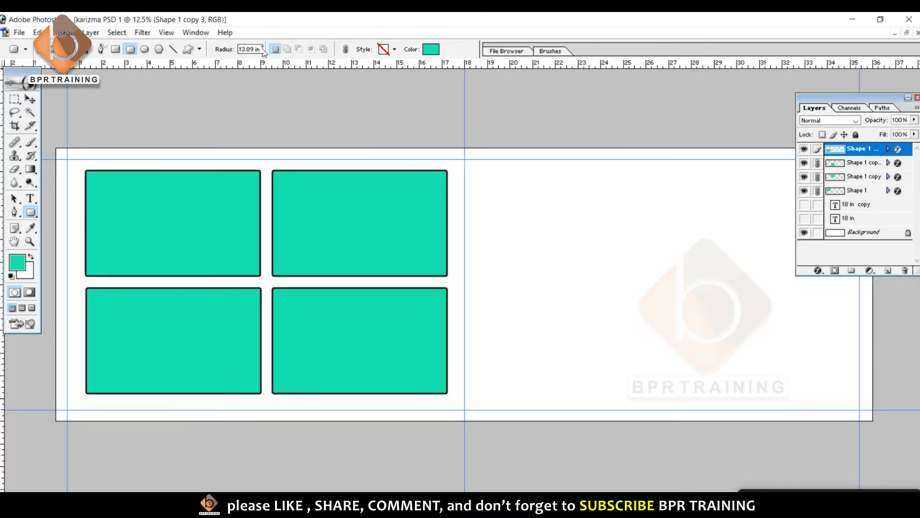
text(1)
drag(474, 170, 638, 284)
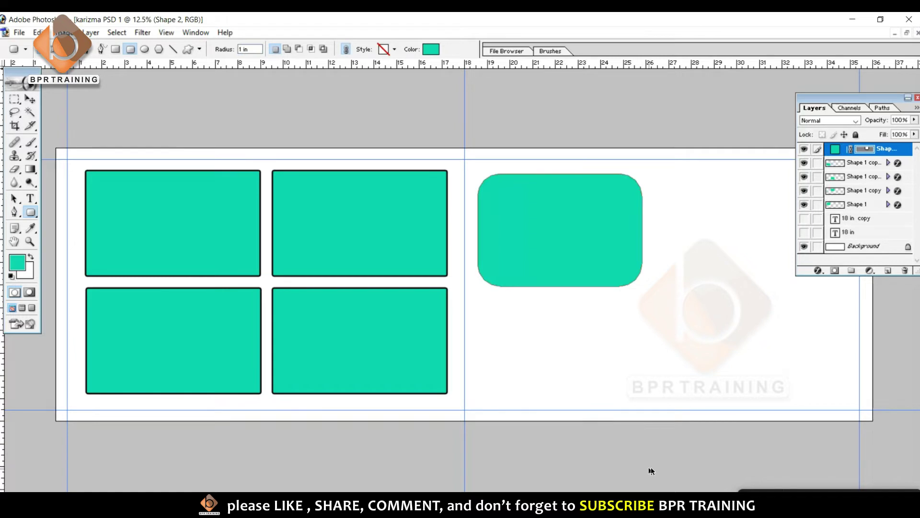
Redraw the rounded rectangle on the right side beside the square-cornered grid
key(ctrl+z)
text(5)
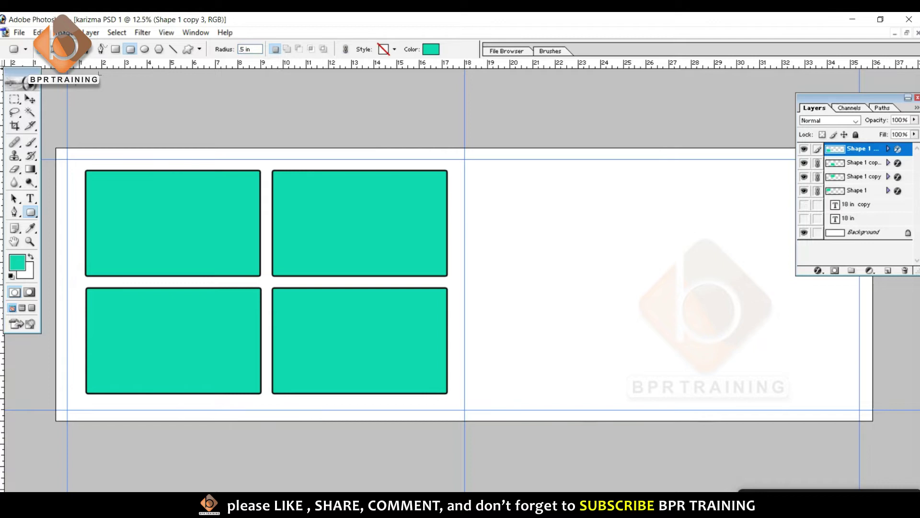
drag(471, 172, 623, 273)
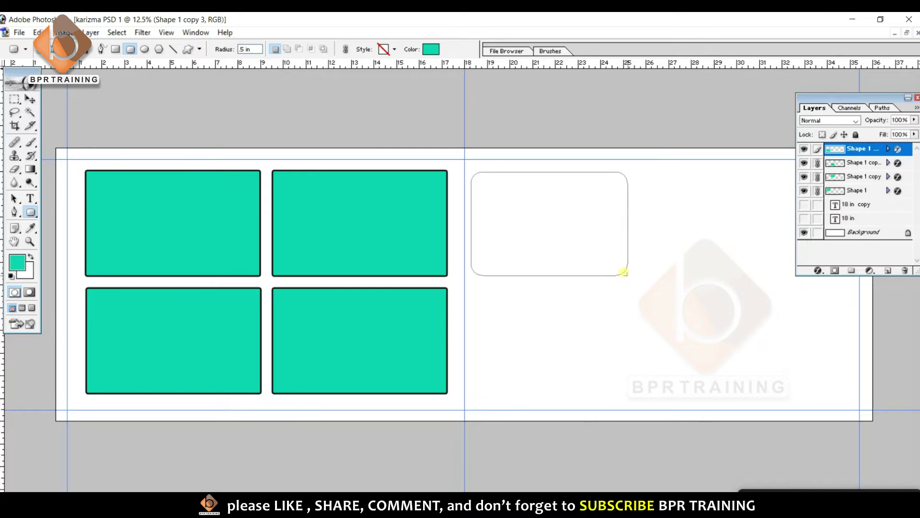
drag(623, 273, 632, 275)
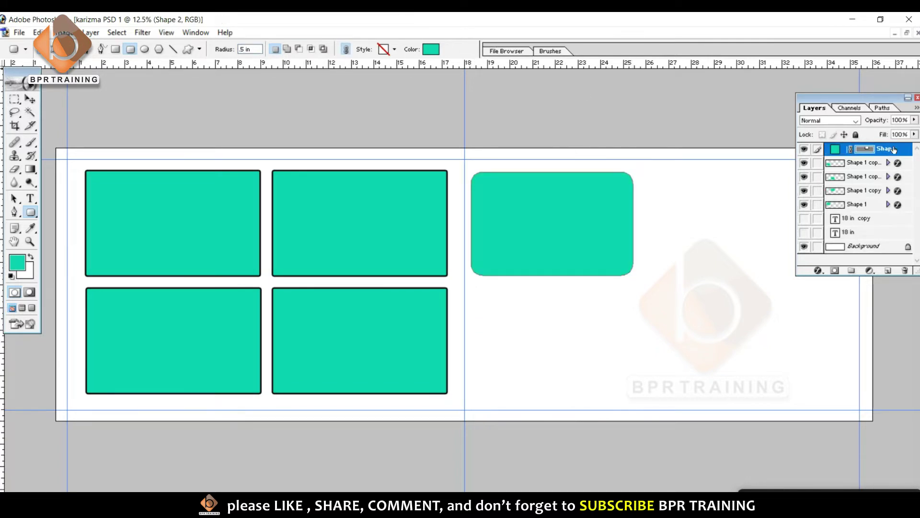
click(800, 150)
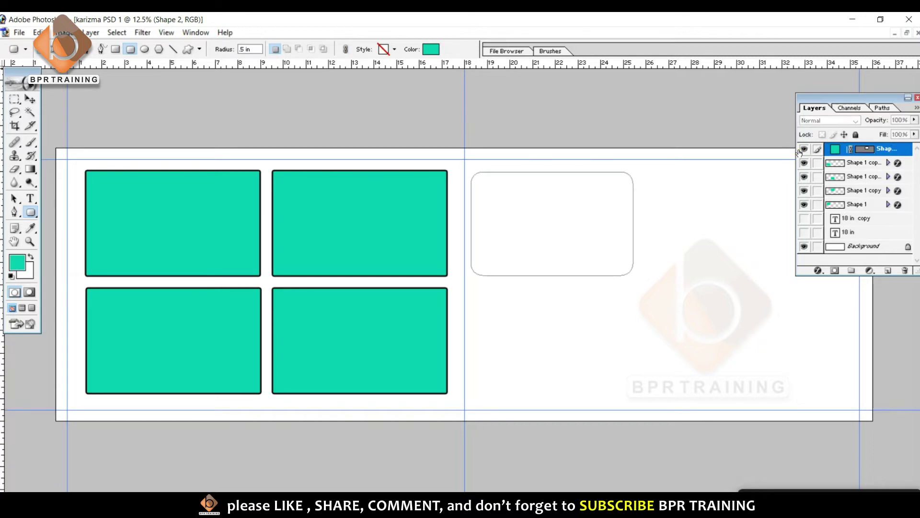
right_click(887, 150)
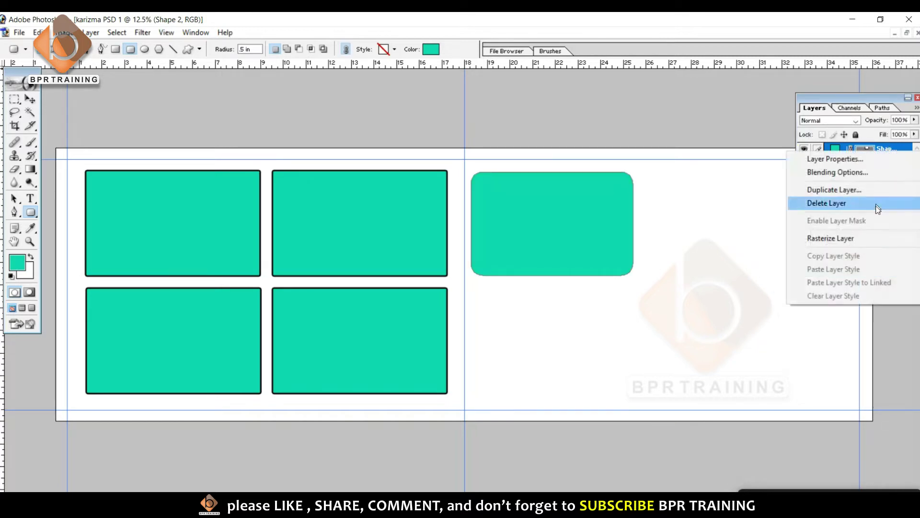
click(842, 235)
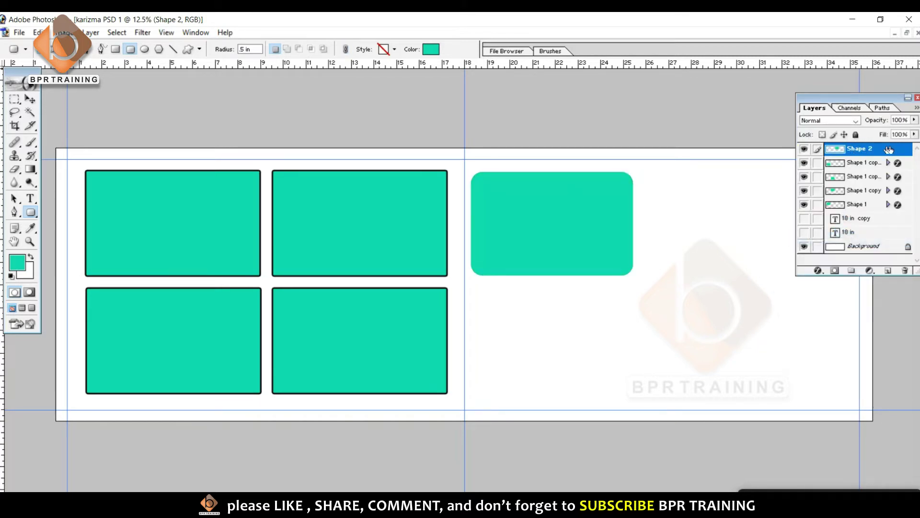
click(865, 163)
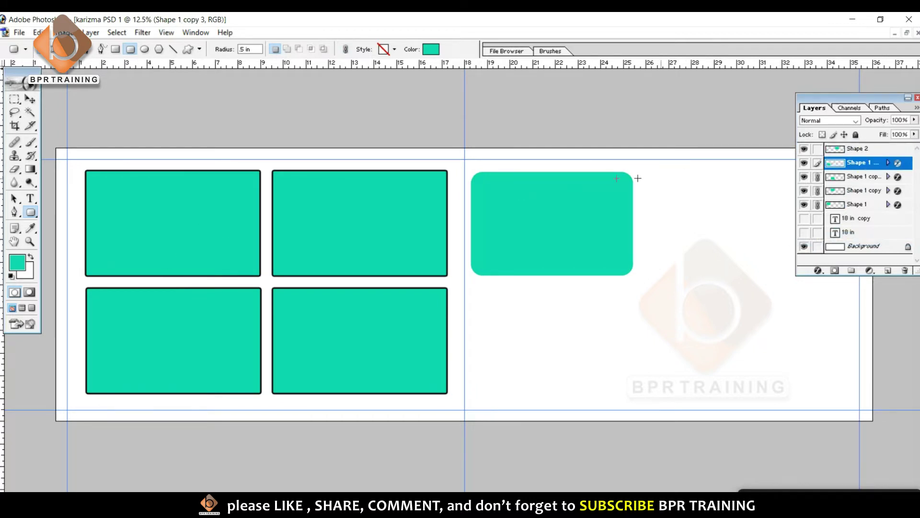
key(v)
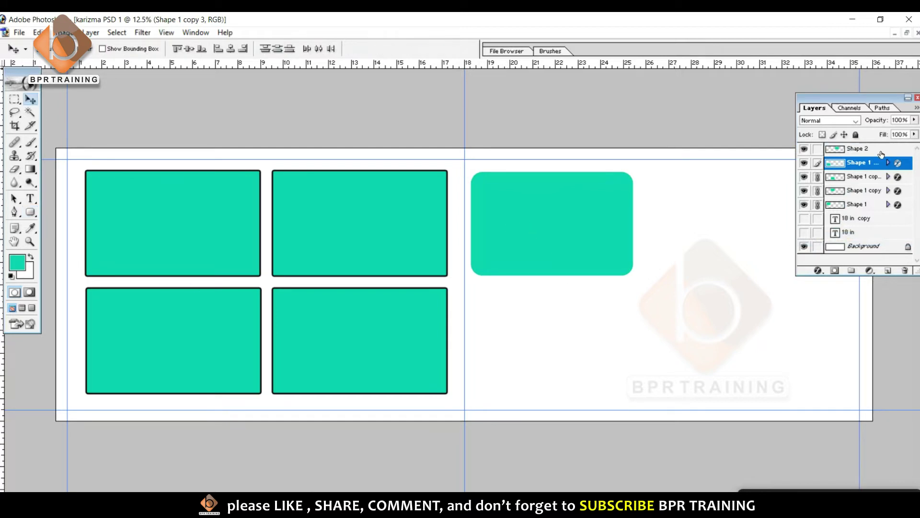
Copy the frame's black stroke layer style, paste it onto Shape 2, and nudge it slightly right
right_click(866, 162)
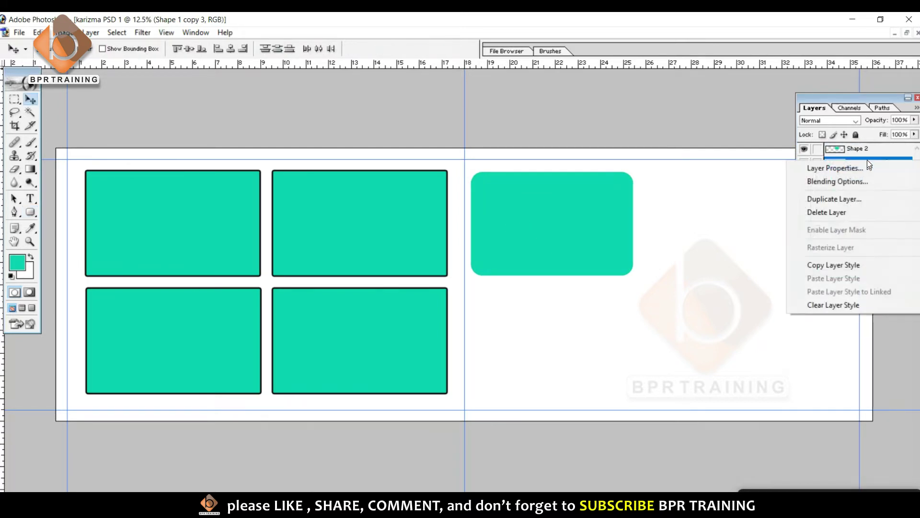
click(848, 267)
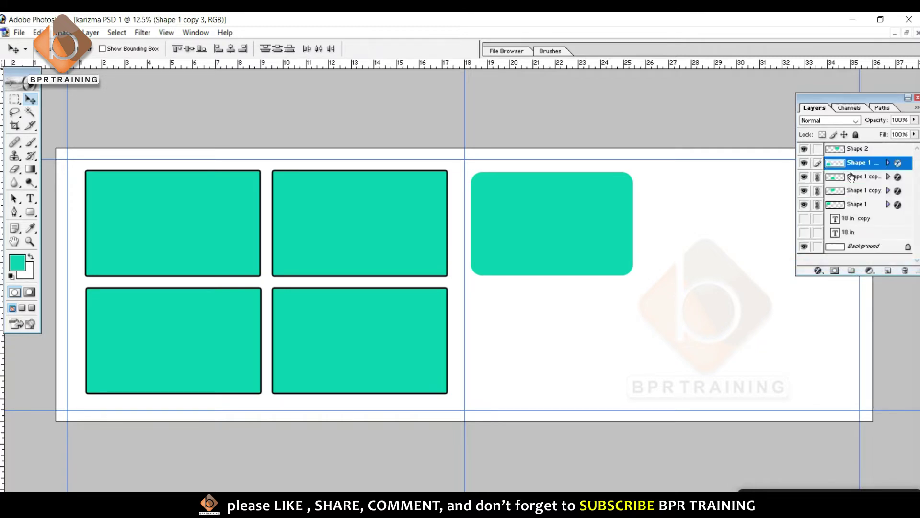
click(860, 149)
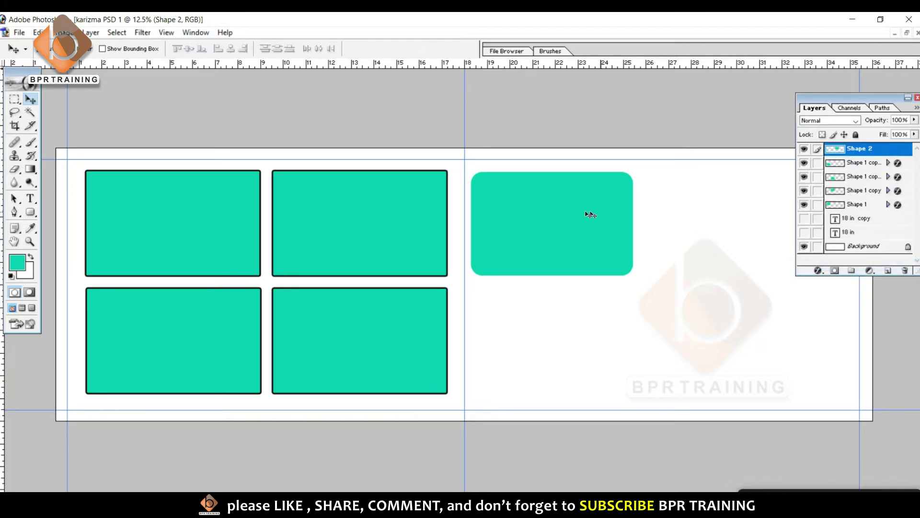
right_click(510, 214)
click(522, 220)
right_click(875, 151)
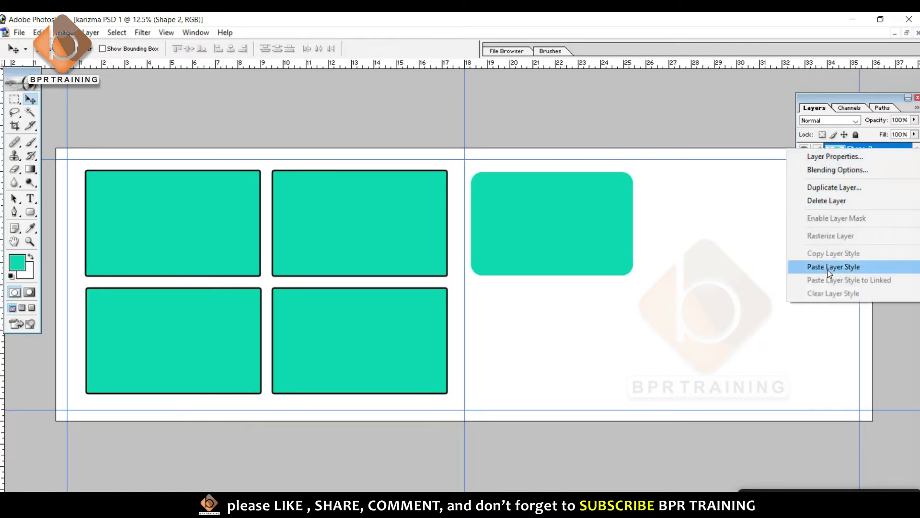
click(861, 269)
drag(561, 220, 565, 219)
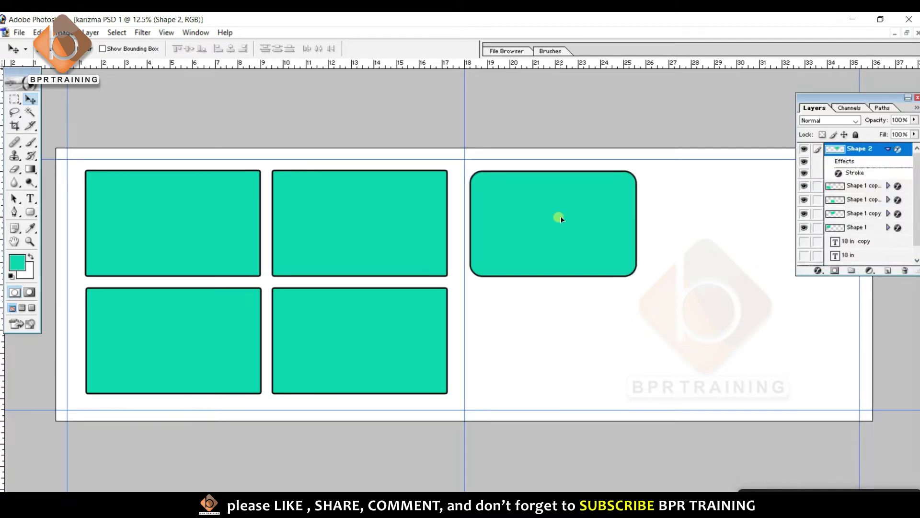
drag(876, 100, 285, 122)
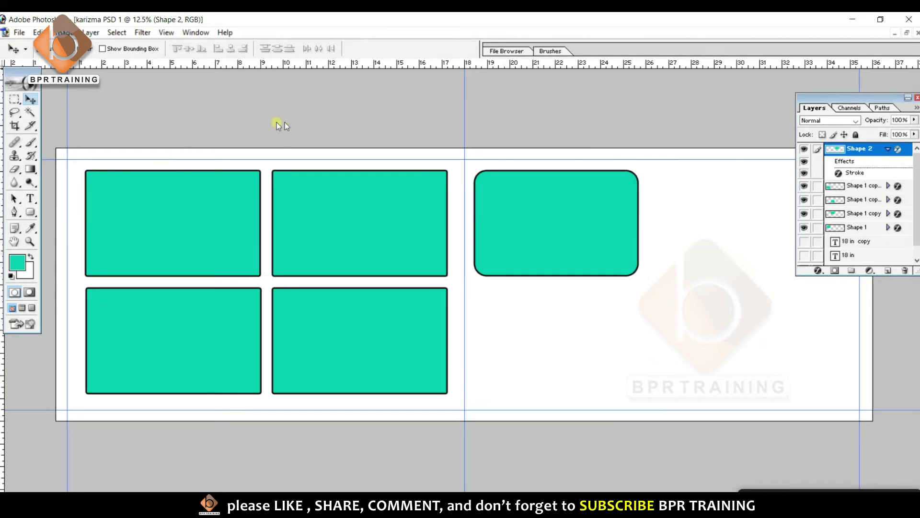
right_click(572, 215)
click(572, 214)
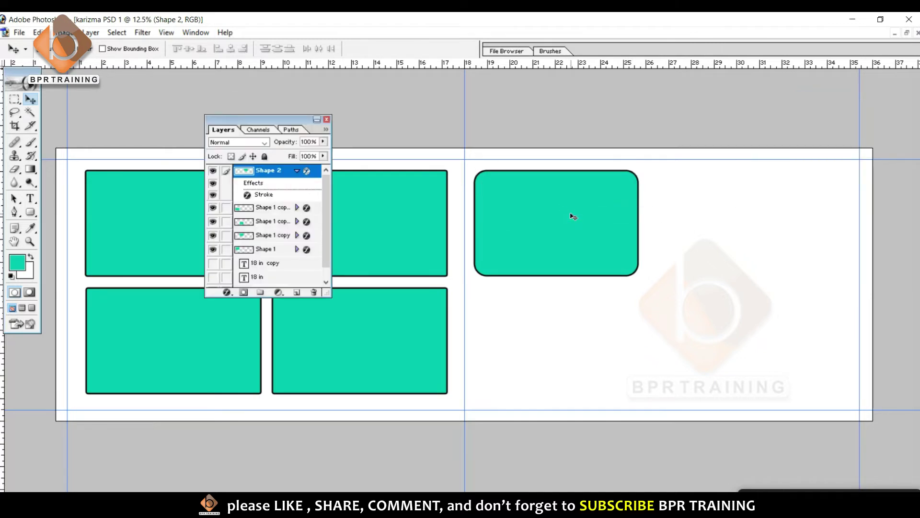
Duplicate the outlined rounded frame into a 2×2 grid, link the four layers, and shift them right and down
mouse_move(522, 215)
mouse_down()
mouse_move(695, 209)
mouse_move(702, 321)
mouse_move(530, 321)
mouse_up()
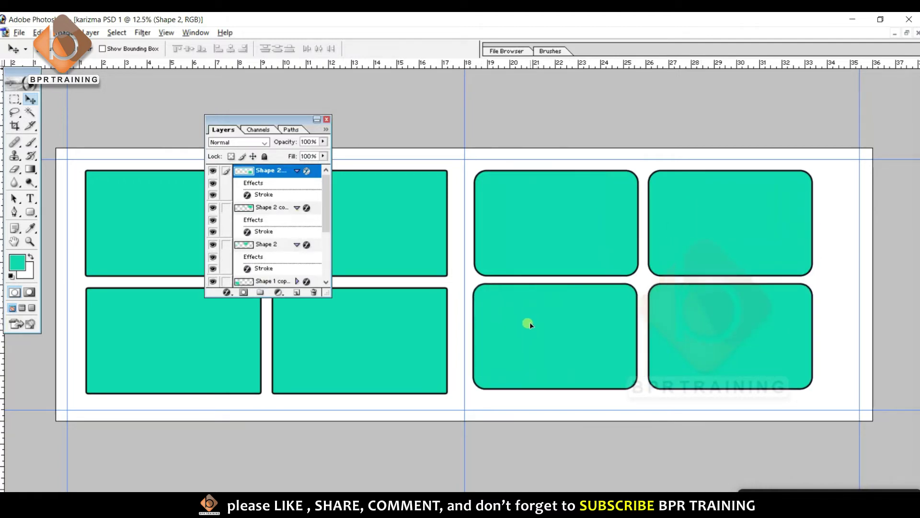
click(296, 171)
click(297, 184)
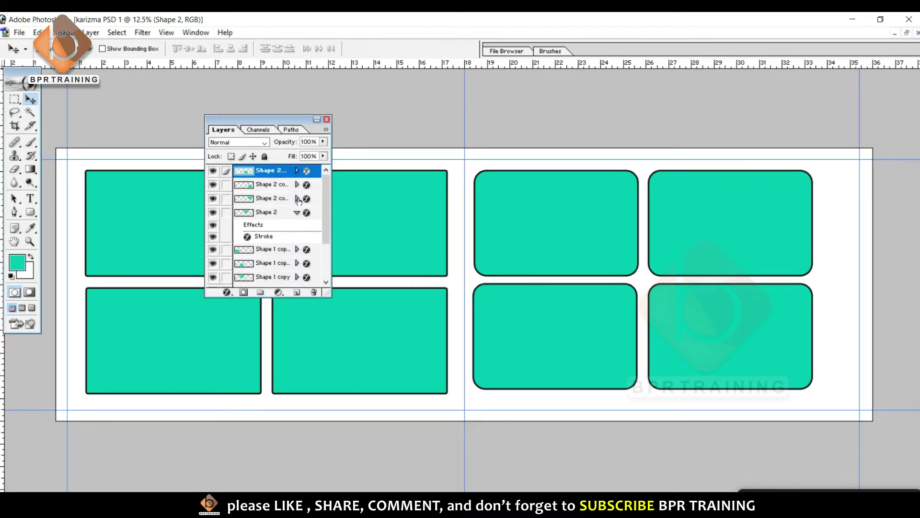
click(296, 213)
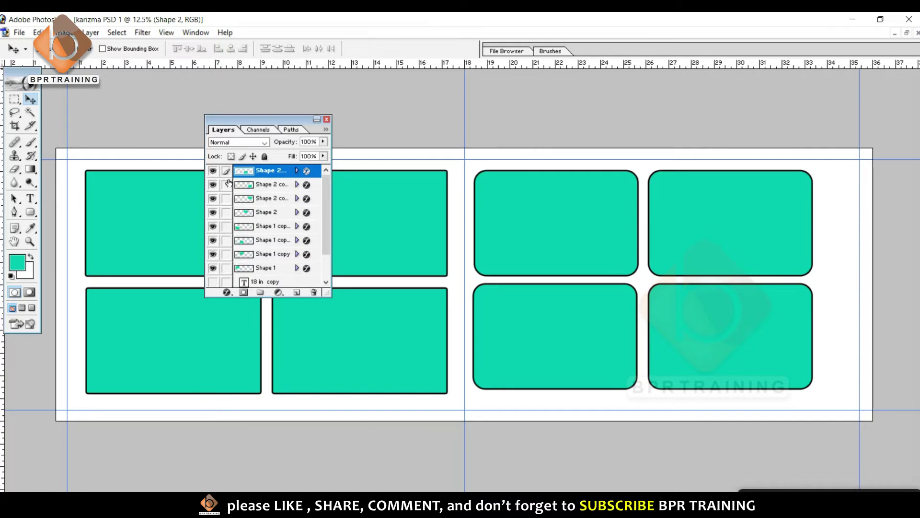
drag(226, 185, 228, 214)
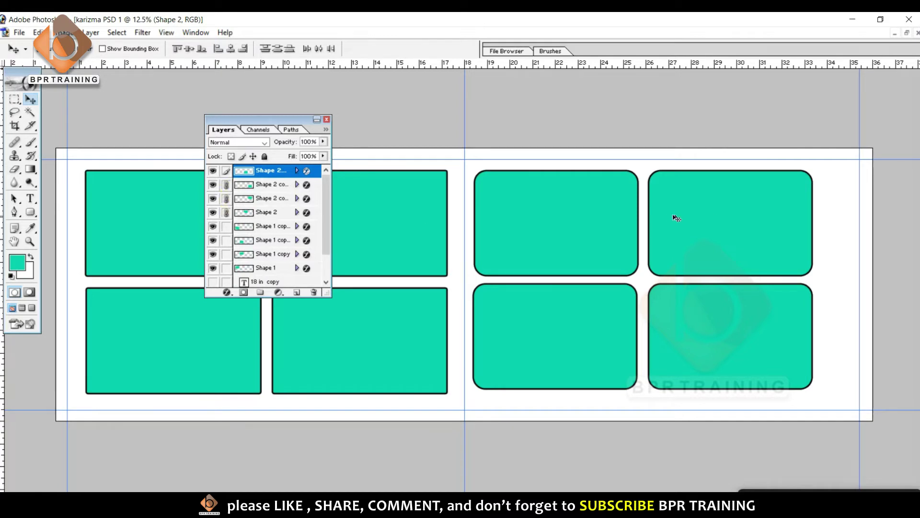
drag(602, 223, 621, 238)
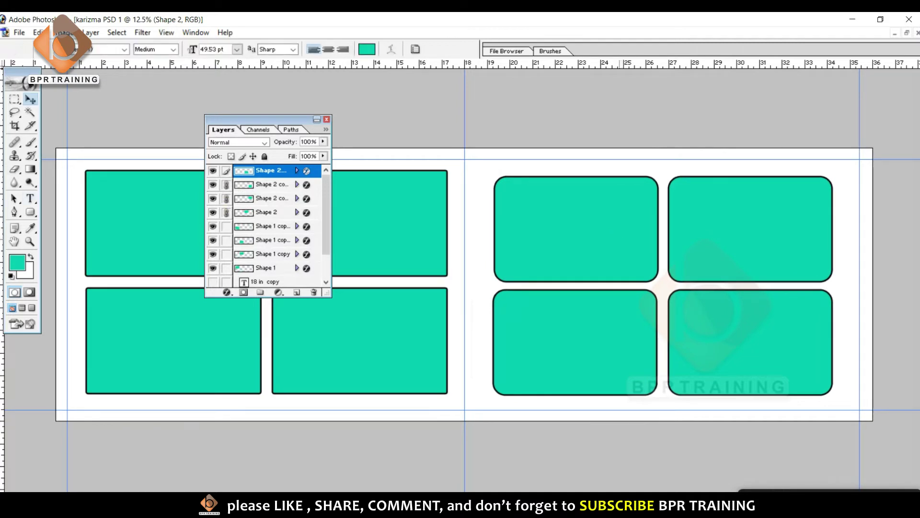
Scale the four linked rounded frames up to about 107%
key(ctrl+t)
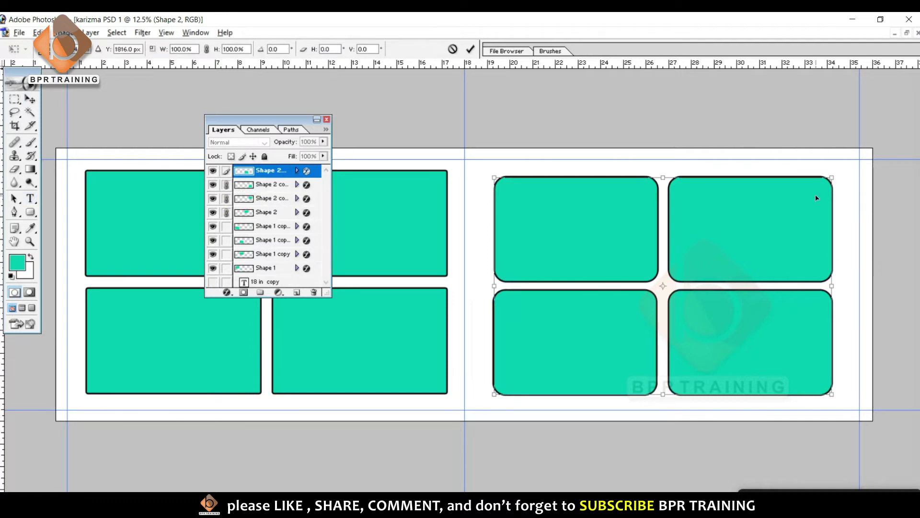
drag(830, 178, 843, 169)
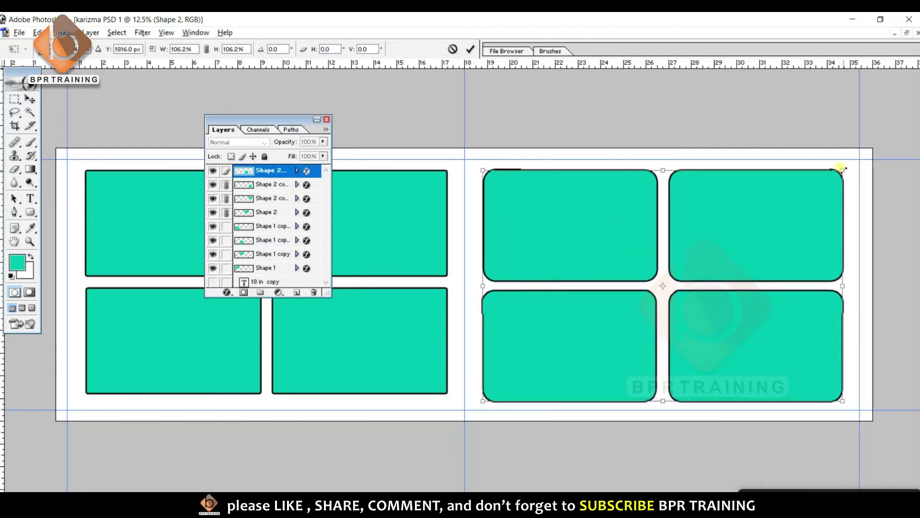
key(Return)
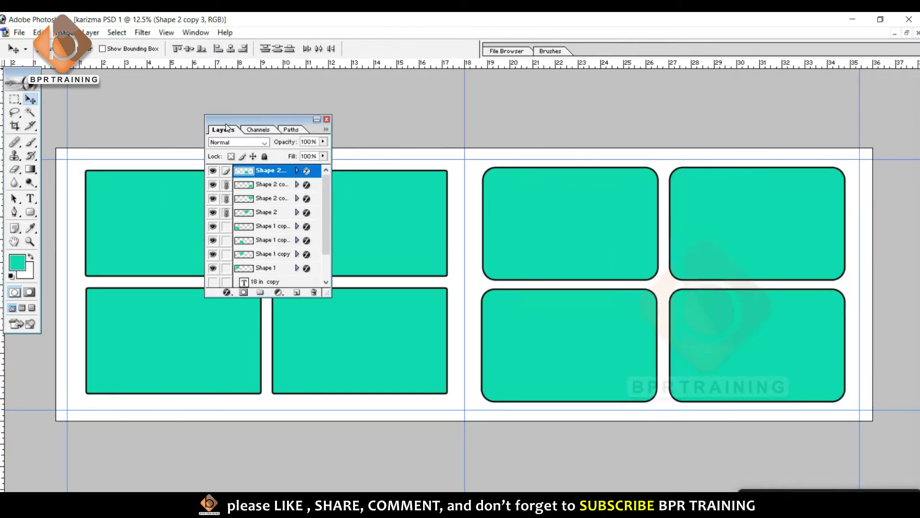
drag(175, 108, 878, 122)
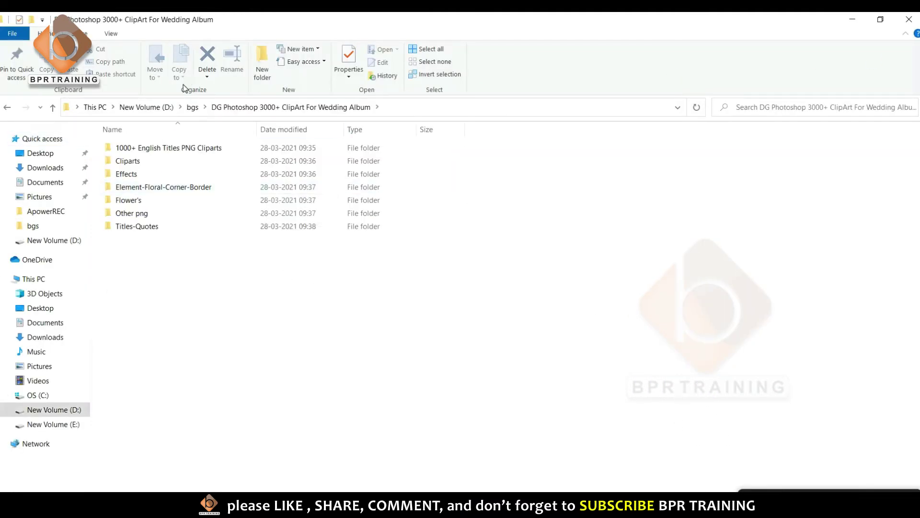
Open the DG (2) bokeh image from the Effects folder and return to Photoshop
double_click(212, 174)
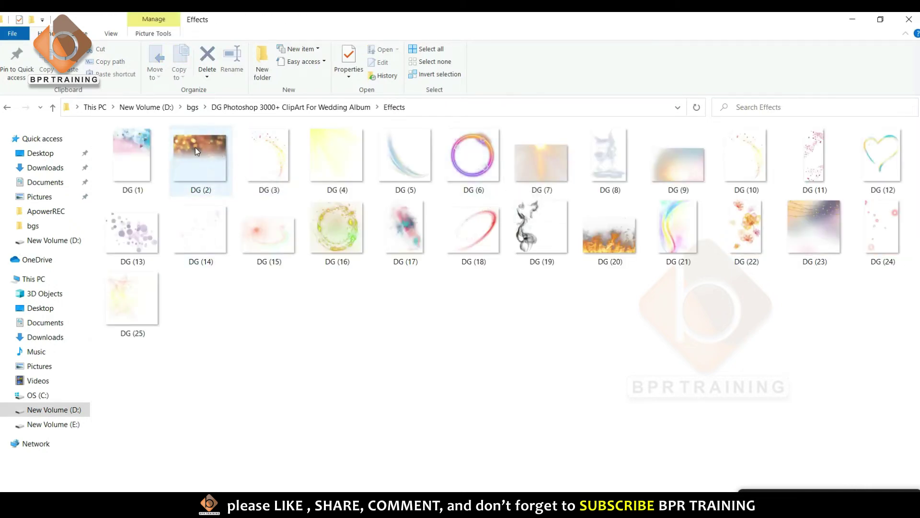
double_click(203, 184)
key(alt+Tab)
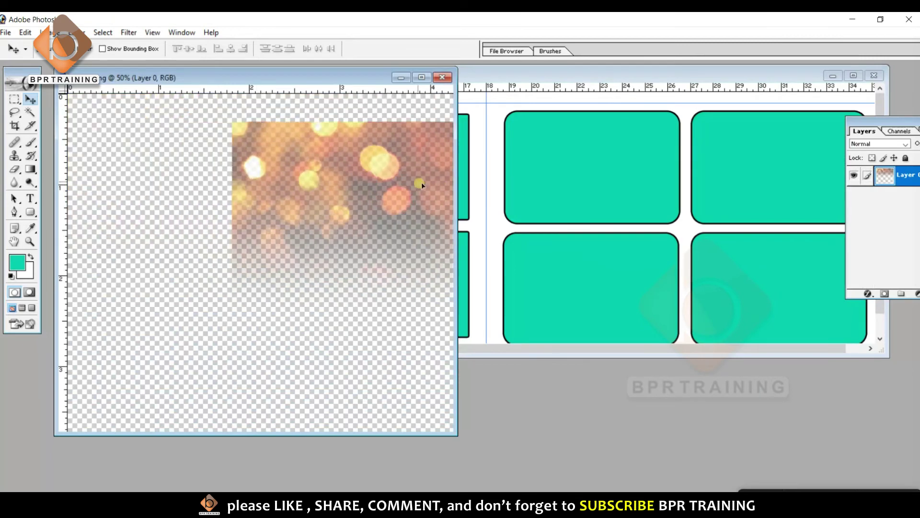
Copy the bokeh image into the banner as Layer 1 and enlarge it over the left frames
drag(252, 160, 625, 197)
click(302, 377)
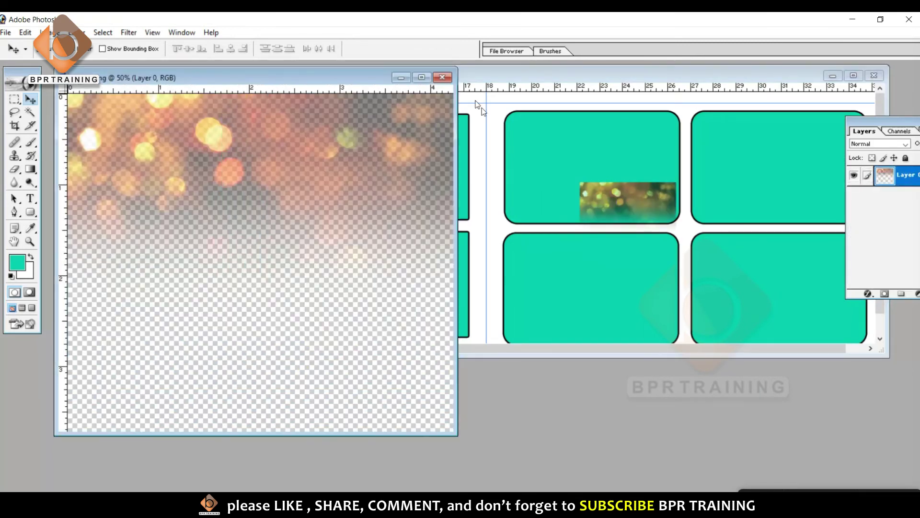
click(441, 77)
key(ctrl+t)
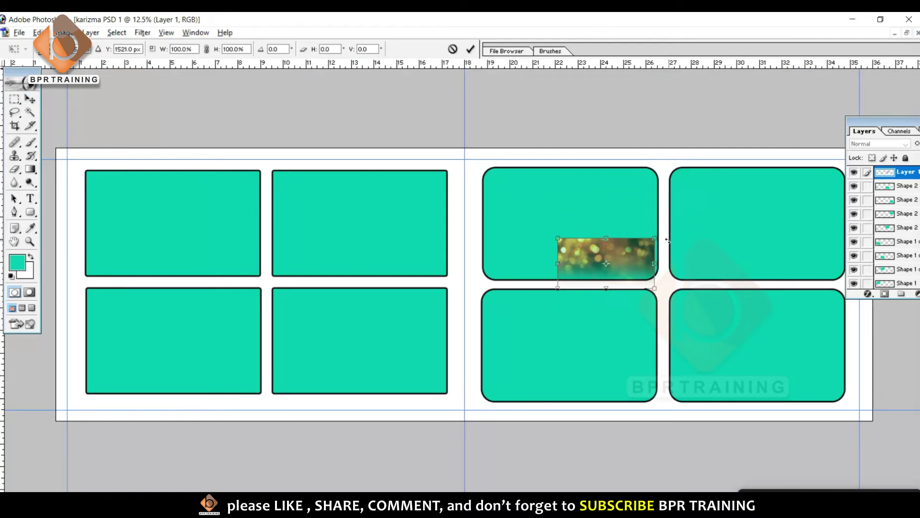
mouse_move(654, 238)
mouse_down()
mouse_move(827, 115)
mouse_move(892, 115)
mouse_up()
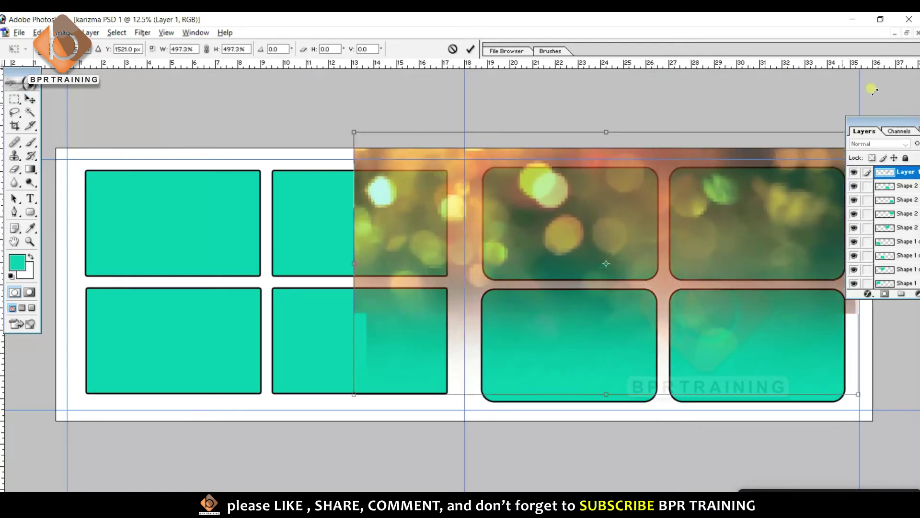
drag(642, 201, 380, 233)
key(Return)
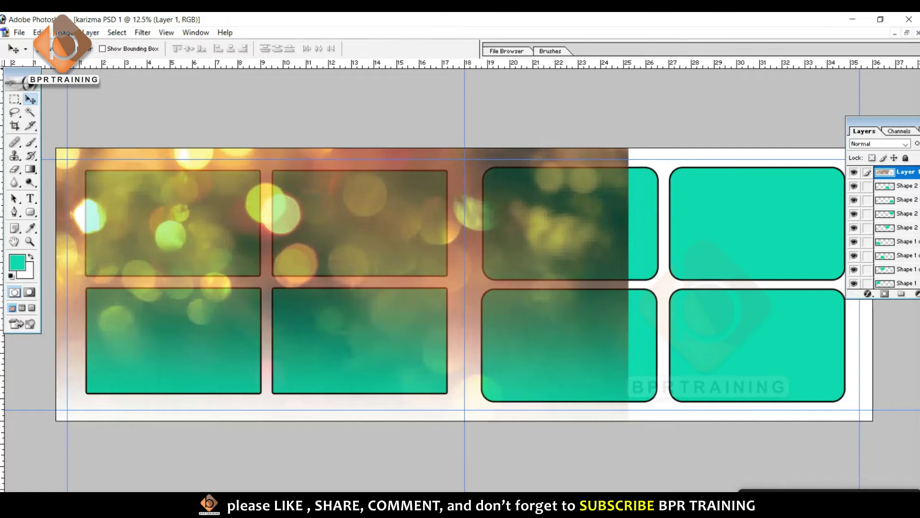
Move the bokeh Layer 1 beneath all the frame shape layers
drag(870, 119, 806, 119)
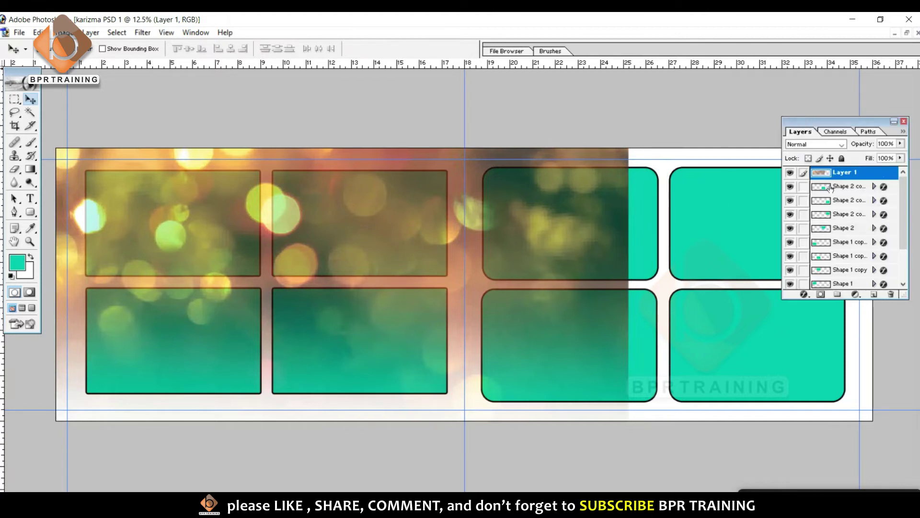
drag(860, 181, 843, 263)
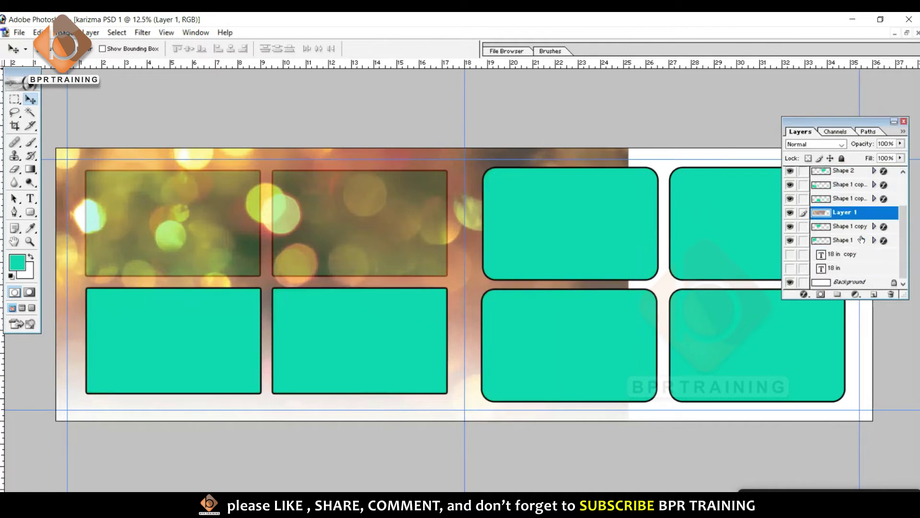
drag(854, 216, 838, 254)
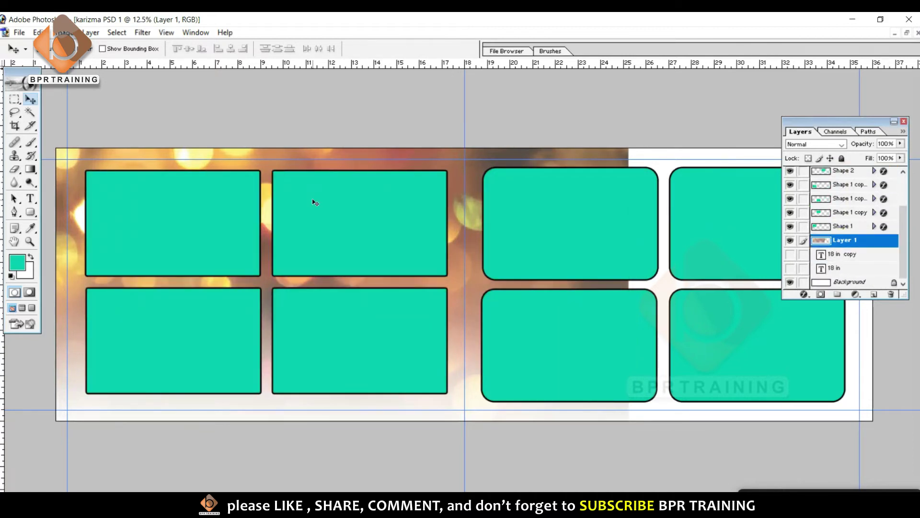
key(ctrl+minus)
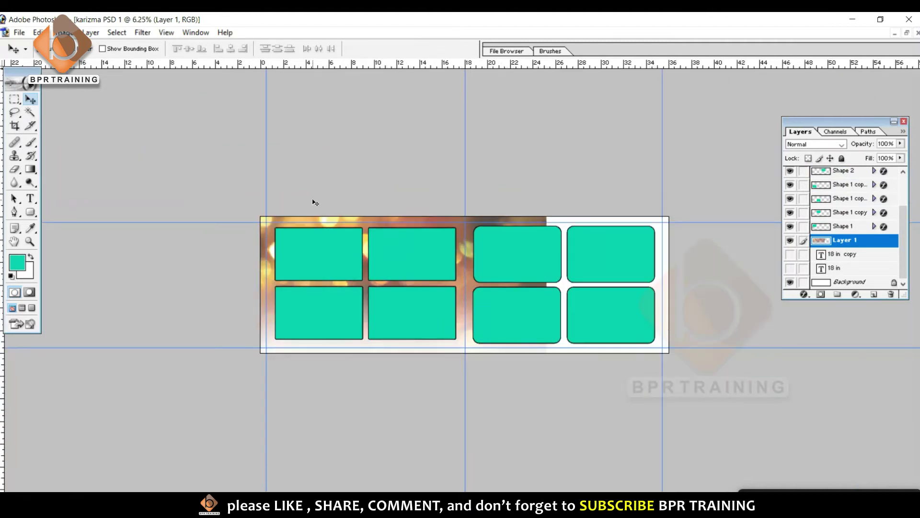
Rescale the bokeh layer about 161% and shift it right and down behind all eight frames
key(ctrl+t)
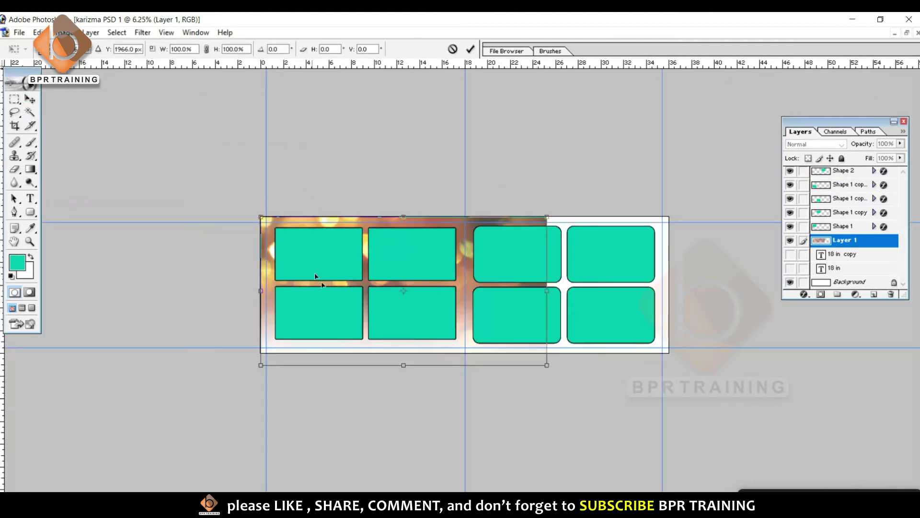
drag(546, 217, 634, 171)
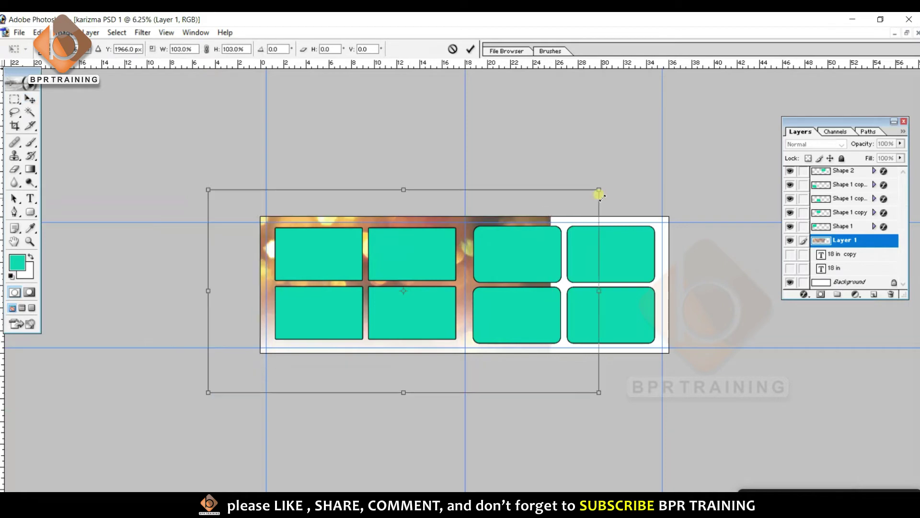
drag(437, 221, 487, 250)
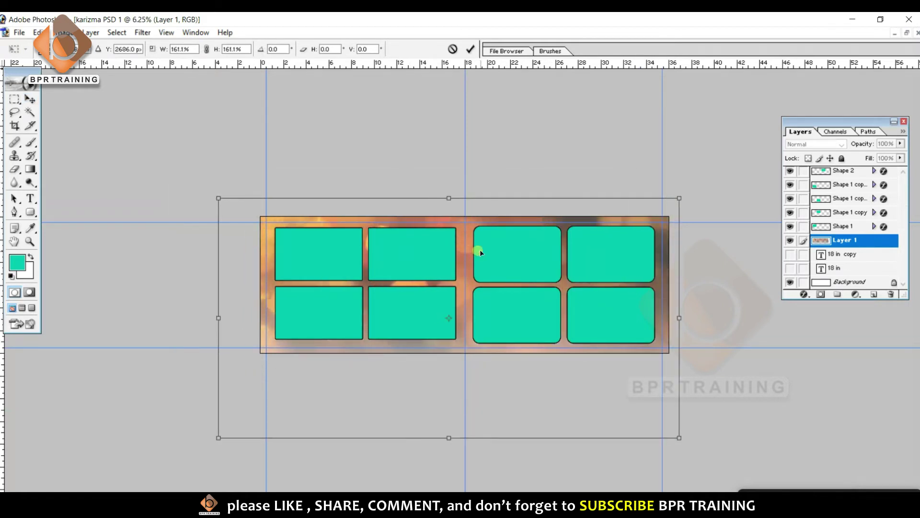
double_click(487, 250)
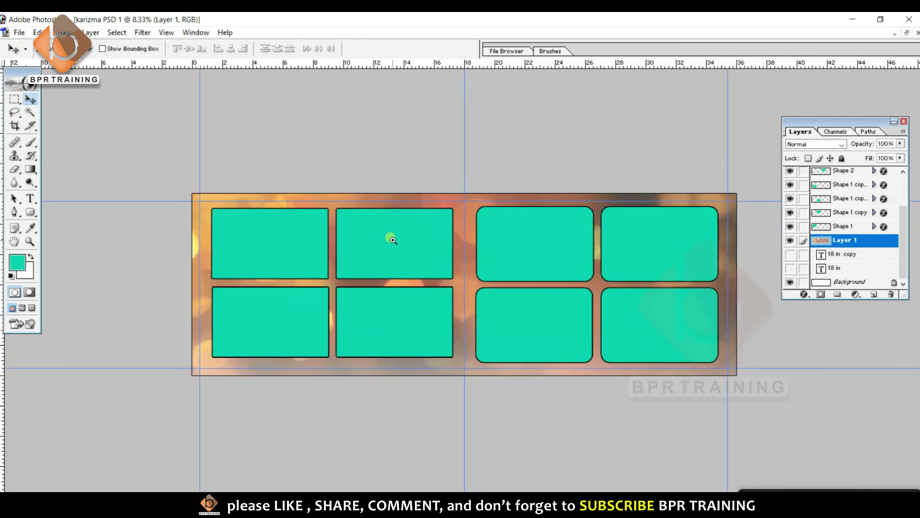
key(ctrl+plus)
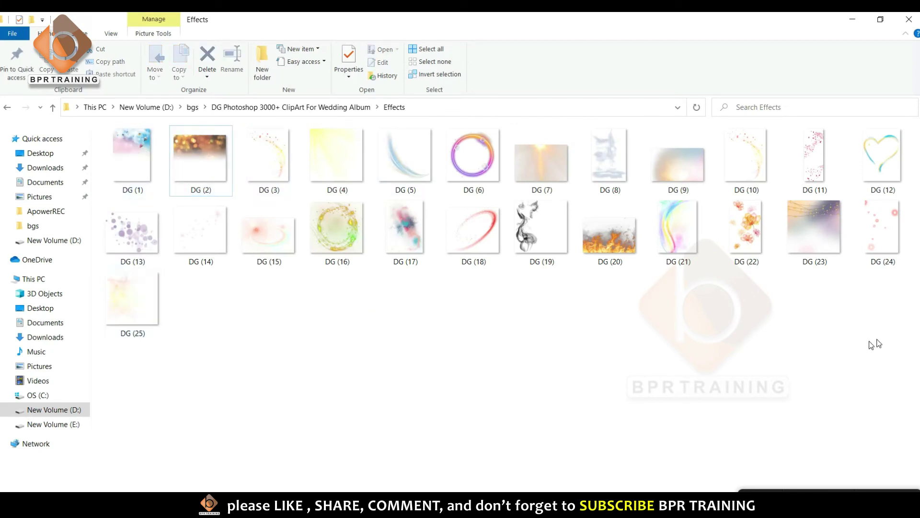
Drag the DG (7) effect image from the Effects folder over to Photoshop
drag(544, 157, 556, 188)
key(alt+Tab)
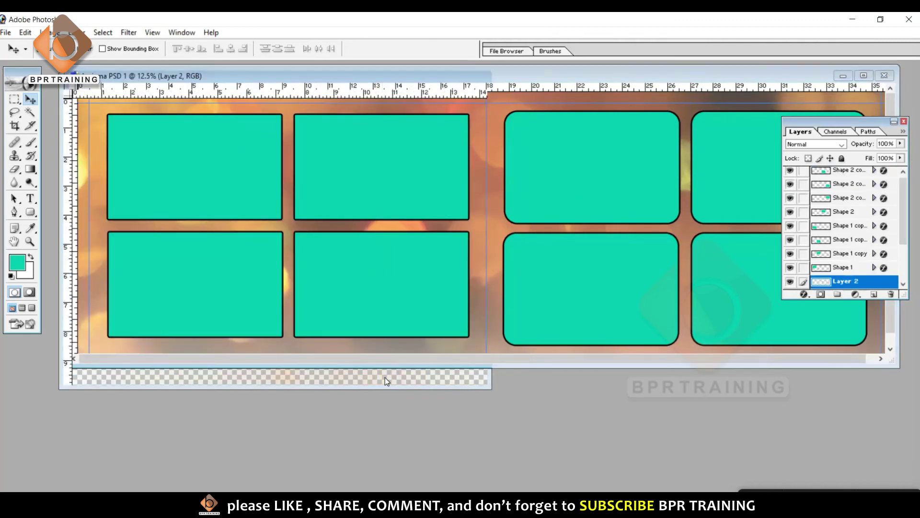
Scale Layer 2's light-streak effect to about 497% and centre it across the banner's middle
click(476, 82)
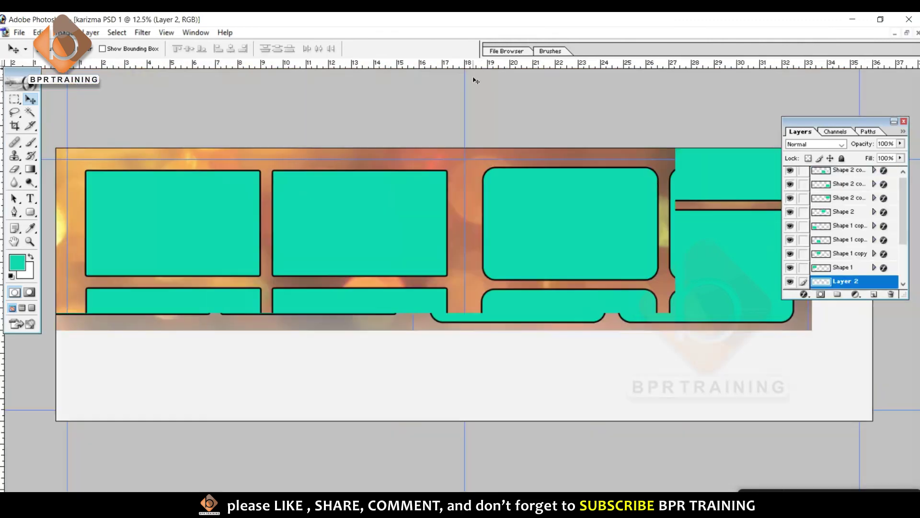
key(ctrl+t)
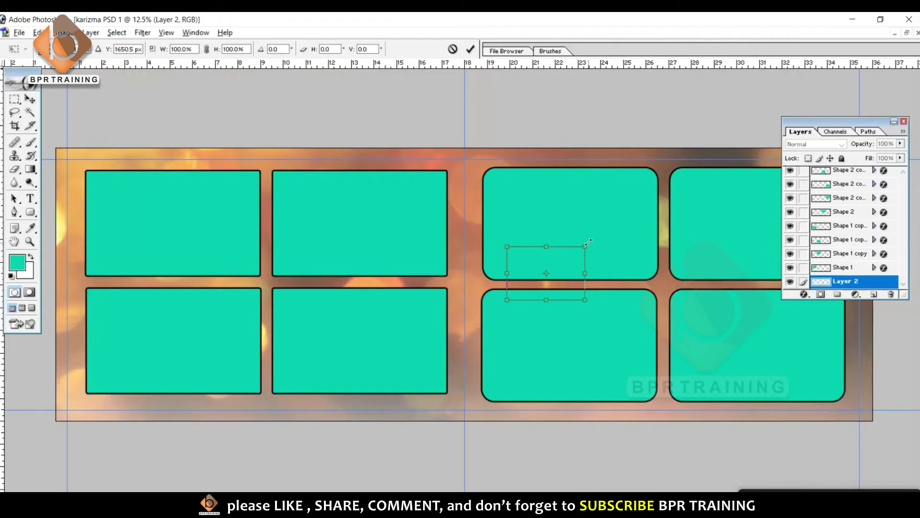
mouse_move(593, 244)
mouse_down()
mouse_move(732, 129)
mouse_move(730, 147)
mouse_up()
drag(620, 188, 574, 176)
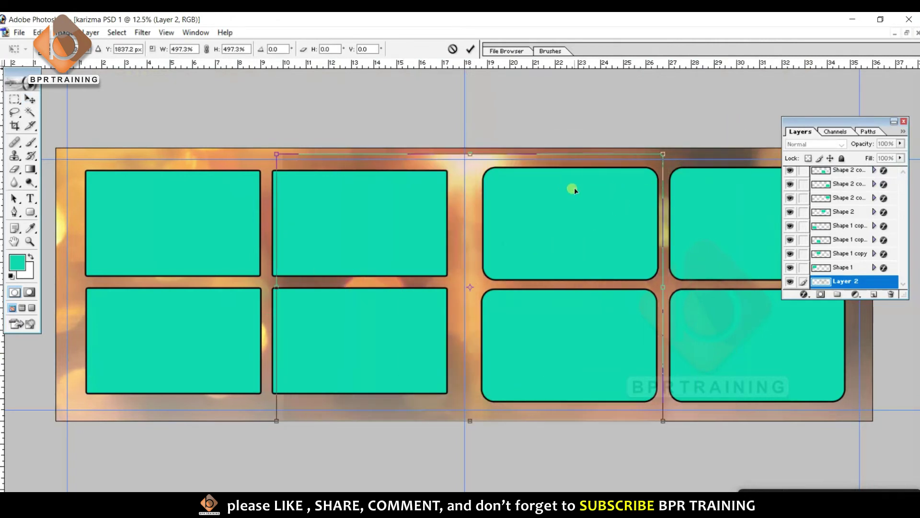
key(Return)
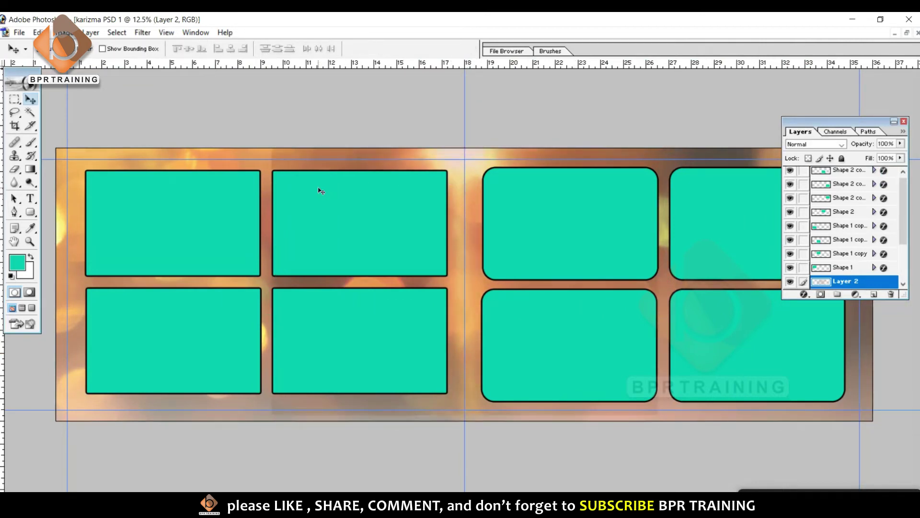
key(ctrl+plus)
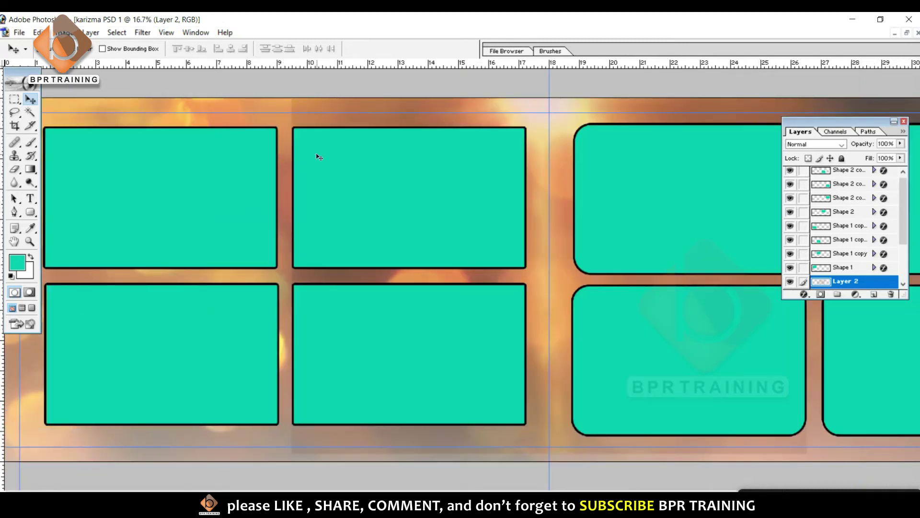
key(e)
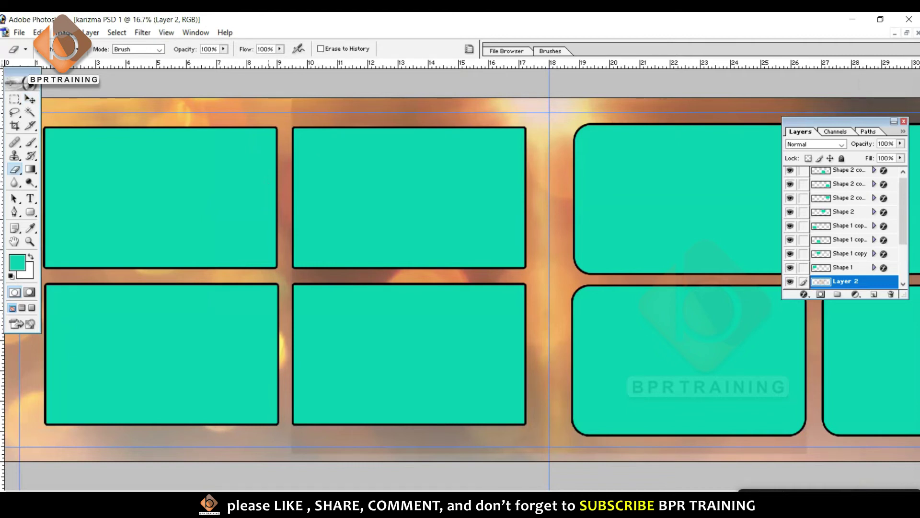
right_click(274, 181)
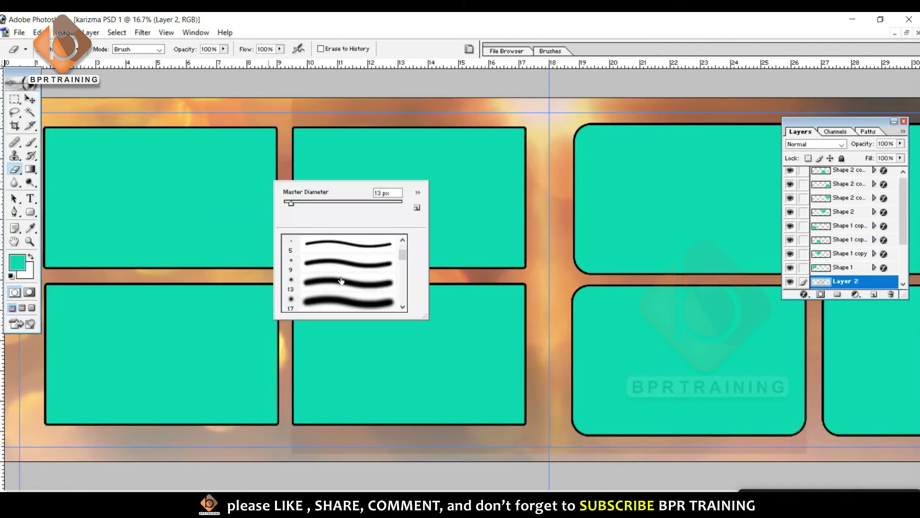
click(341, 280)
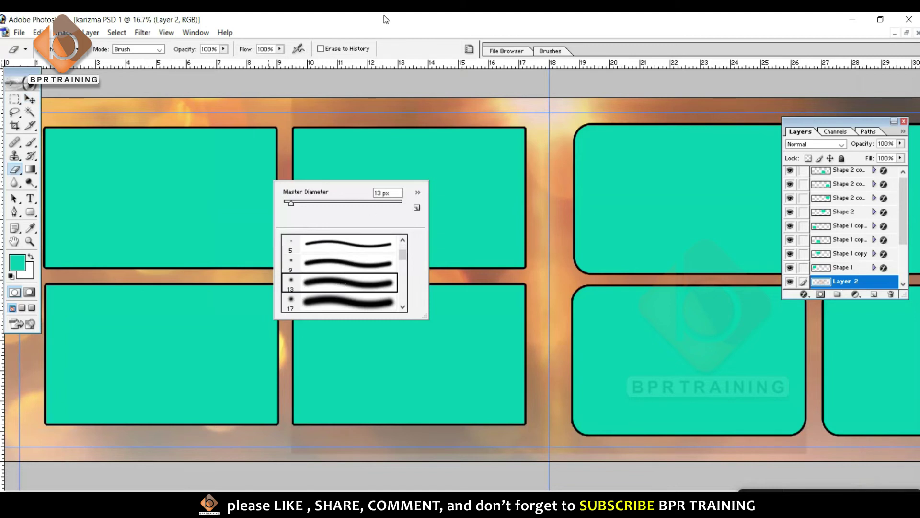
key(Return)
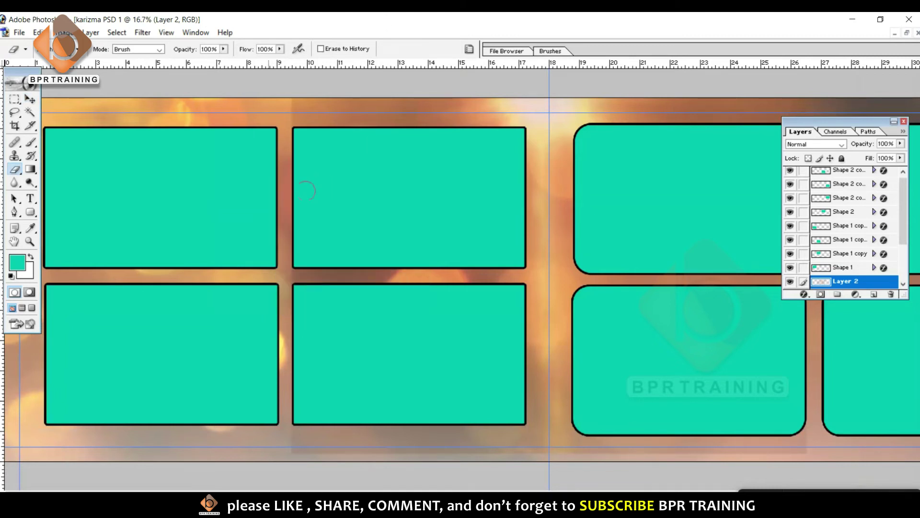
key(bracketright)
key(bracketright)
key(bracketright)
mouse_move(254, 191)
mouse_down()
mouse_move(253, 300)
mouse_move(226, 350)
mouse_up()
key(ctrl+minus)
key(ctrl+minus)
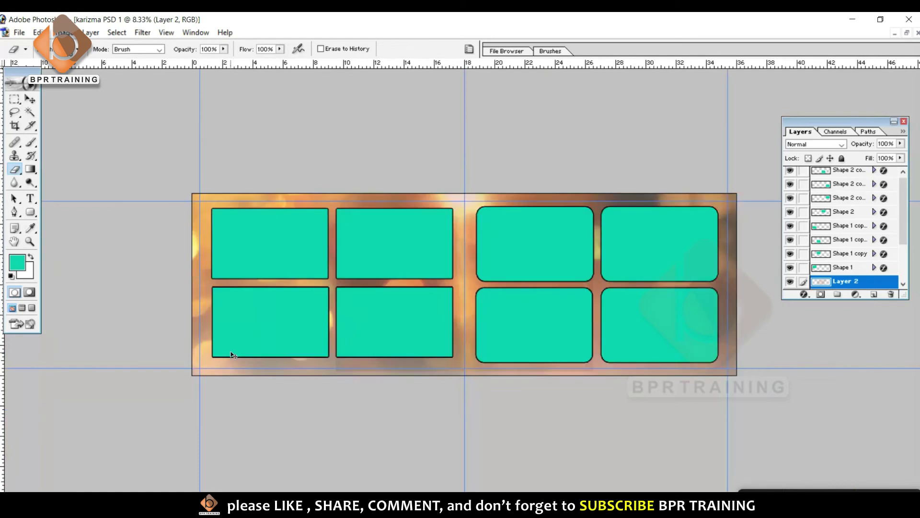
key(ctrl+plus)
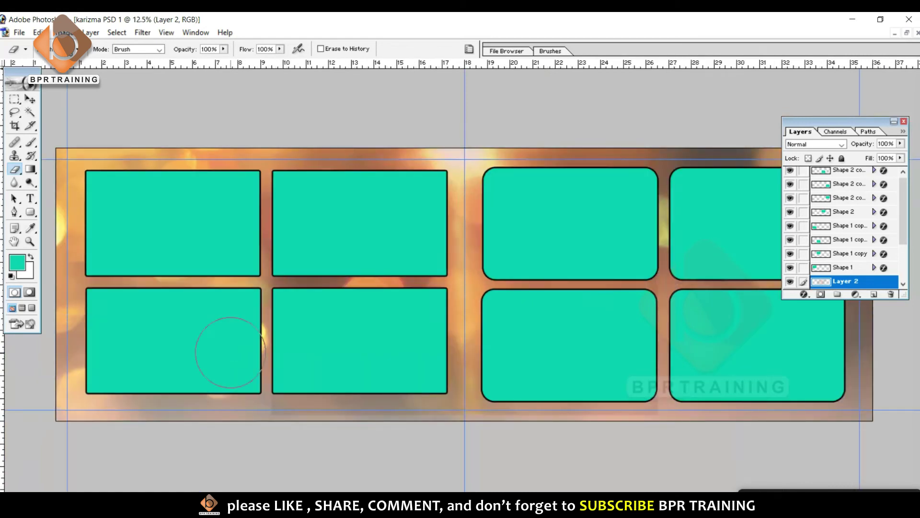
key(v)
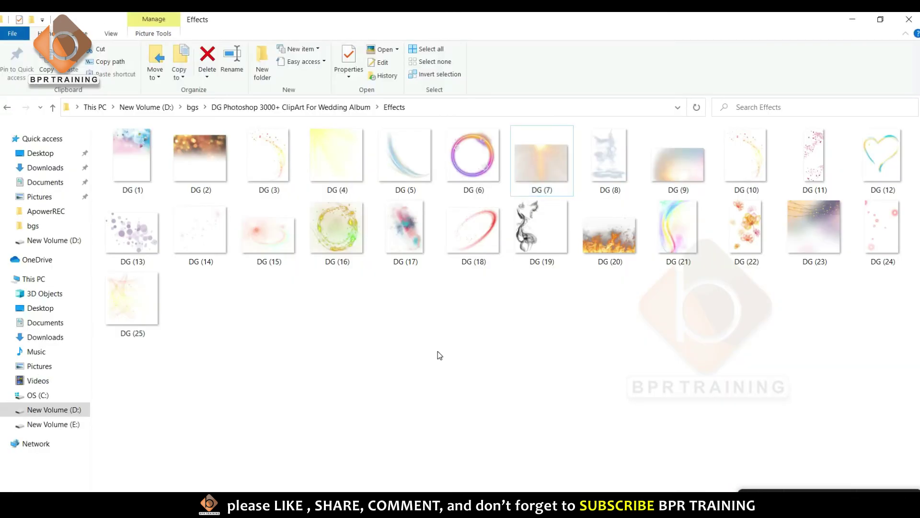
key(alt+Tab)
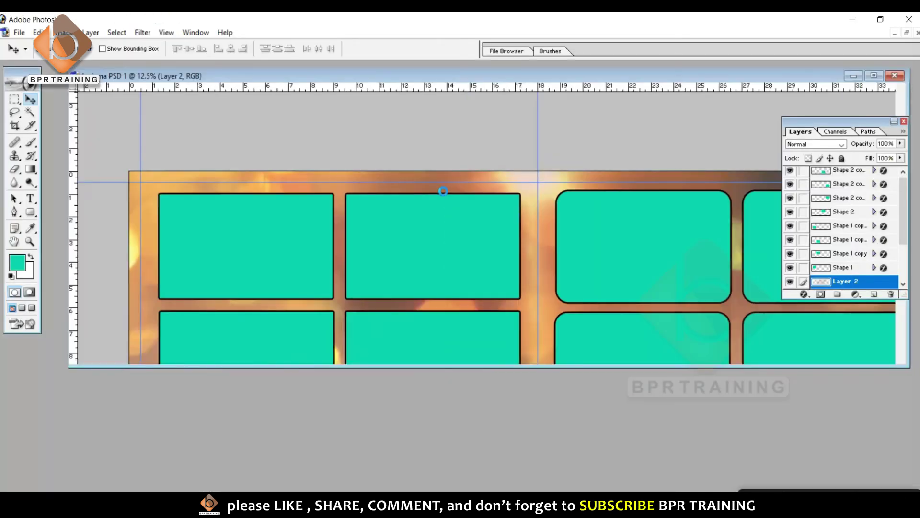
Open the DG (71) couple photo, convert it to RGB Color, and select the couple's outline
drag(478, 406, 440, 192)
drag(314, 209, 334, 213)
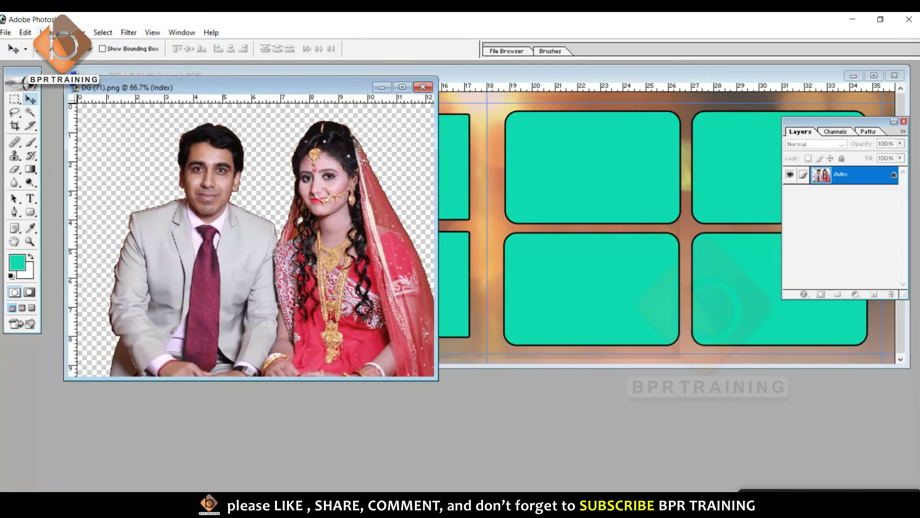
click(53, 32)
mouse_move(79, 47)
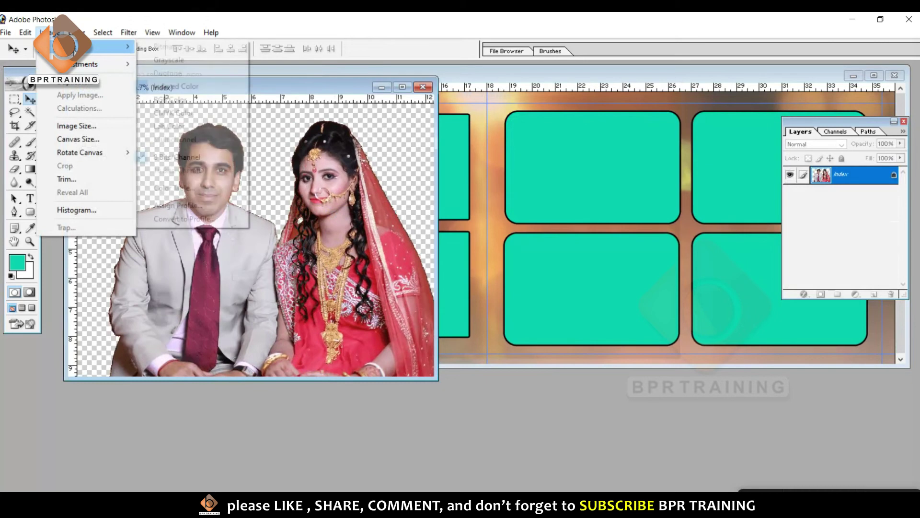
click(166, 100)
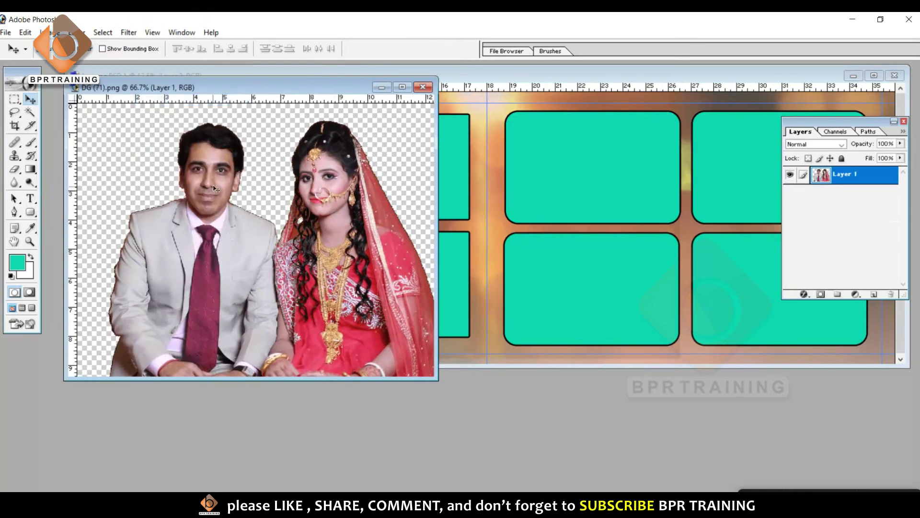
ctrl+click(821, 176)
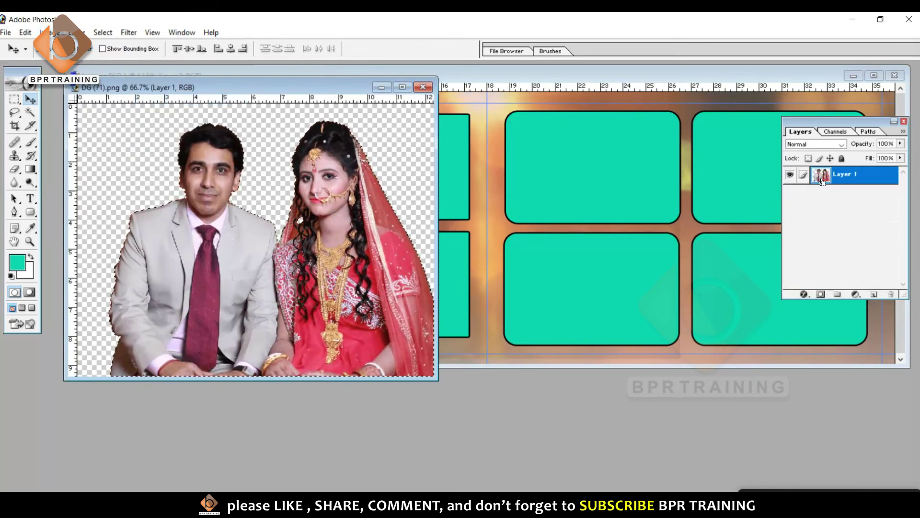
Magic-wand the top-left teal rectangle on Shape 1 and Paste Into it the couple photo
click(435, 73)
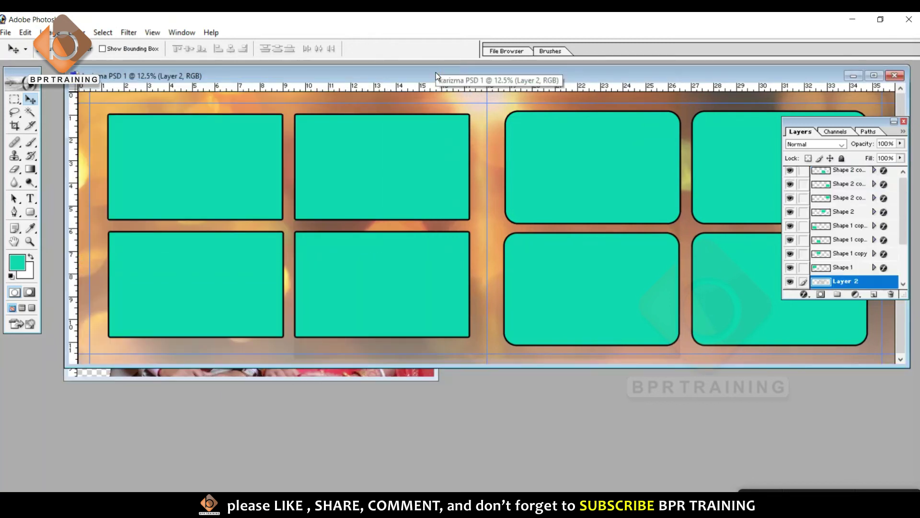
right_click(173, 159)
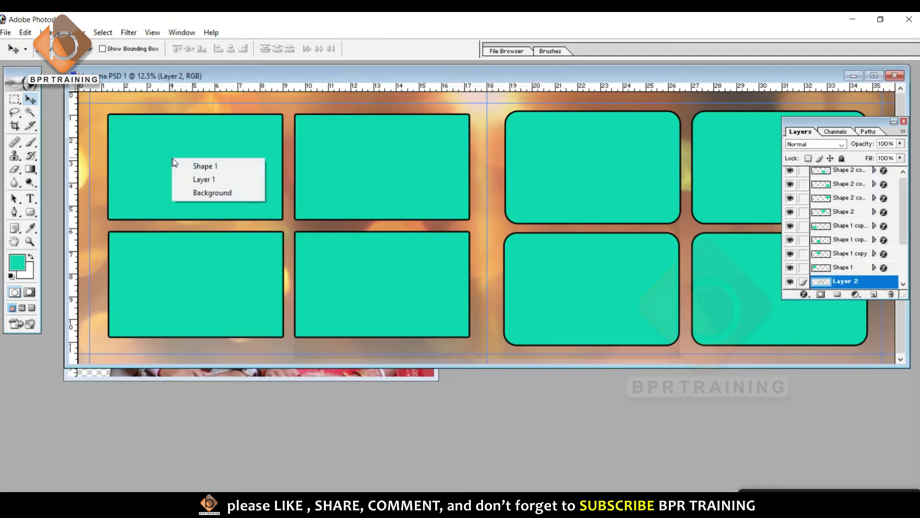
click(199, 167)
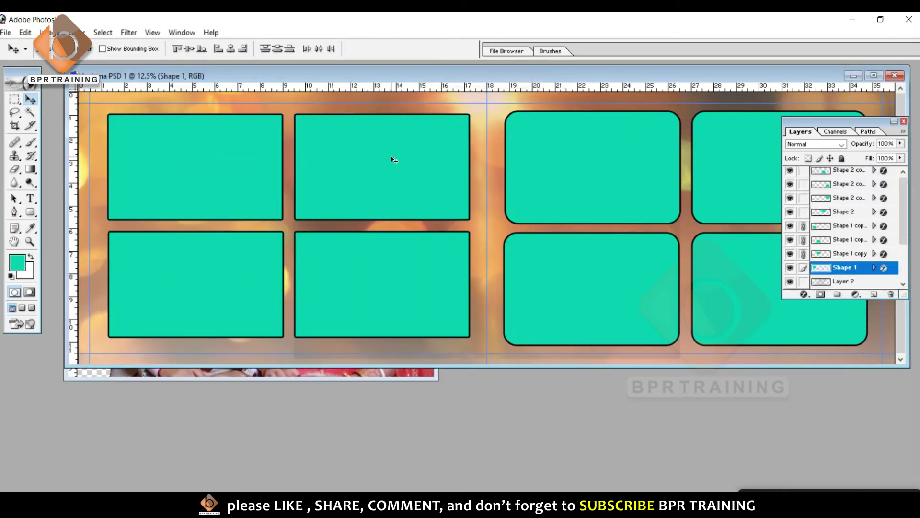
key(w)
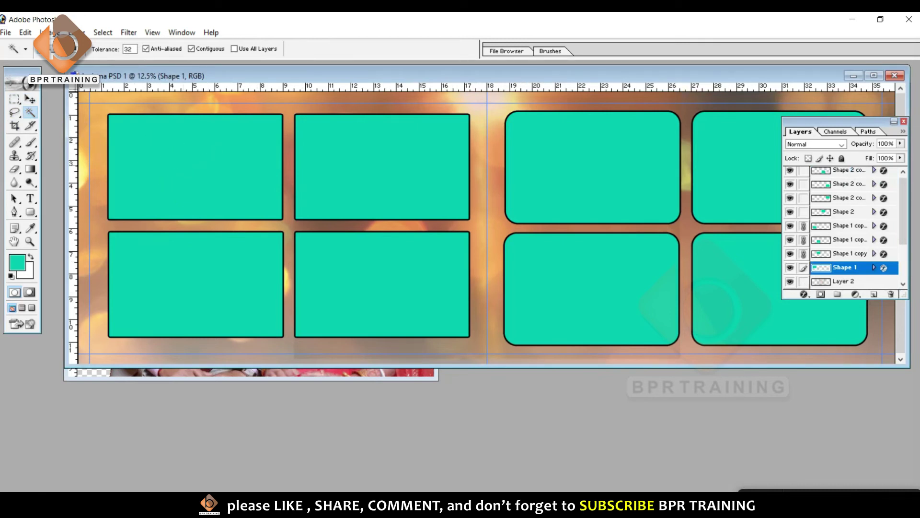
click(180, 162)
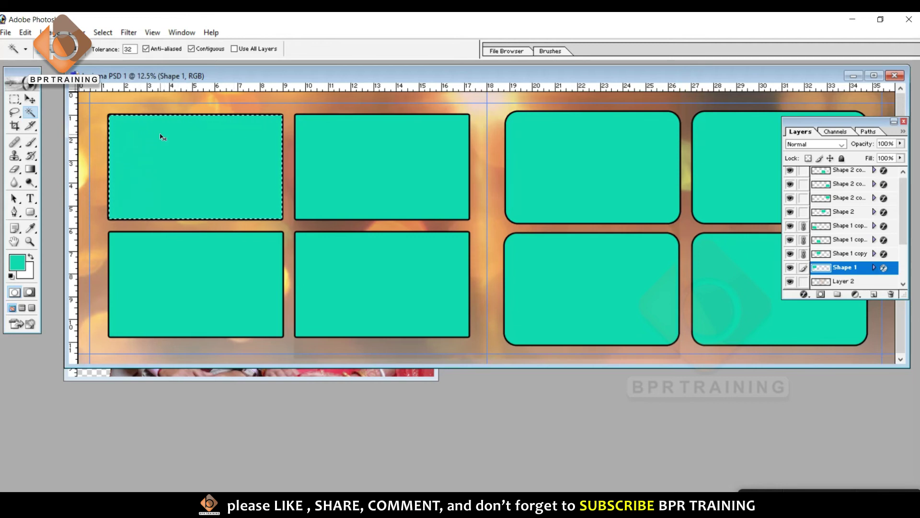
key(ctrl+shift+v)
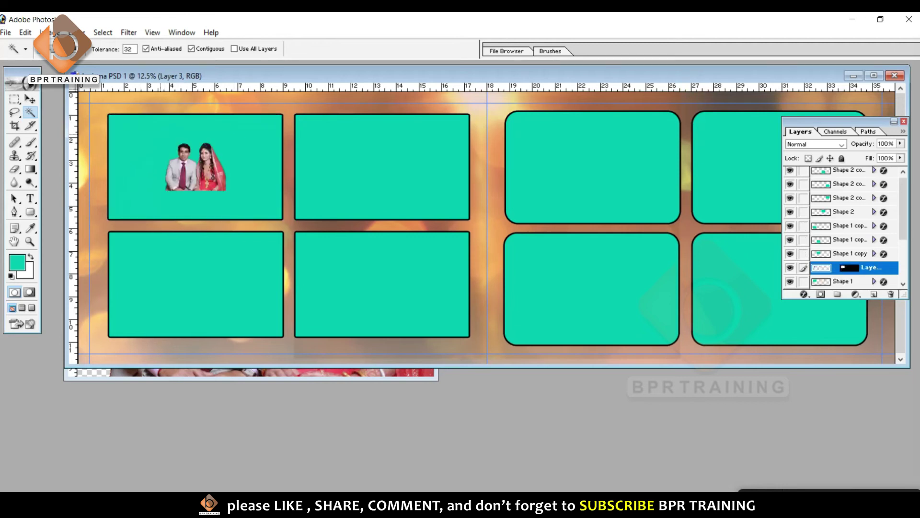
Enlarge the couple photo to about 299% and shift it down within the top-left frame
key(v)
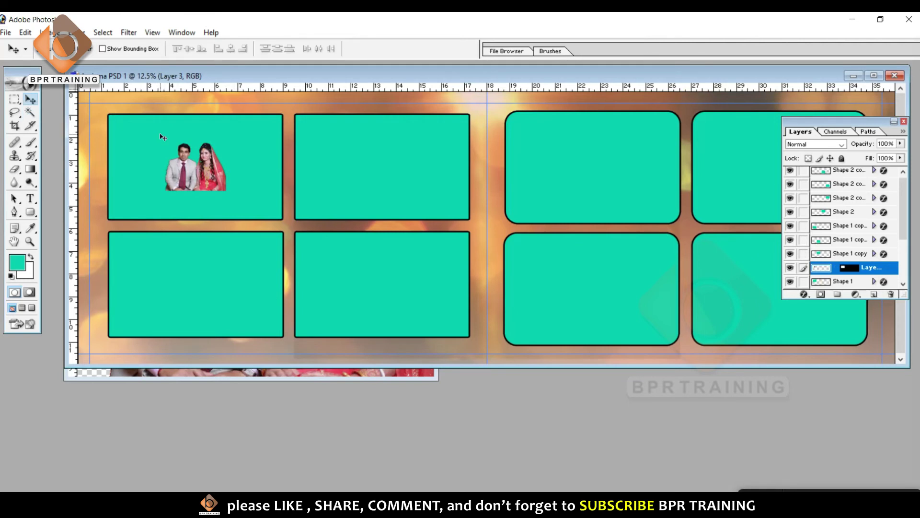
key(ctrl+t)
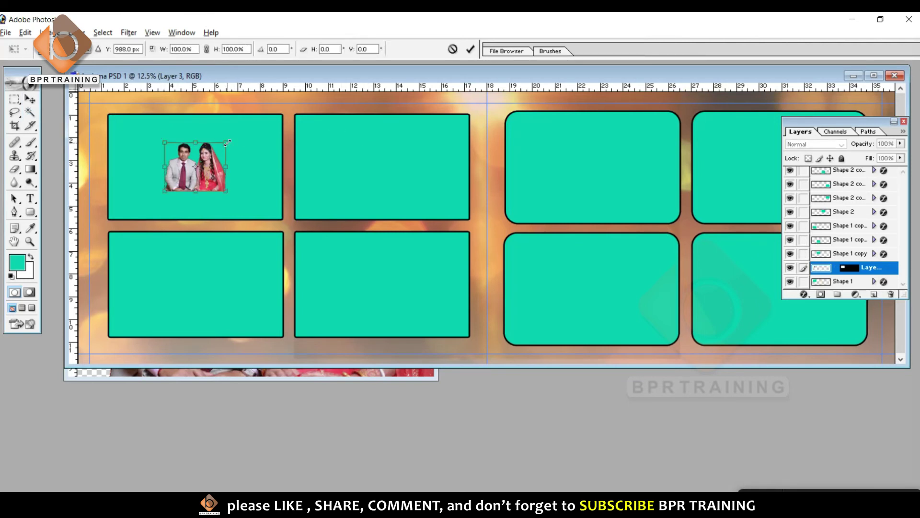
drag(225, 140, 284, 87)
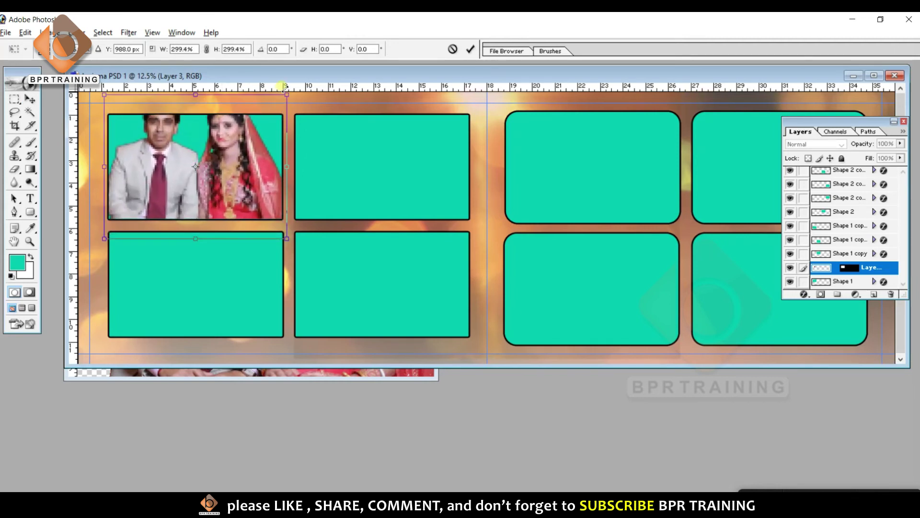
key(Return)
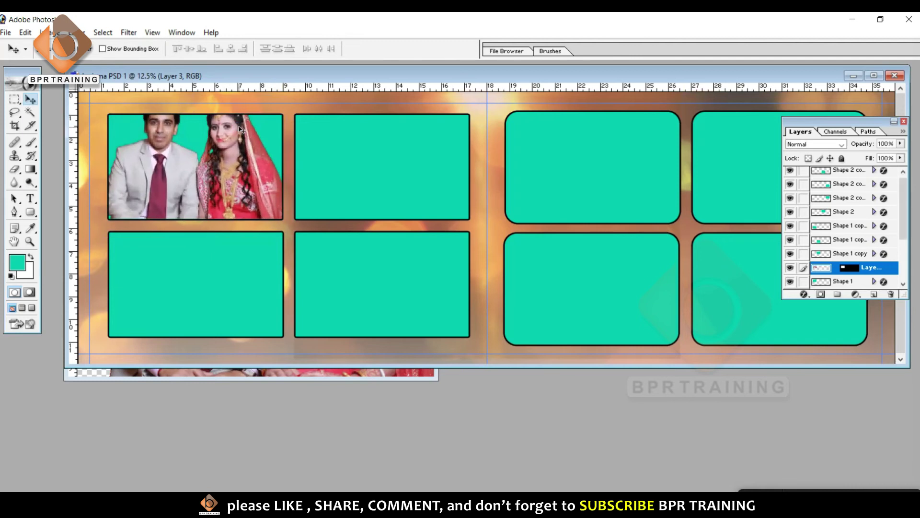
drag(241, 129, 227, 156)
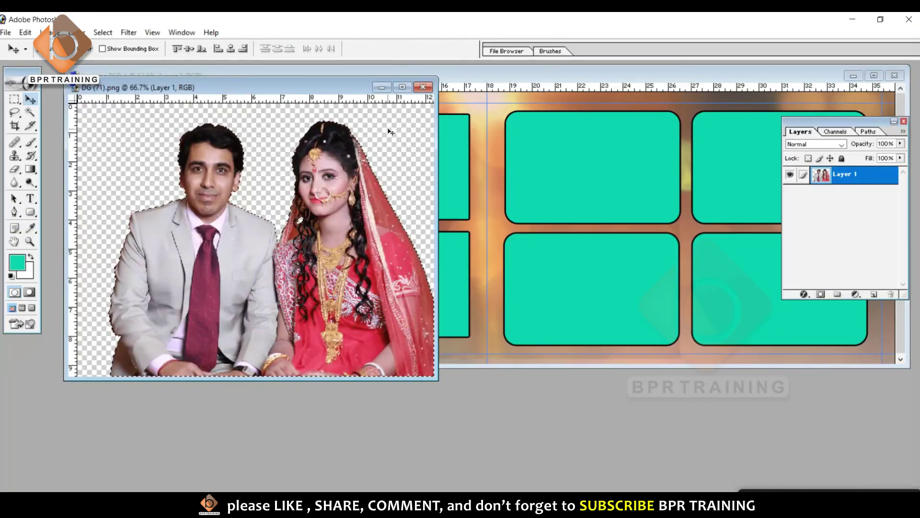
Add a new layer to the couple photo and fill it with green 24DA00
key(ctrl+d)
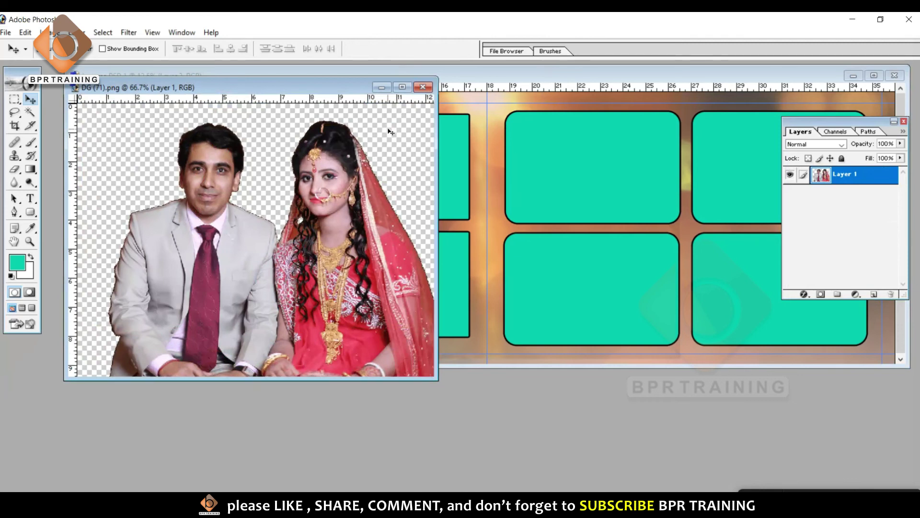
key(ctrl+shift+alt+n)
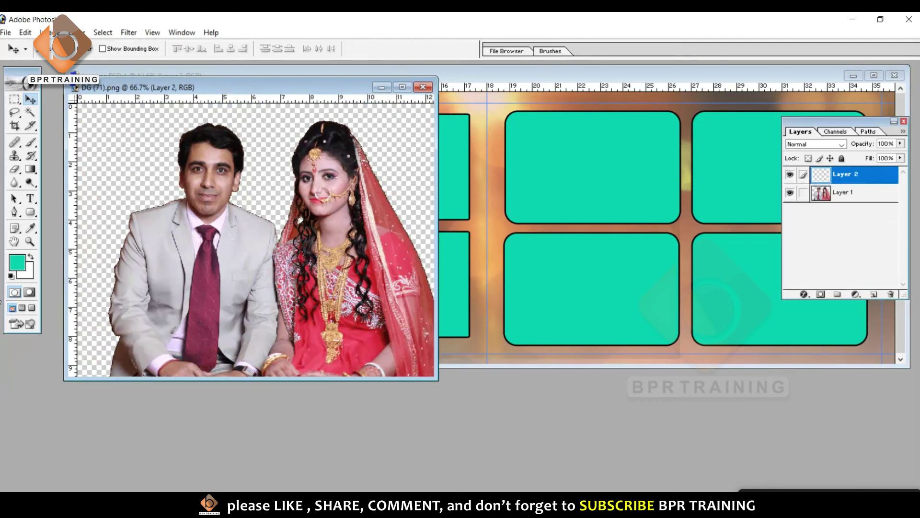
click(18, 263)
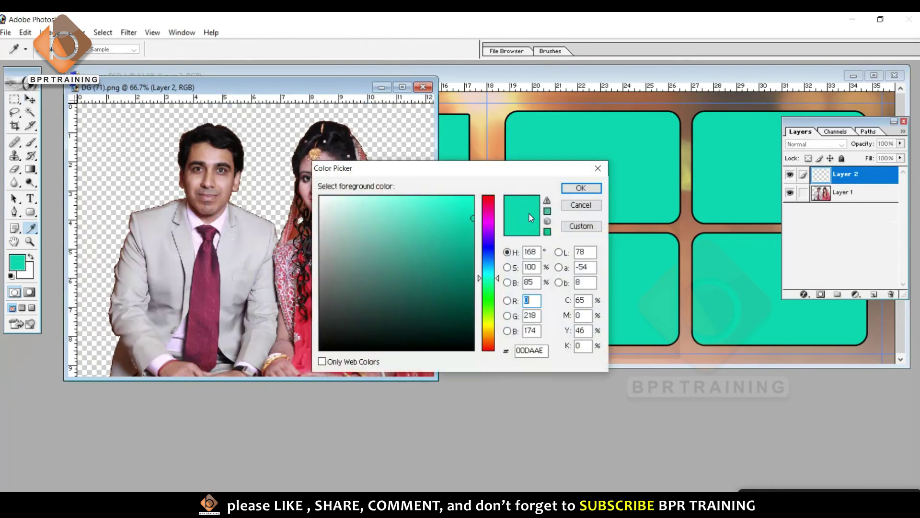
drag(484, 278, 484, 303)
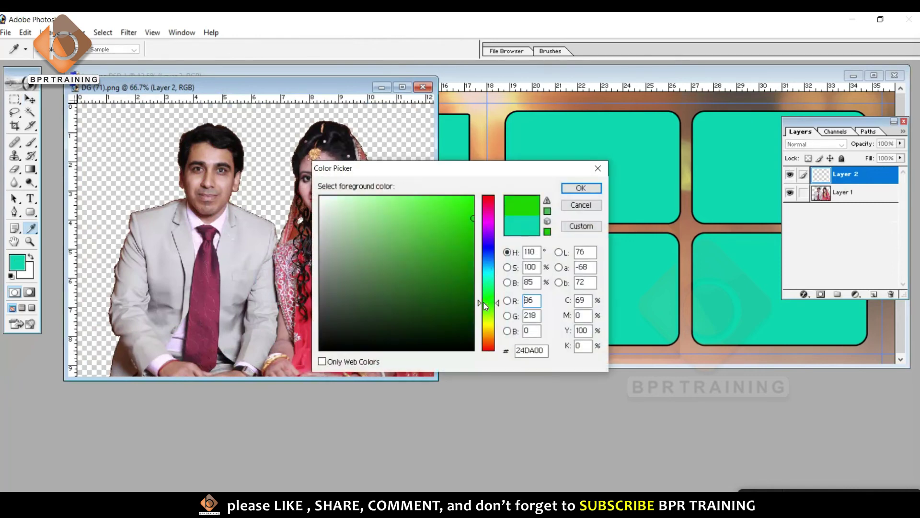
click(599, 191)
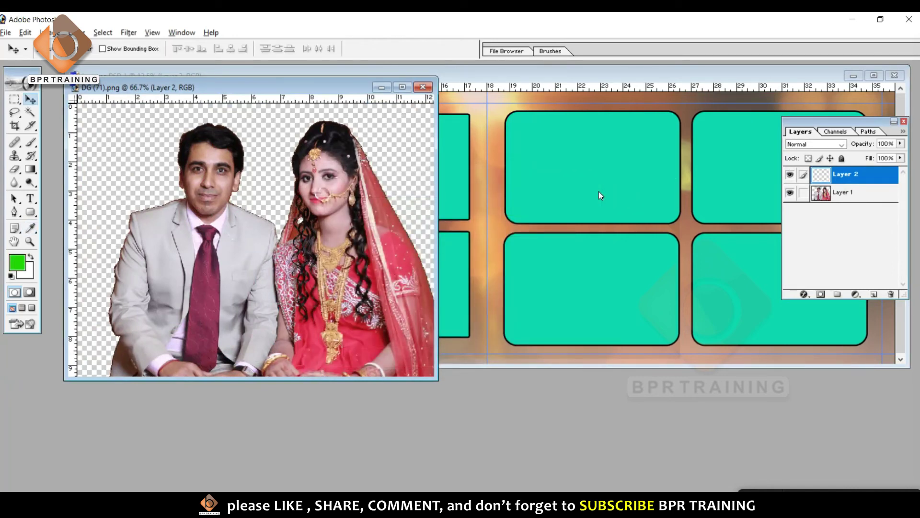
key(alt+BackSpace)
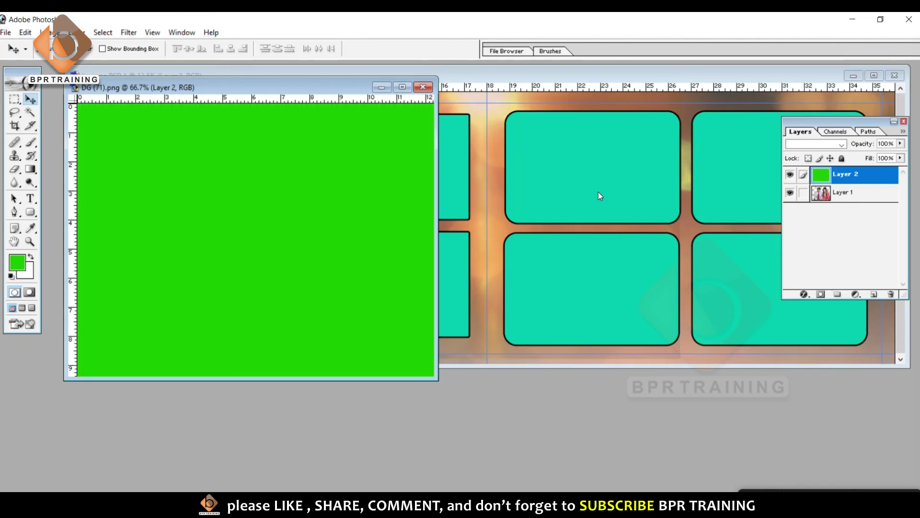
Send the green layer beneath the couple and select the entire image
key(ctrl+[)
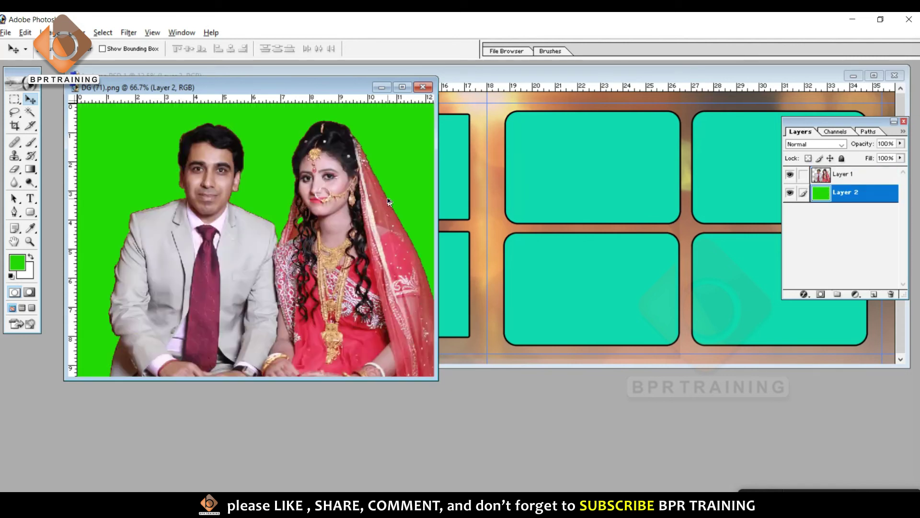
key(alt+l)
key(d)
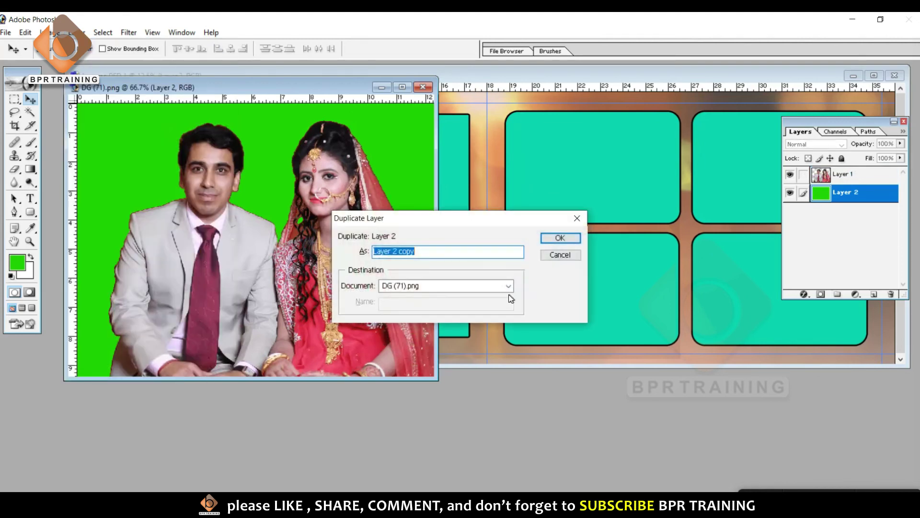
click(548, 256)
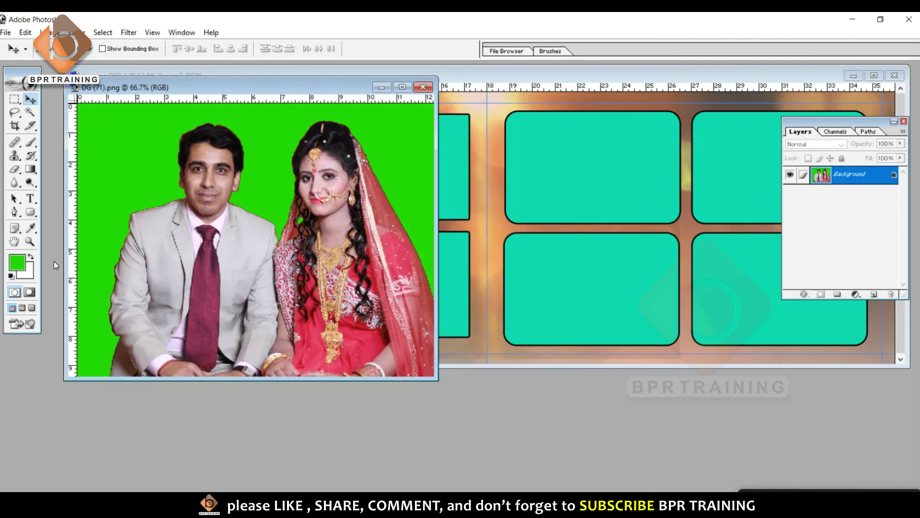
key(ctrl+a)
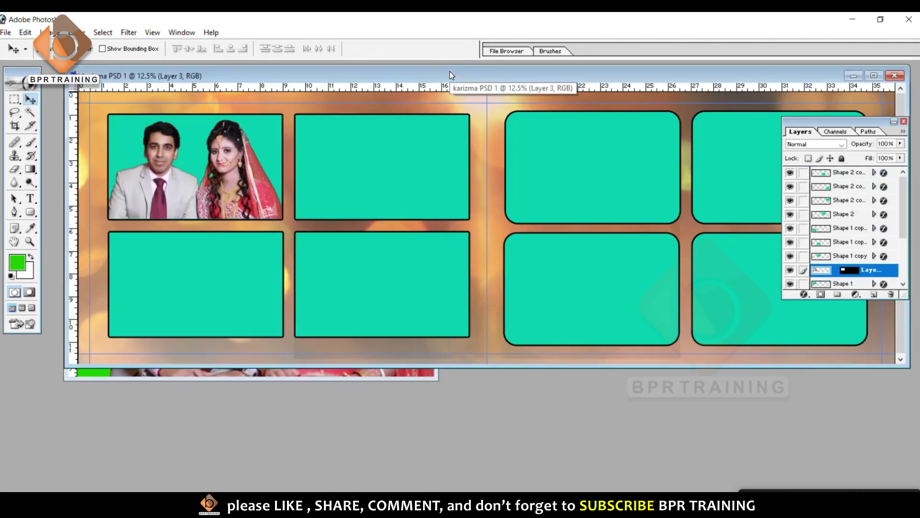
Magic-wand the top-middle frame on Shape 1 copy and Paste Into it the couple photo
right_click(366, 174)
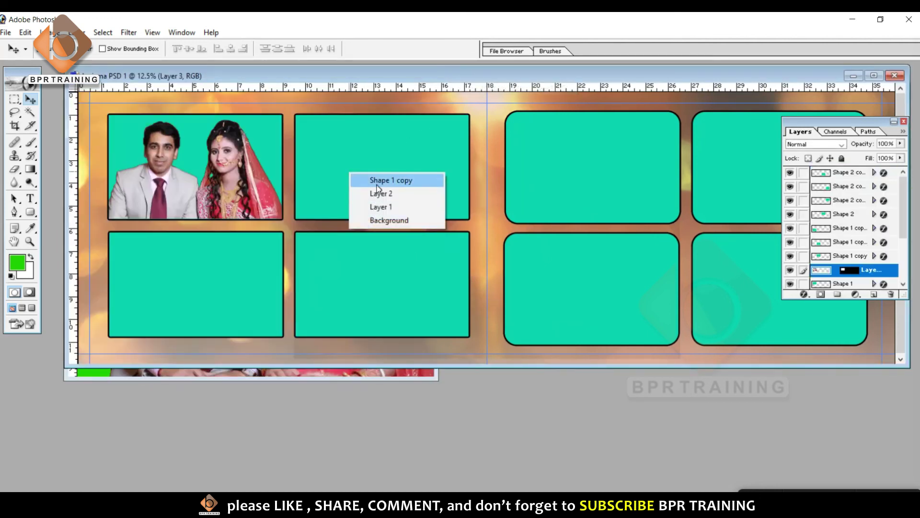
click(377, 185)
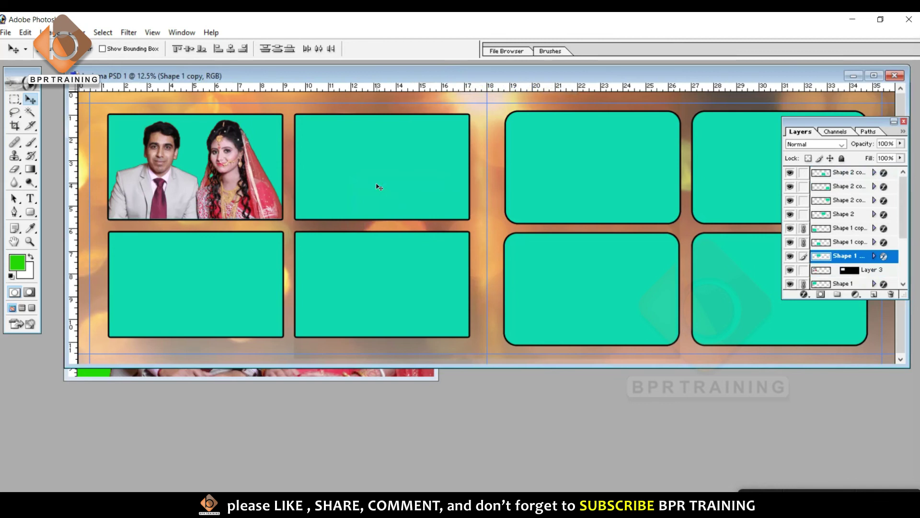
key(w)
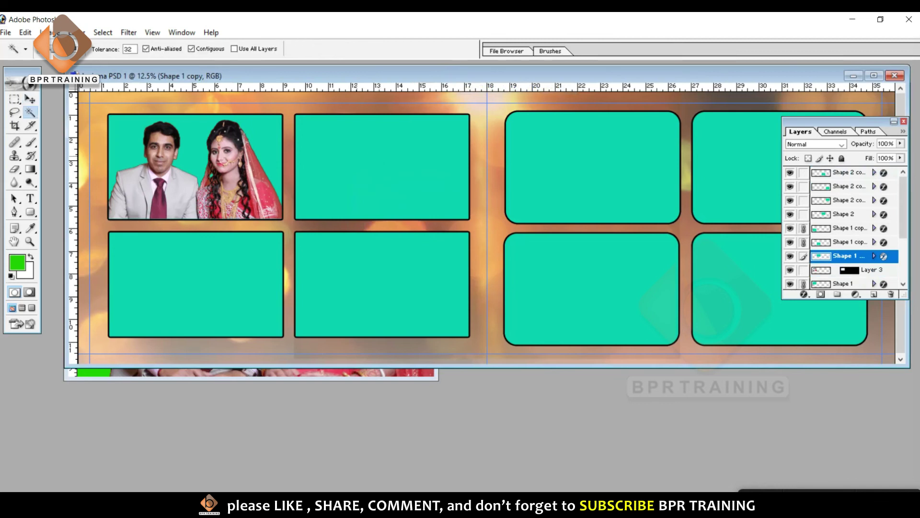
click(358, 157)
key(ctrl+shift+v)
Enlarge the pasted photo to fill the second frame and nudge it down and left
key(v)
key(ctrl+t)
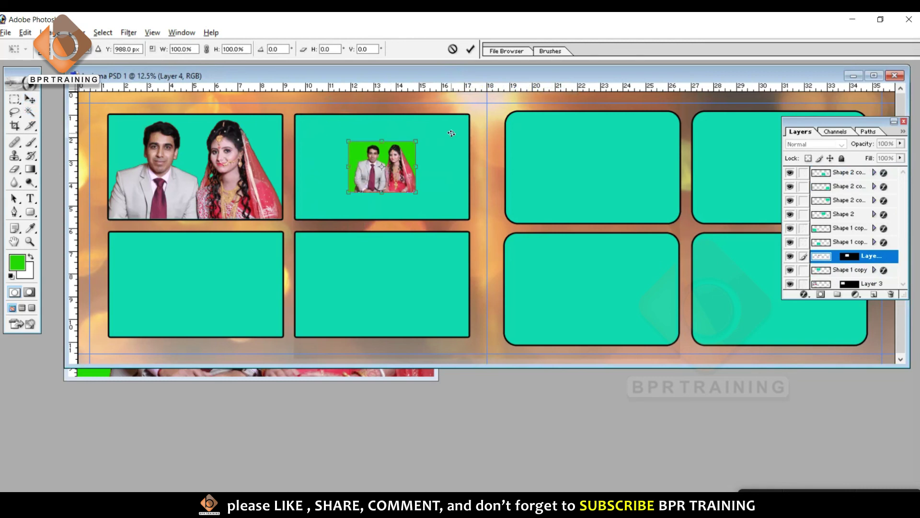
drag(415, 142, 487, 102)
key(Return)
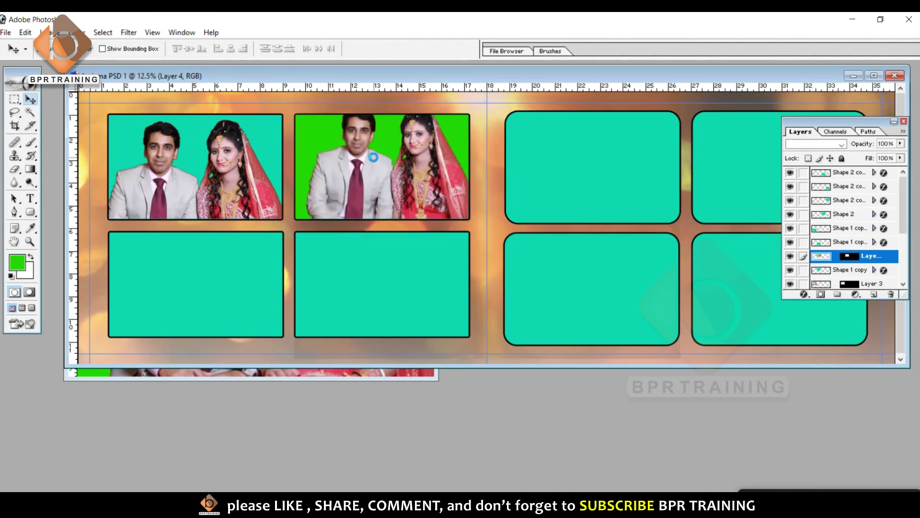
key(shift+Down)
key(shift+Down)
key(shift+Down)
key(shift+Down)
key(shift+Down)
key(shift+Down)
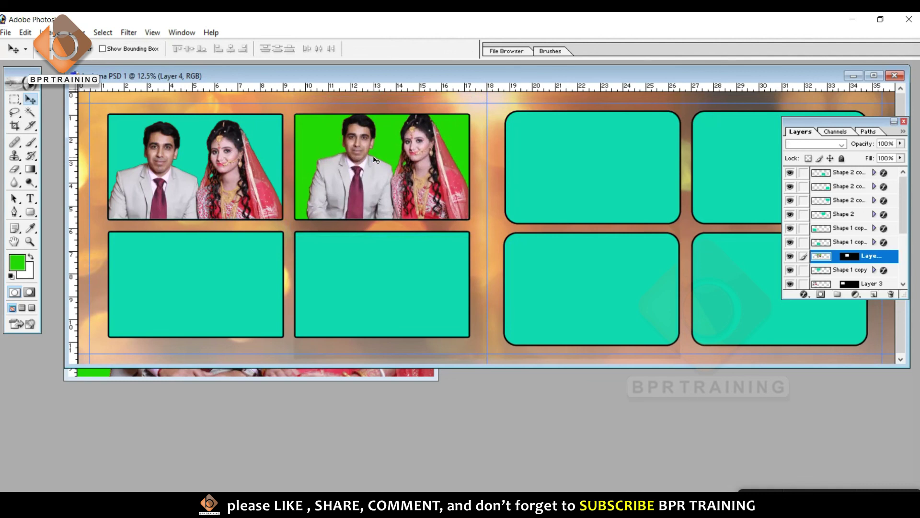
key(shift+Down)
key(shift+Down)
key(shift+Down)
key(shift+Down)
key(shift+Down)
key(shift+Down)
key(shift+Left)
key(shift+Left)
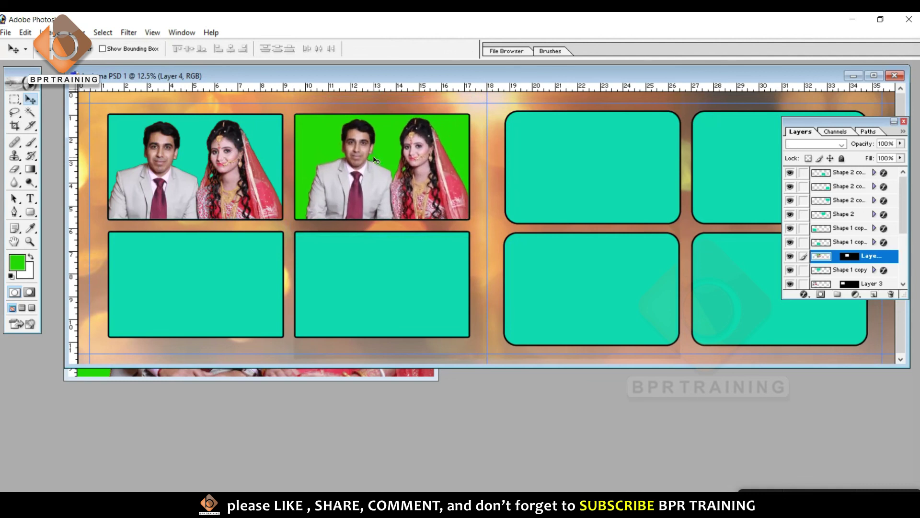
key(shift+Left)
key(shift+Left)
key(shift+Left)
key(shift+Left)
key(shift+Left)
key(shift+Left)
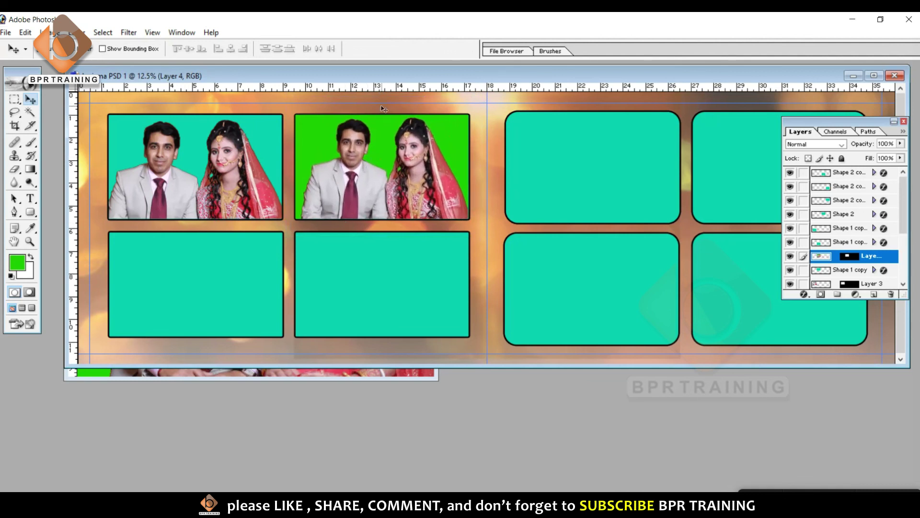
drag(385, 79, 335, 67)
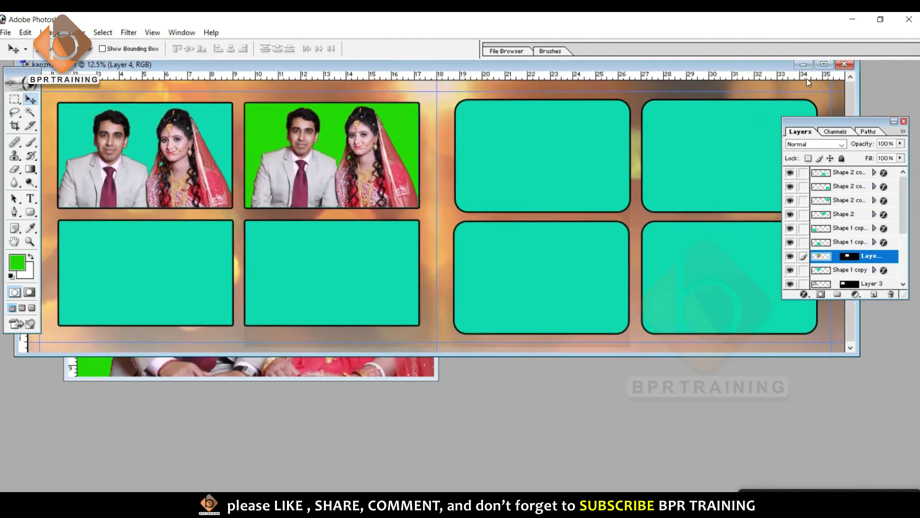
Maximize the banner document window and hide all palettes and toolbars with Tab
click(894, 121)
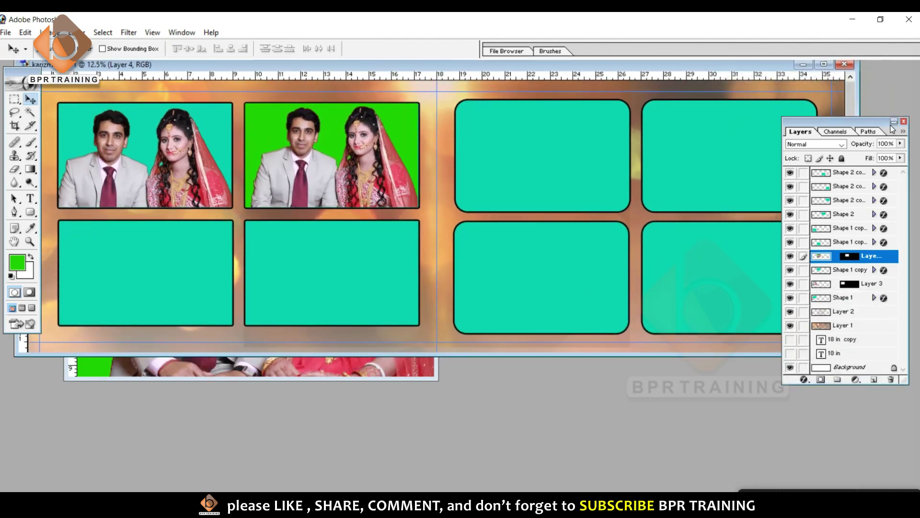
click(823, 64)
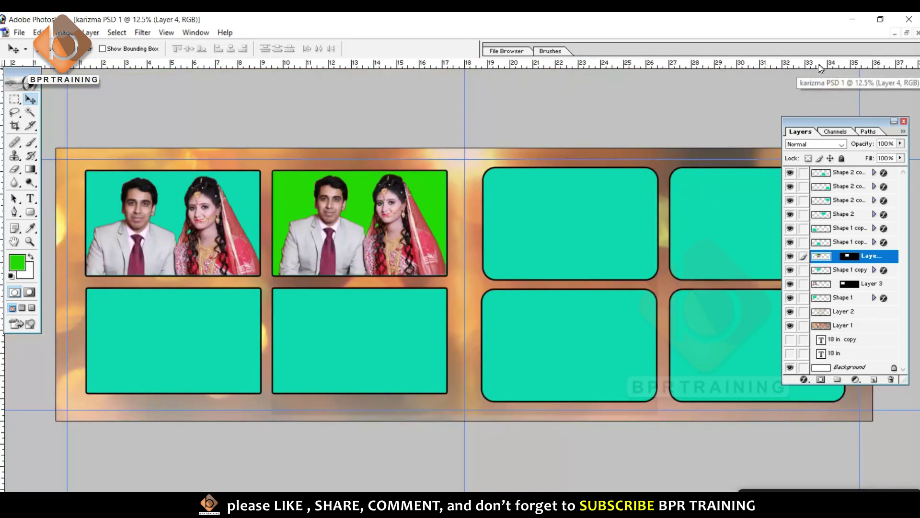
key(Tab)
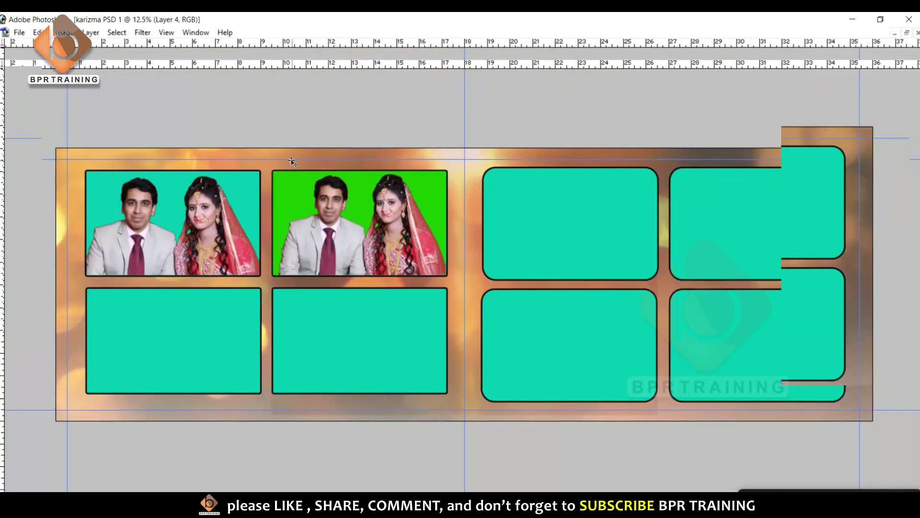